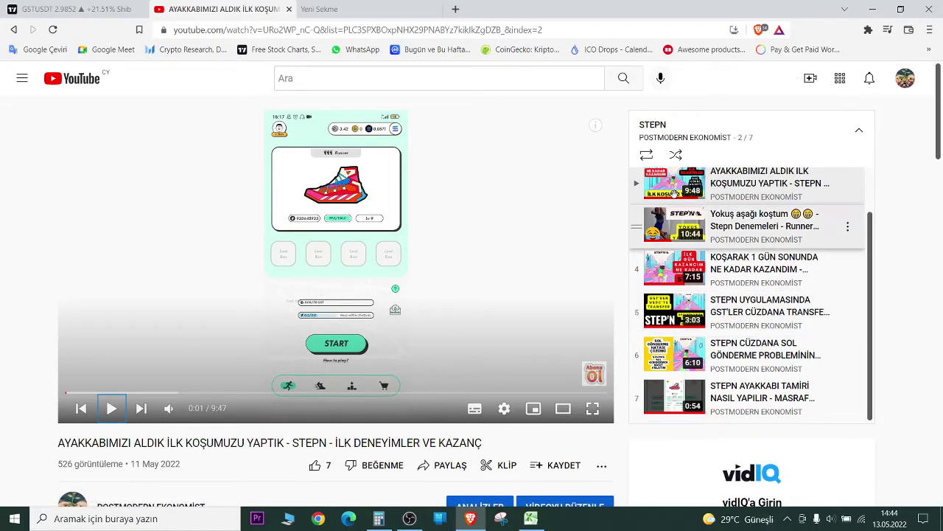
# - Scroll up and down through the 7-video STEPN playlist on YouTube
pyautogui.scroll(1, 696, 192)
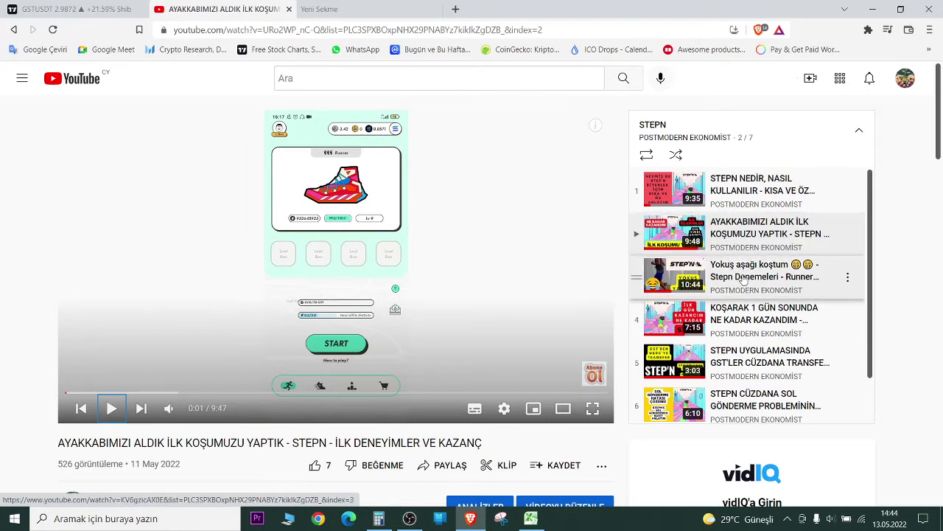
pyautogui.scroll(-1, 740, 273)
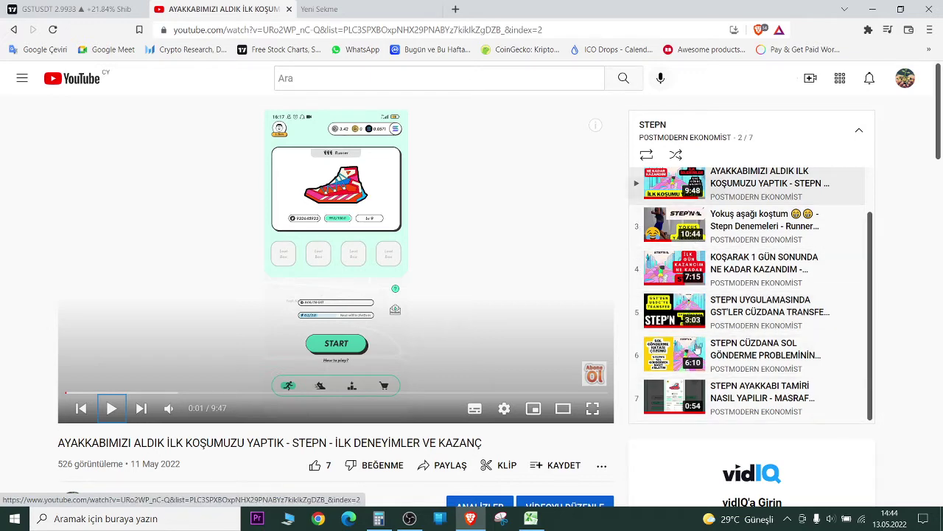
pyautogui.scroll(-1, 704, 352)
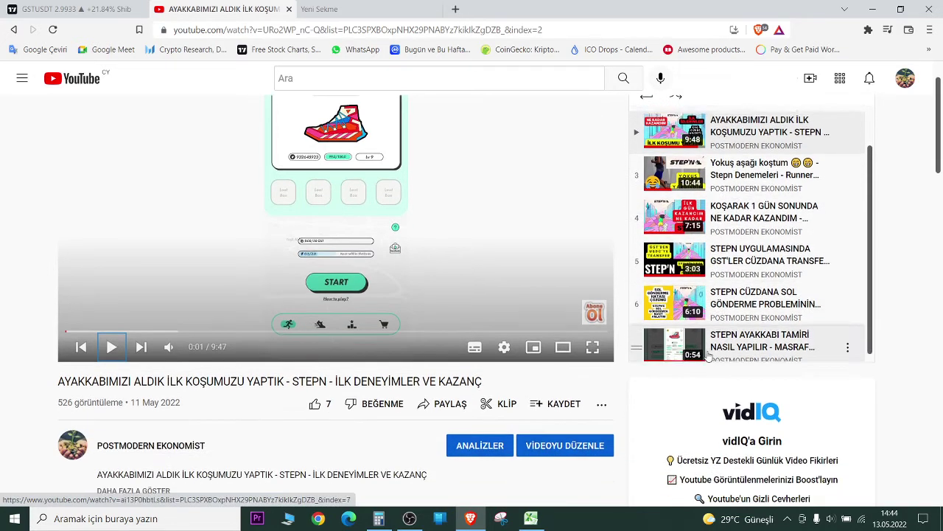
pyautogui.scroll(1, 708, 356)
pyautogui.scroll(1, 707, 356)
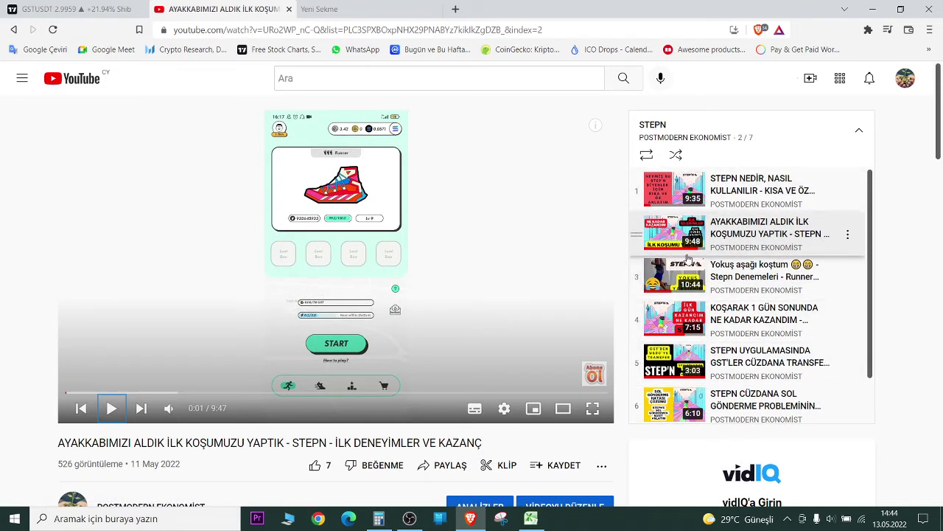
pyautogui.click(530, 518)
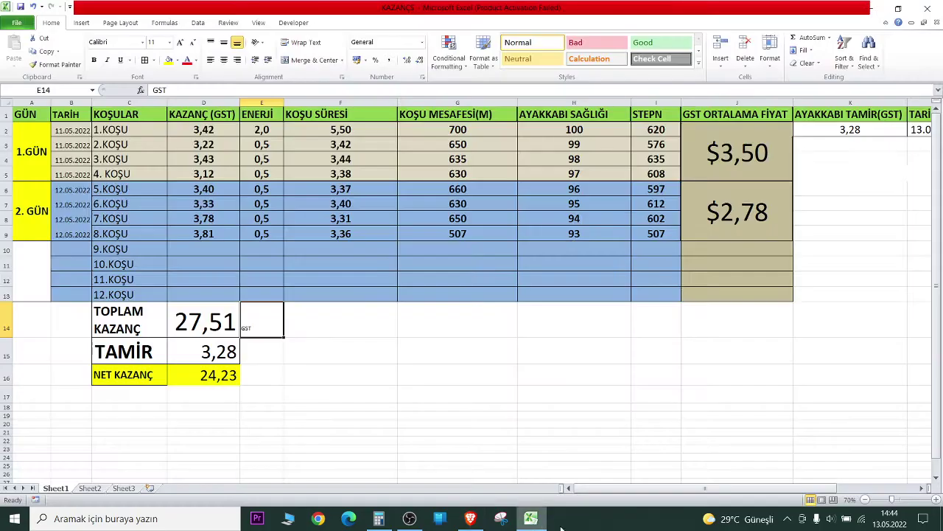
pyautogui.click(372, 278)
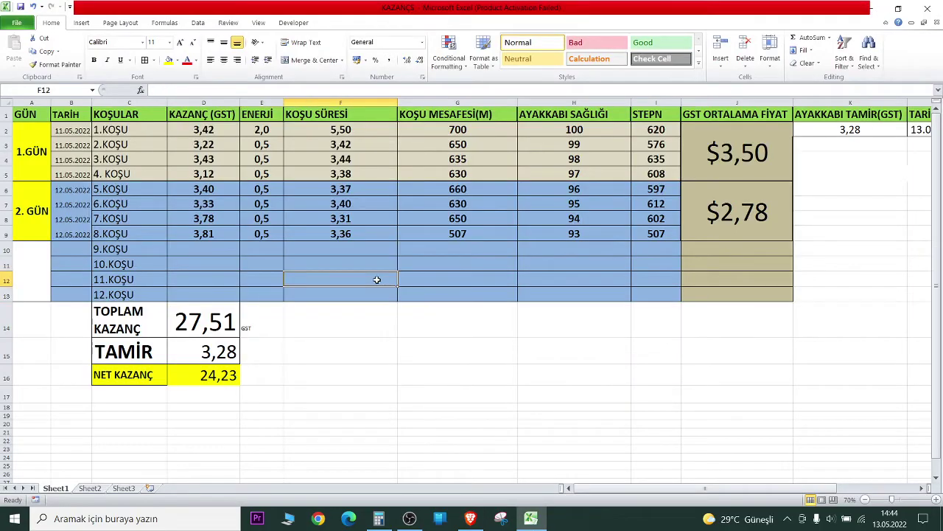
pyautogui.click(31, 210)
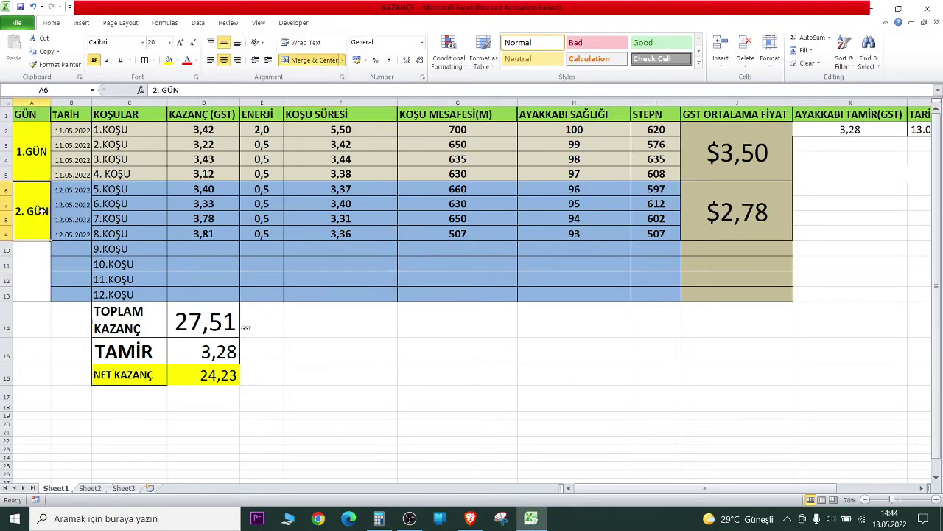
pyautogui.click(67, 130)
pyautogui.moveTo(67, 130); pyautogui.dragTo(69, 231)
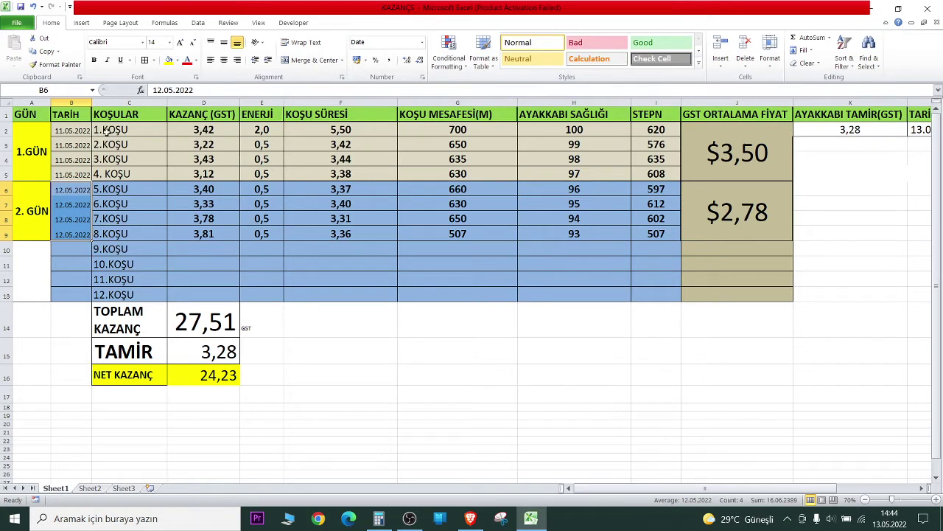
pyautogui.moveTo(106, 130); pyautogui.dragTo(102, 185)
pyautogui.click(102, 186)
pyautogui.moveTo(122, 131)
pyautogui.mouseDown()
pyautogui.moveTo(132, 172)
pyautogui.moveTo(121, 236)
pyautogui.mouseUp()
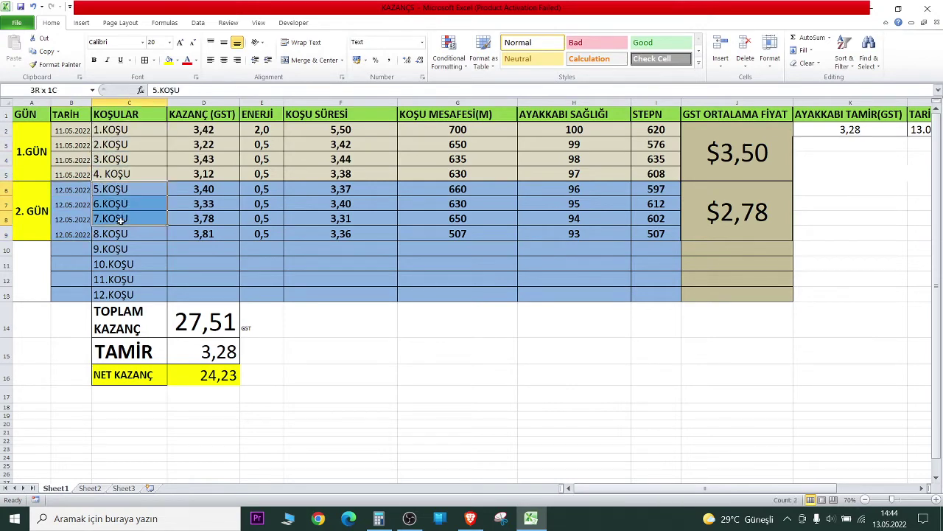
pyautogui.click(204, 130)
pyautogui.moveTo(204, 129); pyautogui.dragTo(204, 145)
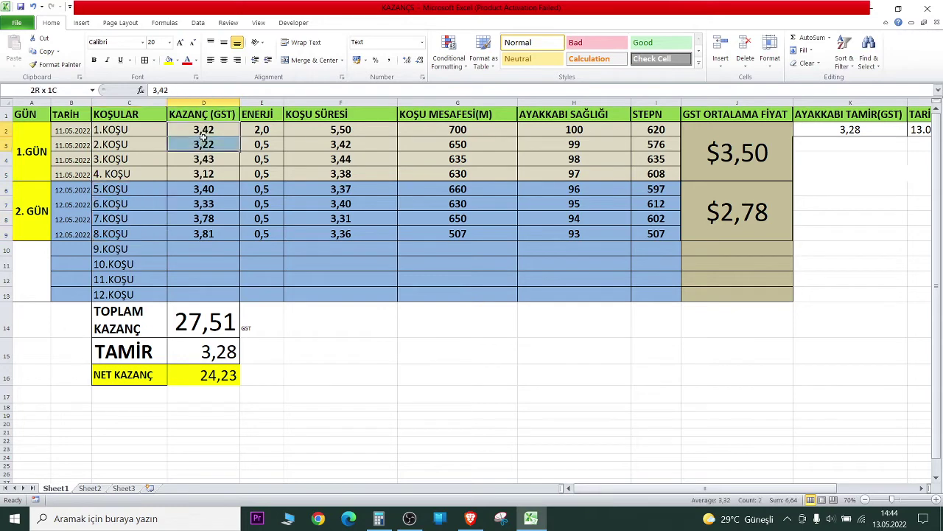
pyautogui.click(202, 174)
pyautogui.click(203, 190)
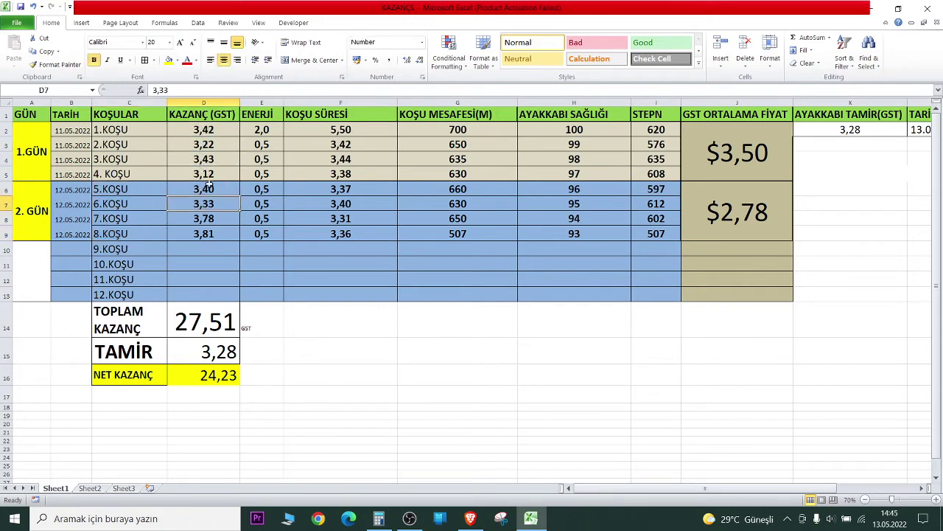
pyautogui.click(219, 116)
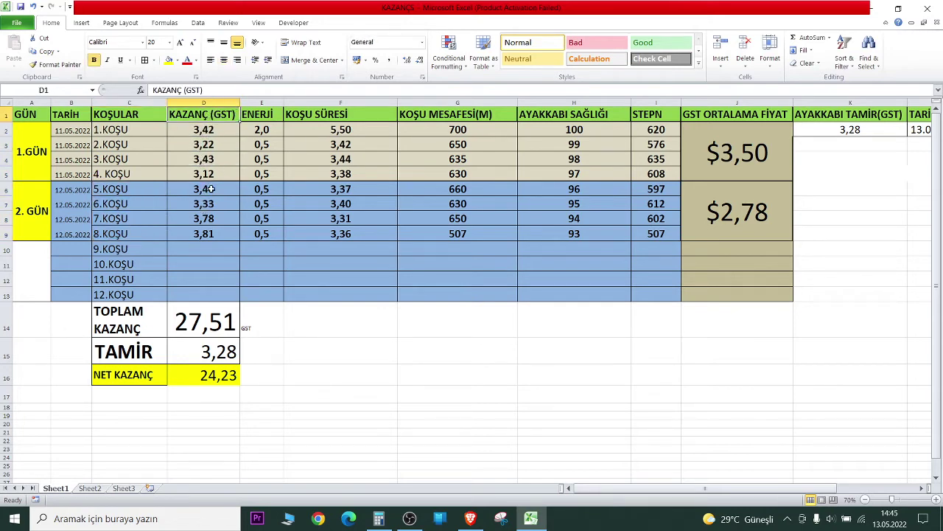
pyautogui.moveTo(203, 239); pyautogui.dragTo(210, 135)
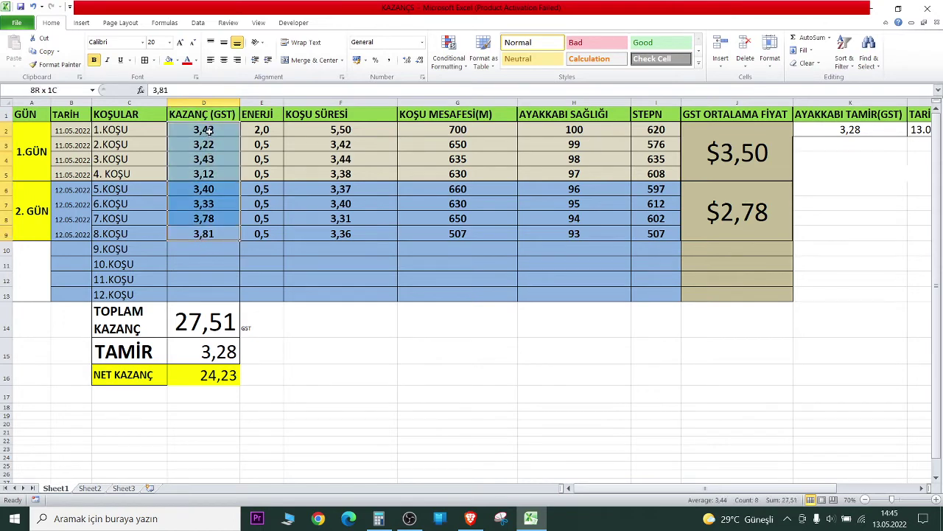
pyautogui.click(236, 163)
pyautogui.click(262, 130)
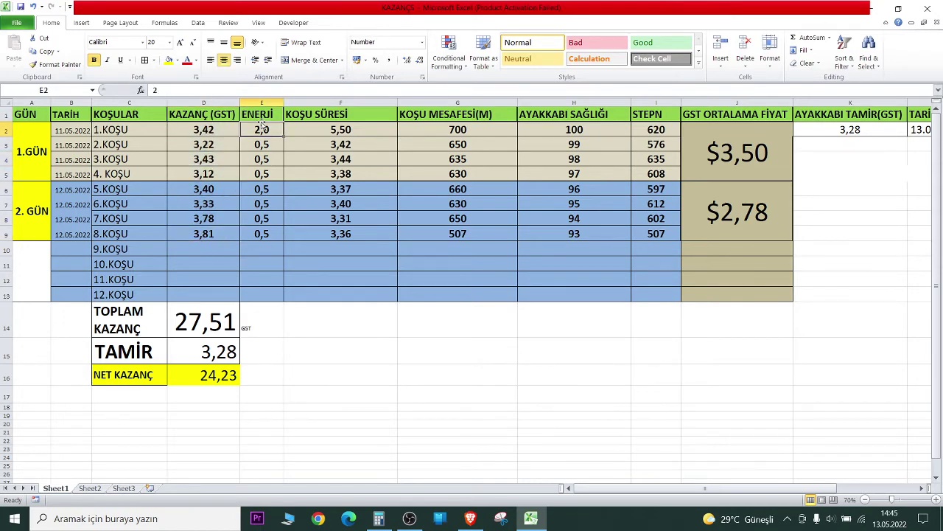
pyautogui.click(212, 134)
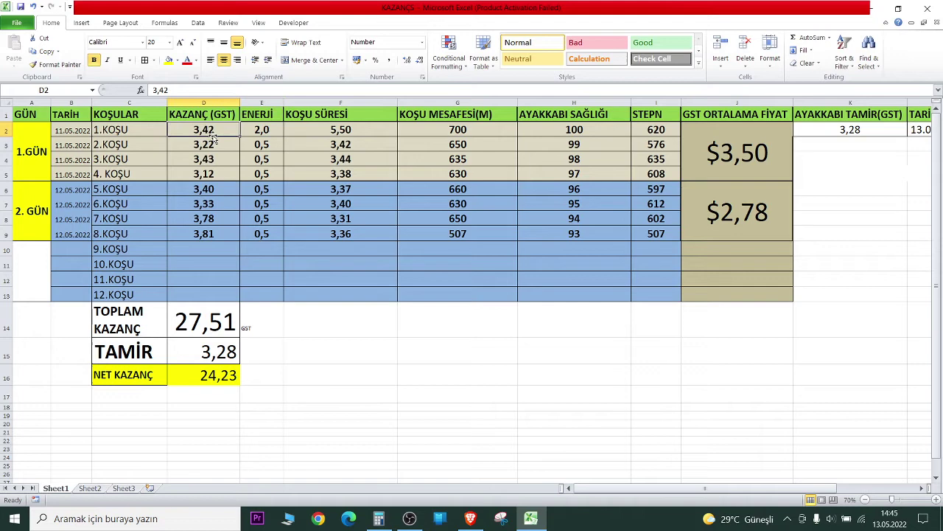
pyautogui.click(263, 144)
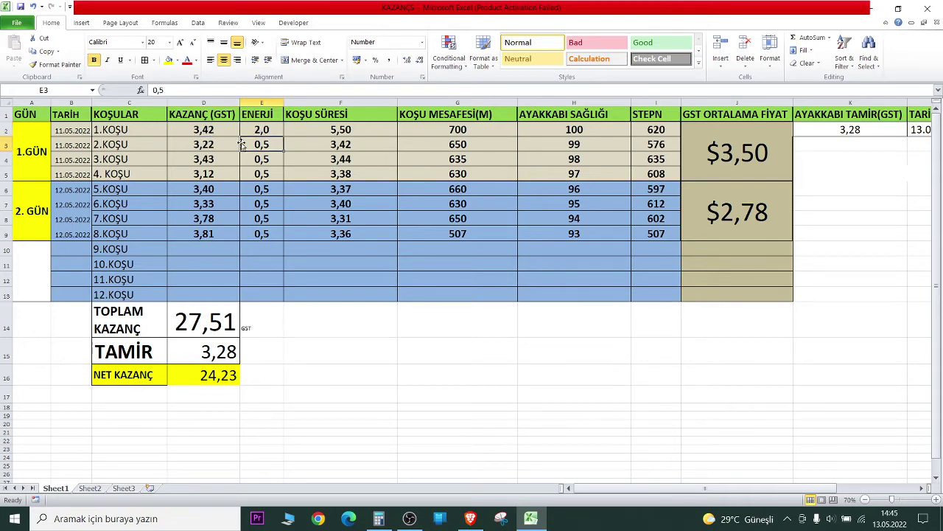
pyautogui.click(262, 173)
pyautogui.click(263, 219)
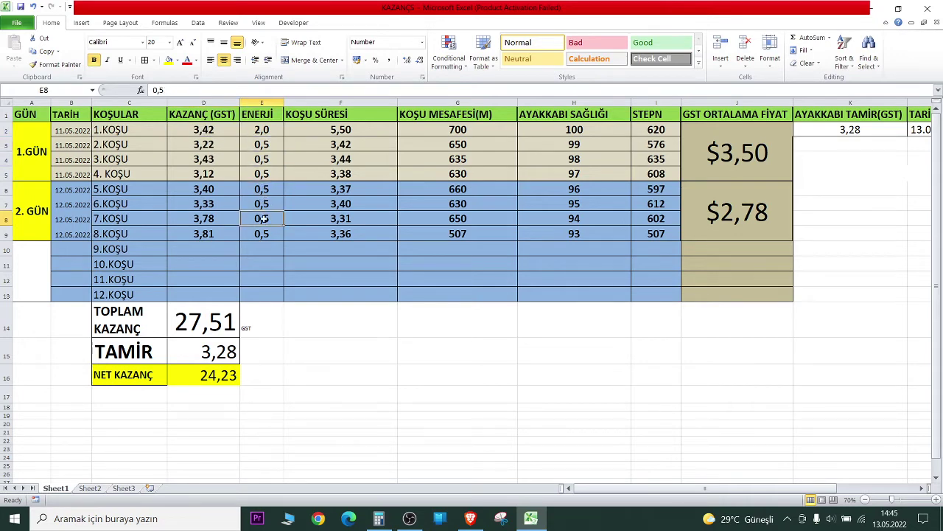
pyautogui.click(222, 148)
pyautogui.moveTo(262, 132); pyautogui.dragTo(222, 232)
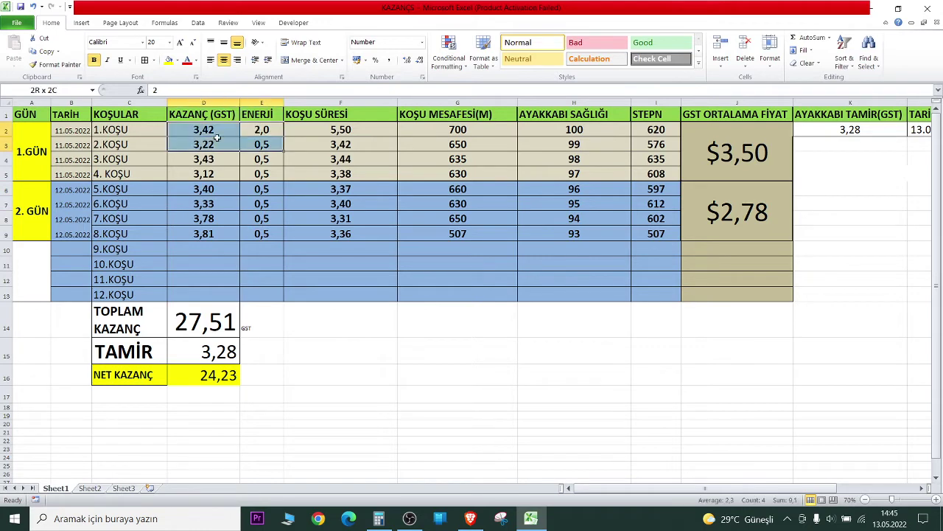
pyautogui.click(264, 233)
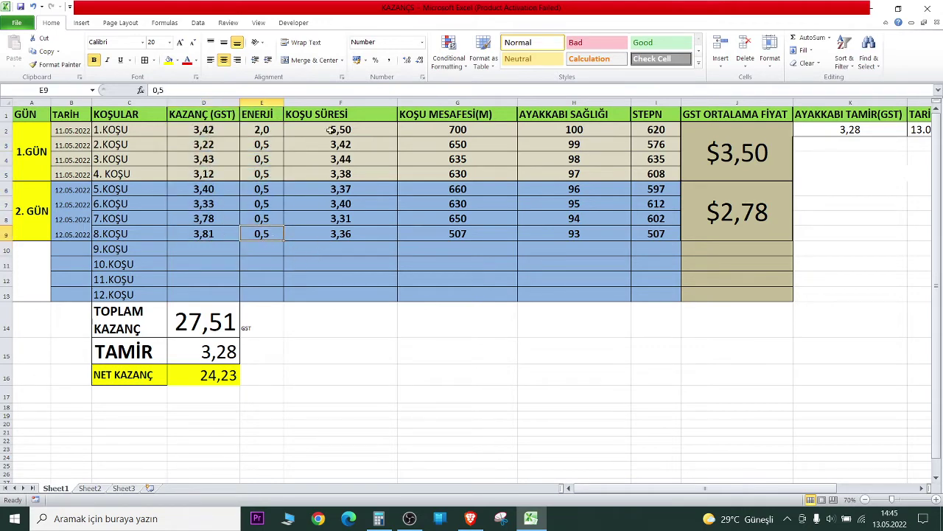
pyautogui.moveTo(331, 129); pyautogui.dragTo(348, 232)
pyautogui.moveTo(433, 127); pyautogui.dragTo(446, 232)
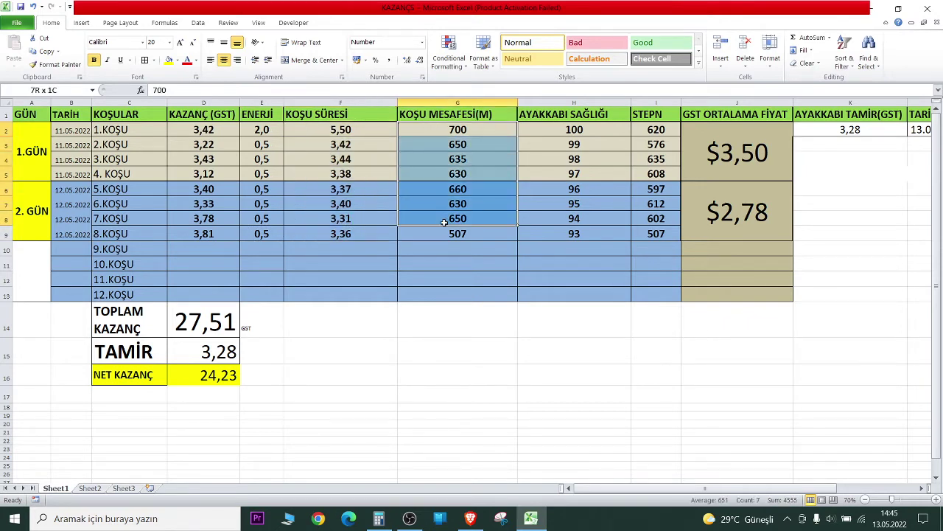
pyautogui.moveTo(544, 130); pyautogui.dragTo(565, 231)
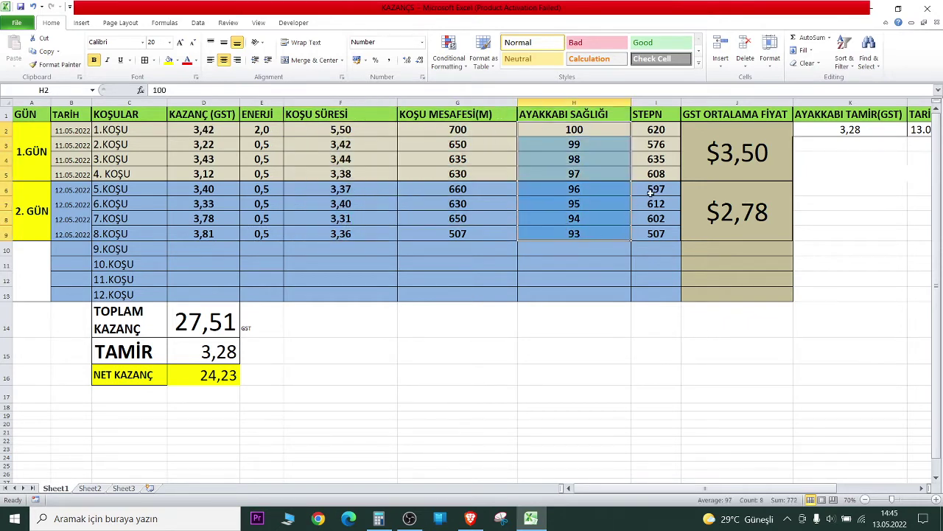
pyautogui.moveTo(662, 133); pyautogui.dragTo(674, 237)
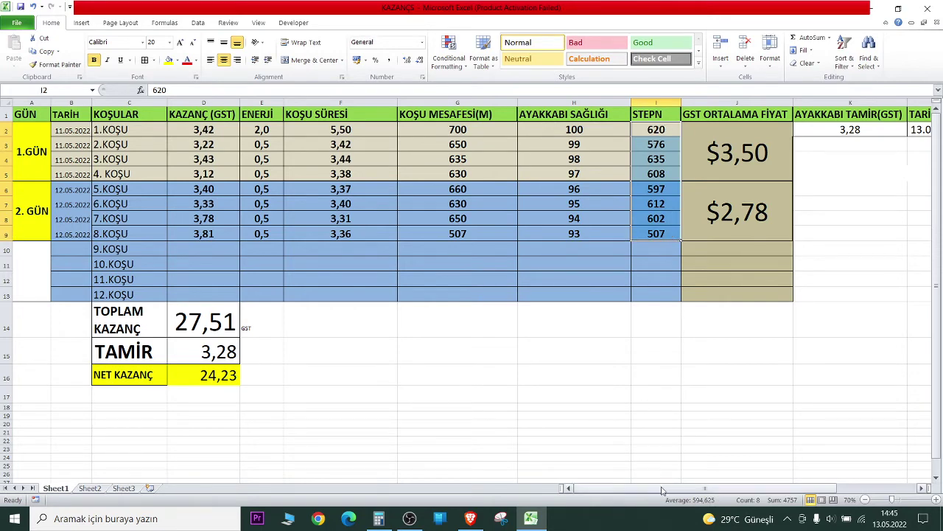
pyautogui.hscroll(1, 663, 473)
pyautogui.click(683, 154)
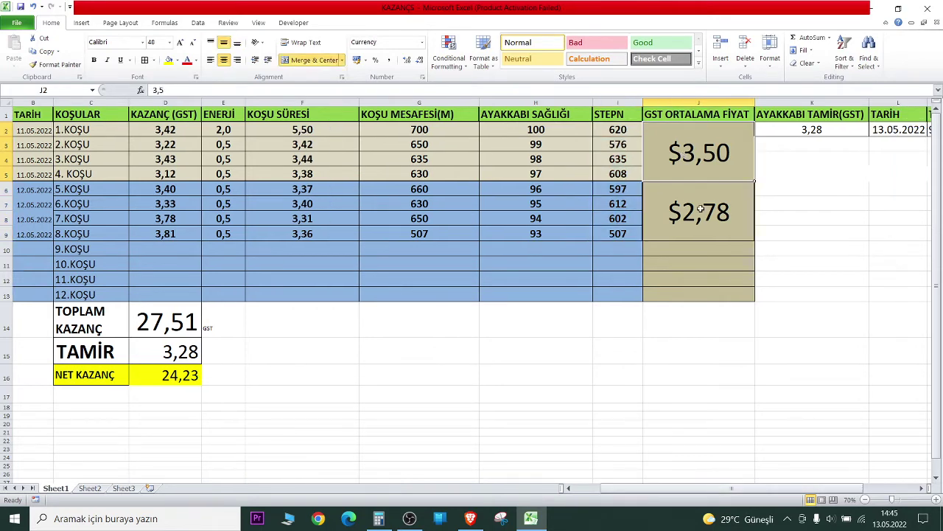
pyautogui.click(700, 213)
pyautogui.moveTo(743, 489); pyautogui.dragTo(793, 488)
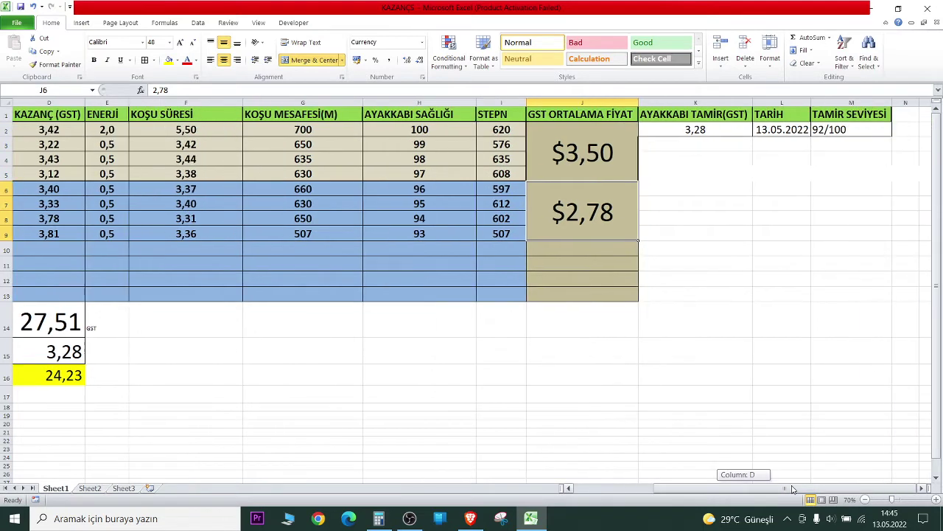
pyautogui.click(573, 145)
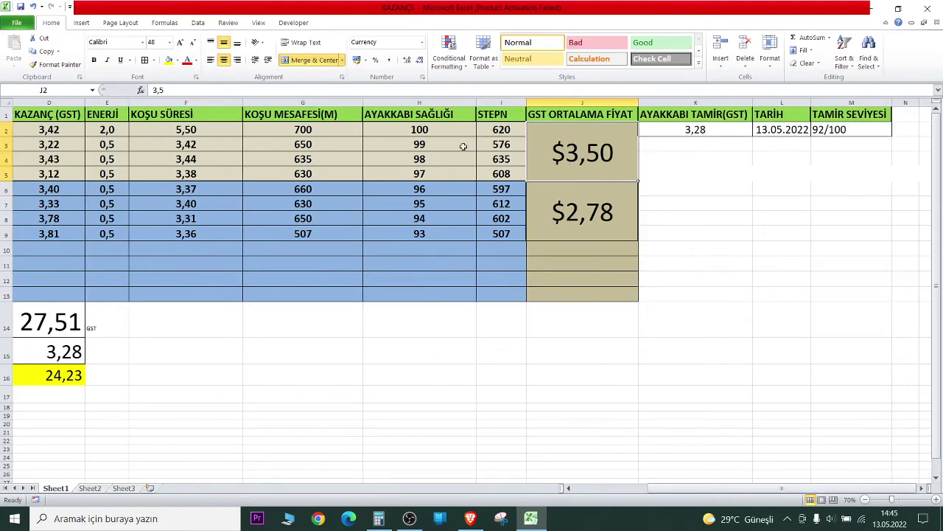
pyautogui.click(444, 131)
pyautogui.click(516, 146)
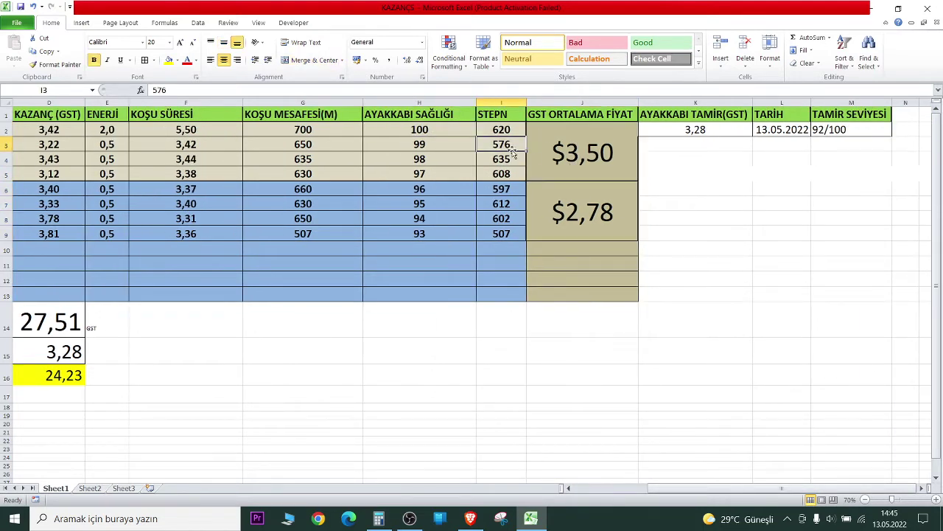
pyautogui.click(507, 160)
pyautogui.click(504, 173)
pyautogui.click(595, 174)
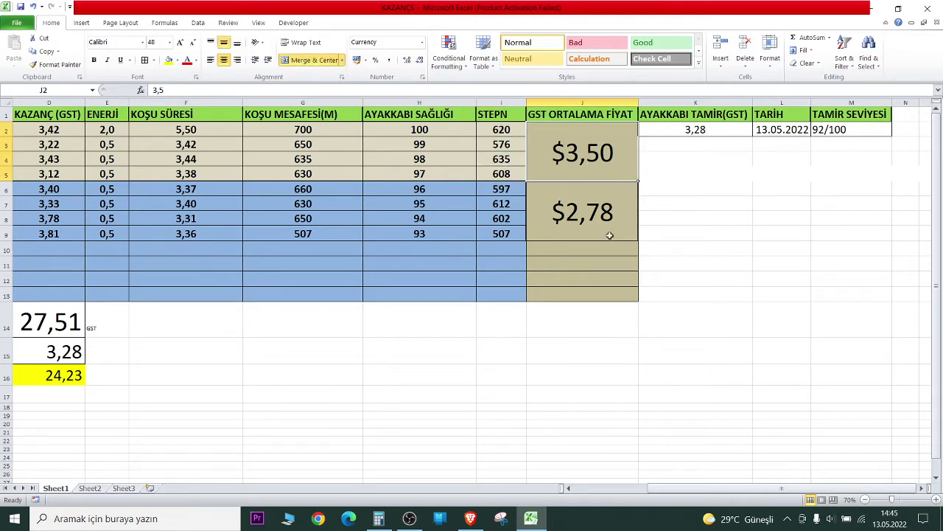
pyautogui.moveTo(465, 189); pyautogui.dragTo(452, 226)
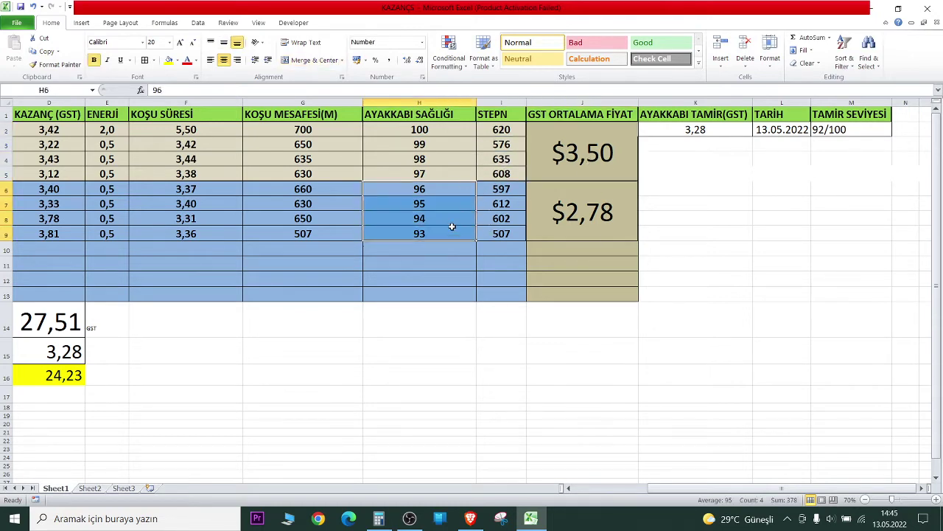
pyautogui.moveTo(438, 190); pyautogui.dragTo(428, 234)
pyautogui.click(607, 196)
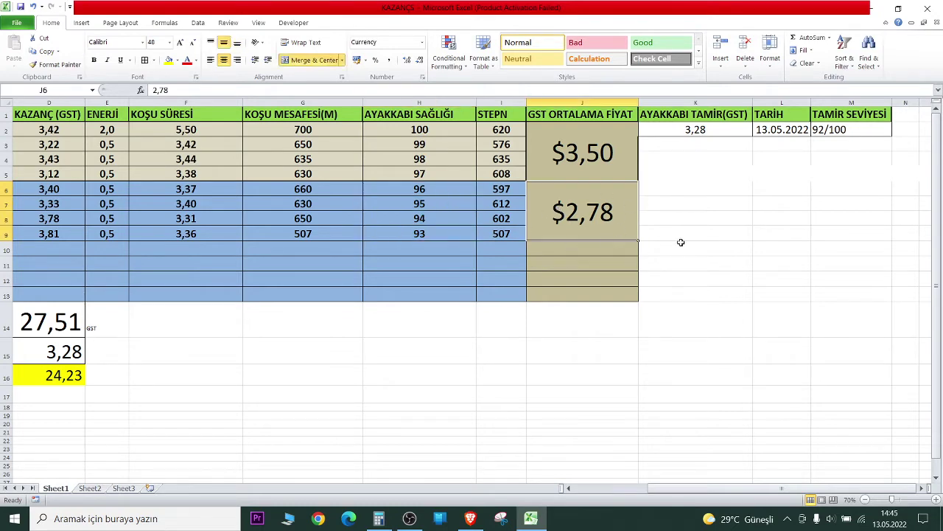
pyautogui.click(697, 135)
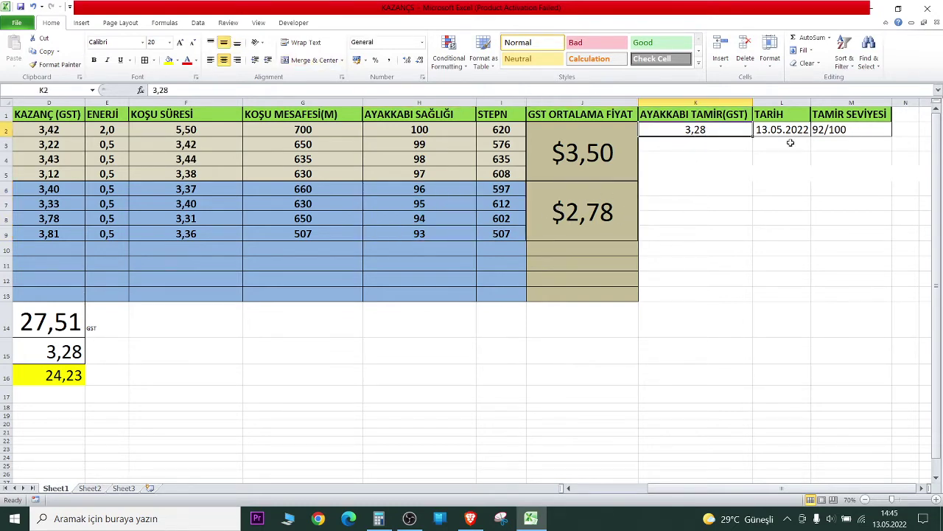
pyautogui.click(841, 134)
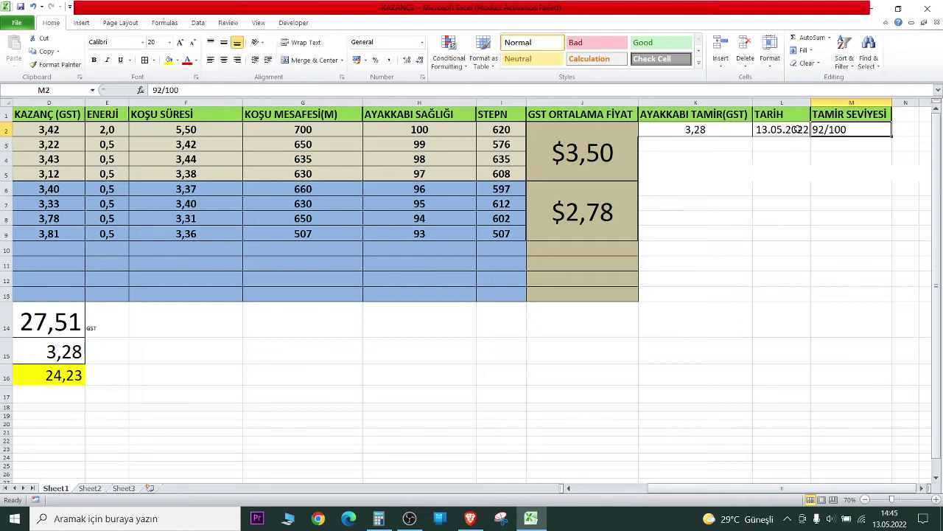
pyautogui.click(702, 130)
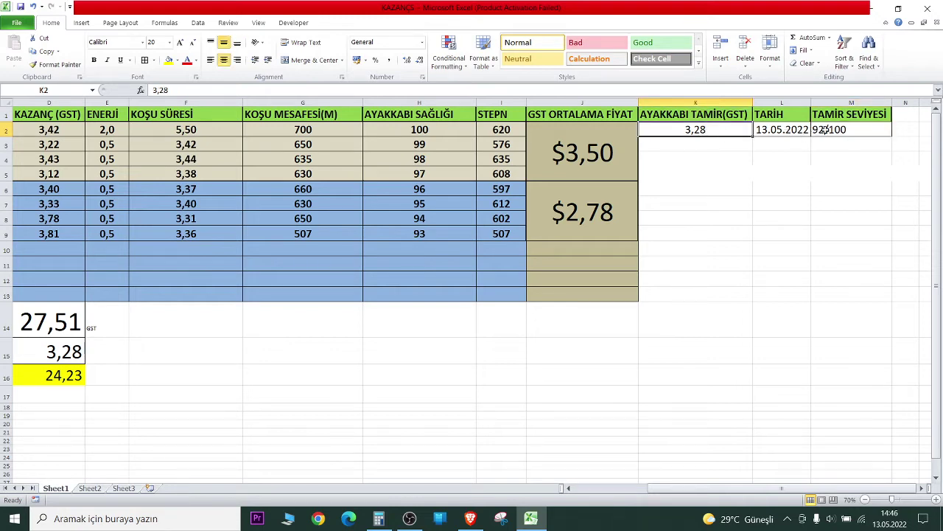
pyautogui.click(824, 129)
pyautogui.click(770, 129)
pyautogui.click(734, 127)
pyautogui.moveTo(689, 488); pyautogui.dragTo(641, 488)
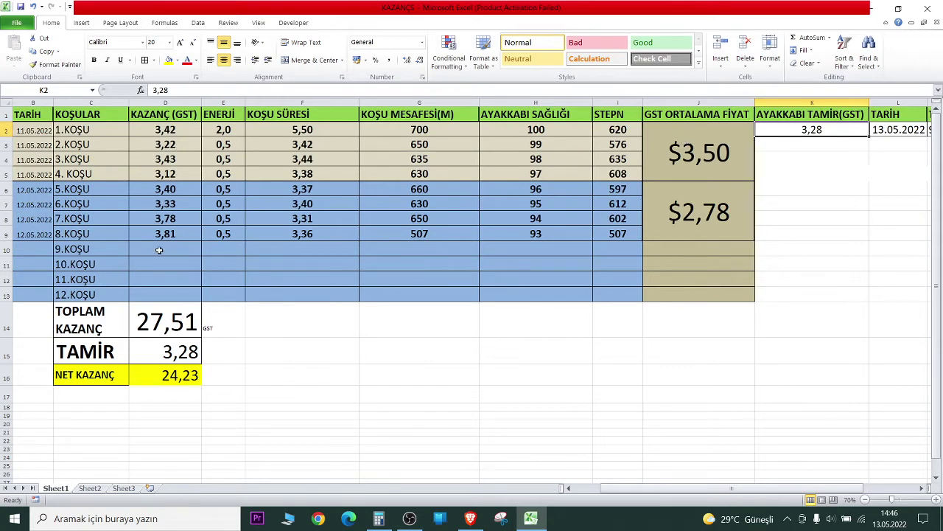
# - Walk through the run earnings D2:D9, the D14 SUM total, D15 repair deduction and D16 net formula
pyautogui.moveTo(158, 129); pyautogui.dragTo(156, 233)
pyautogui.click(168, 320)
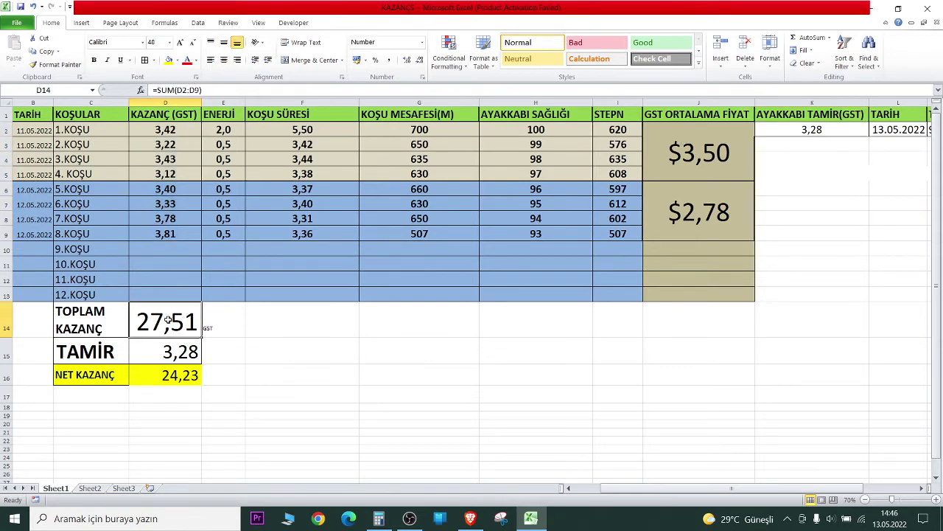
pyautogui.click(214, 328)
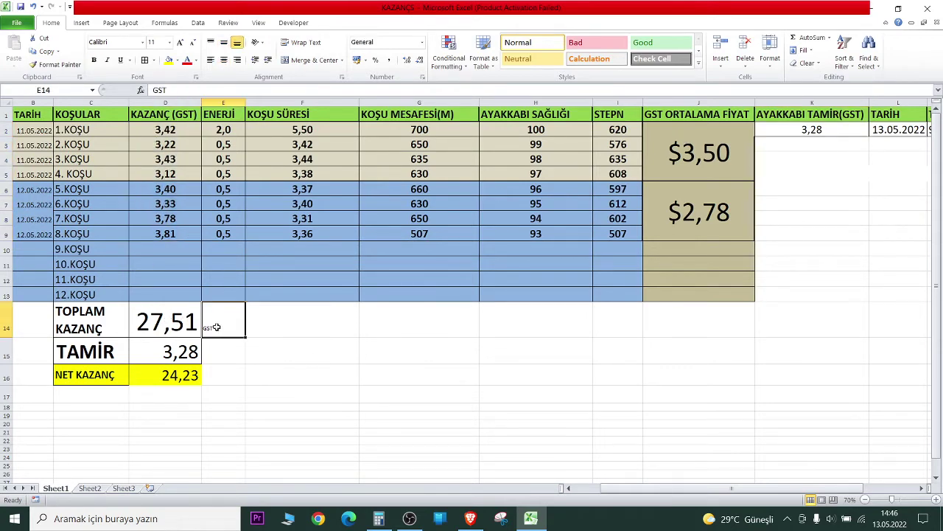
pyautogui.click(804, 131)
pyautogui.click(190, 354)
pyautogui.click(170, 376)
pyautogui.click(92, 375)
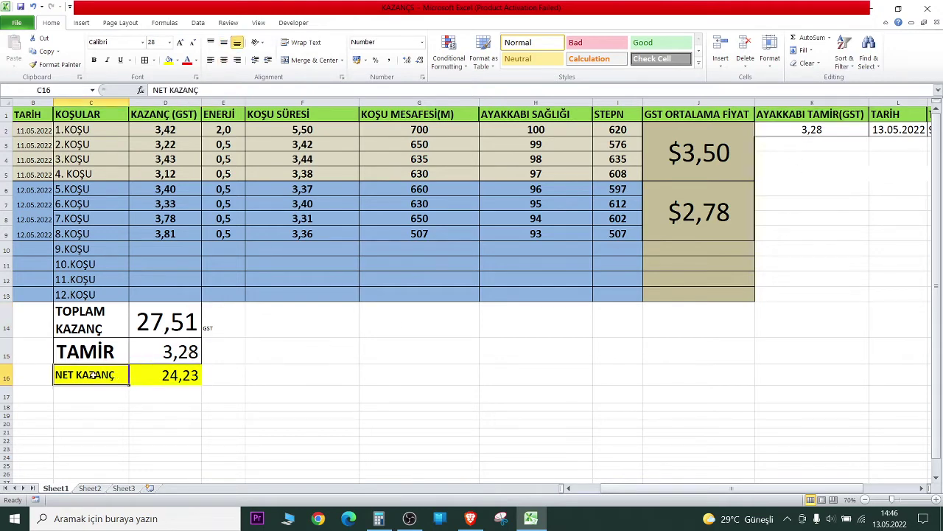
pyautogui.moveTo(166, 376); pyautogui.dragTo(92, 373)
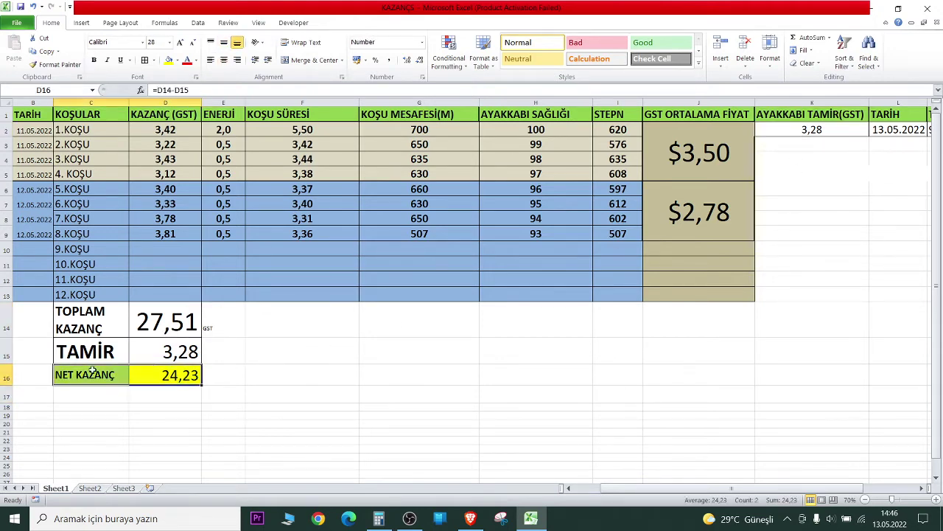
# - Highlight the eight runs and select their earnings, 3,42 to 3,81, to show the 27,51 sum
pyautogui.moveTo(95, 128); pyautogui.dragTo(96, 235)
pyautogui.click(164, 327)
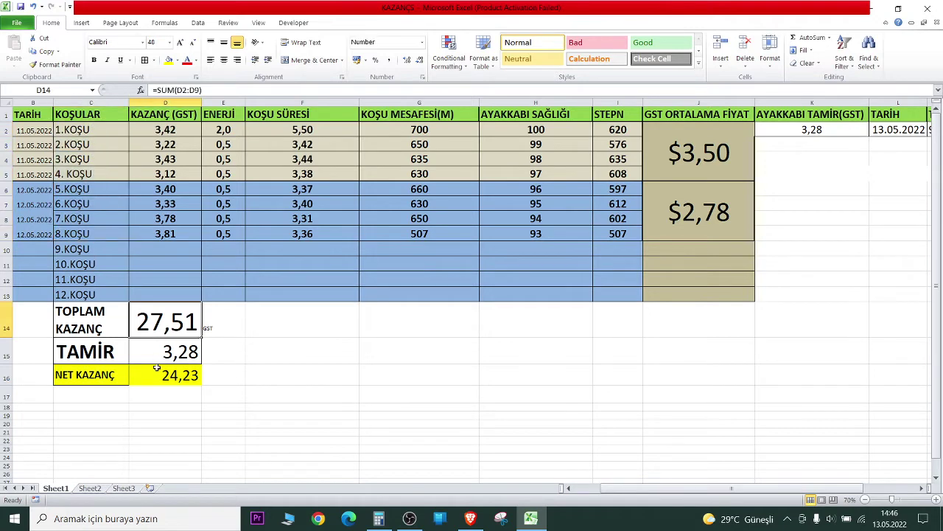
pyautogui.click(161, 372)
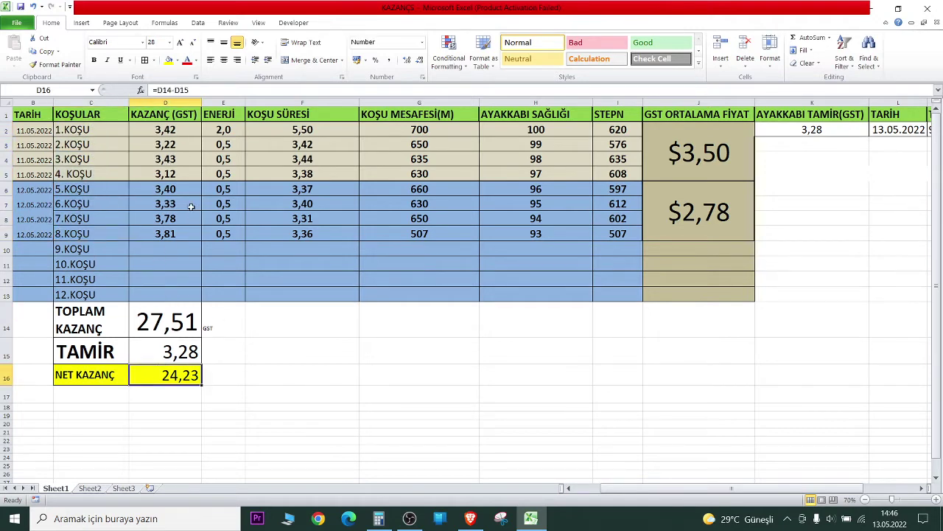
pyautogui.moveTo(184, 132)
pyautogui.mouseDown()
pyautogui.moveTo(179, 234)
pyautogui.moveTo(166, 131)
pyautogui.mouseUp()
pyautogui.click(177, 233)
pyautogui.click(166, 131)
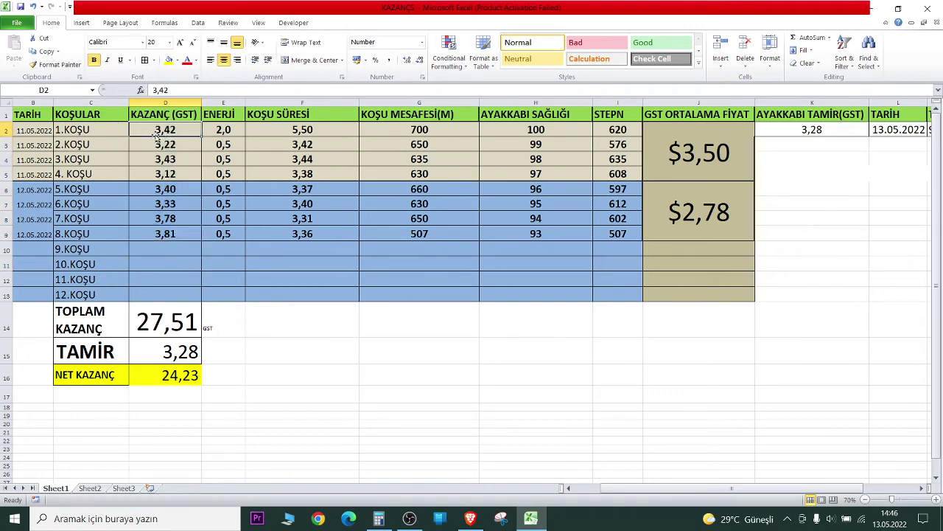
pyautogui.moveTo(156, 135); pyautogui.dragTo(177, 234)
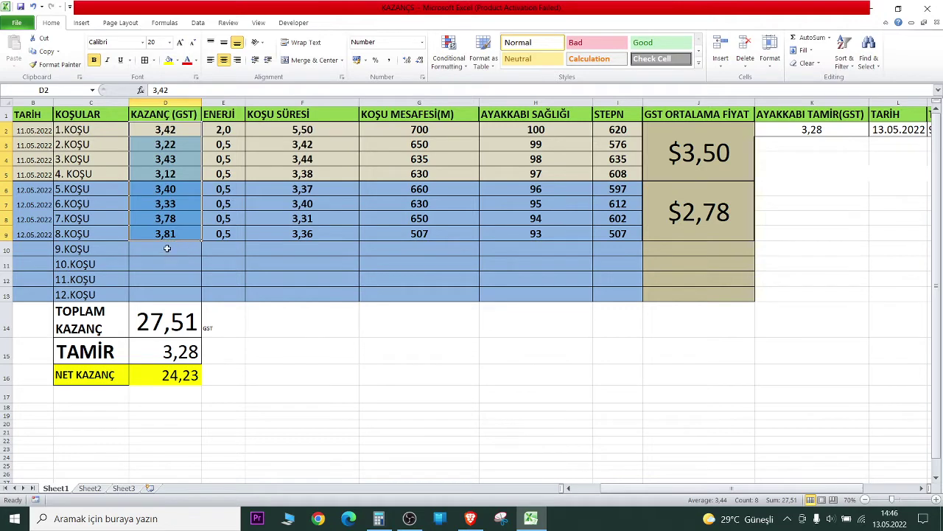
pyautogui.click(176, 234)
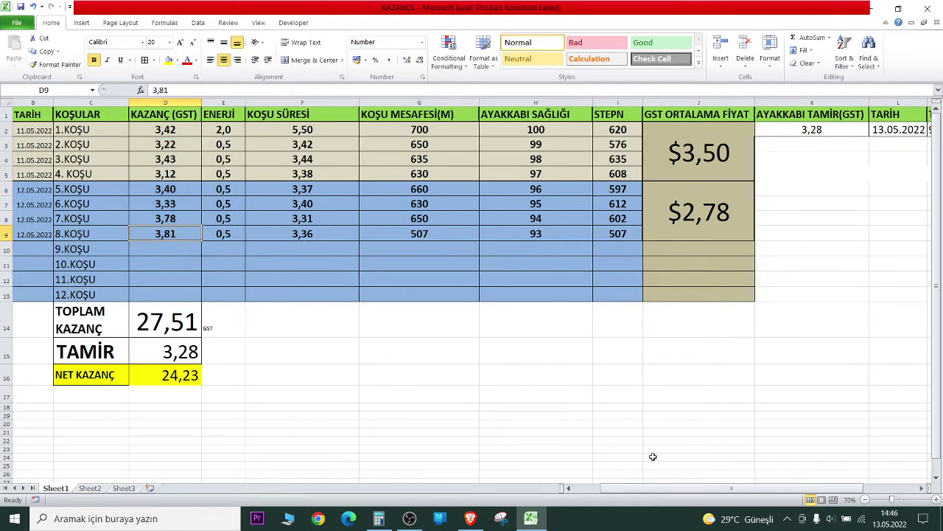
# - Scroll to the repair columns to show the 92/100 repair level, 3,28 cost and shoe health 93
pyautogui.doubleClick(921, 488)
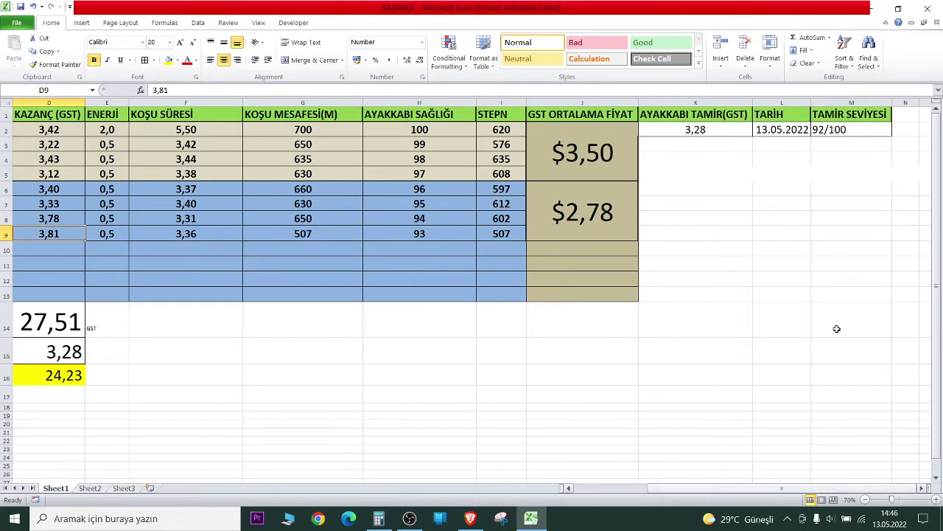
pyautogui.click(810, 132)
pyautogui.click(417, 235)
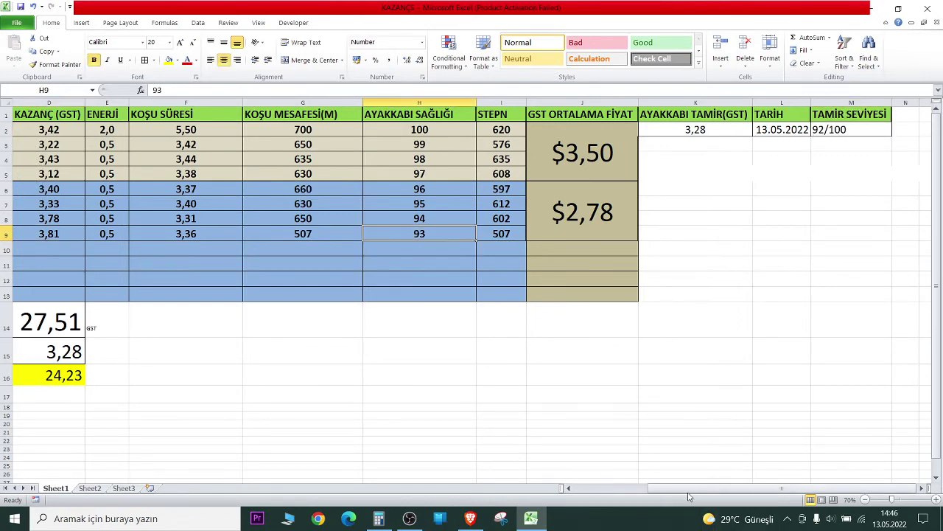
pyautogui.hscroll(-3, 289, 261)
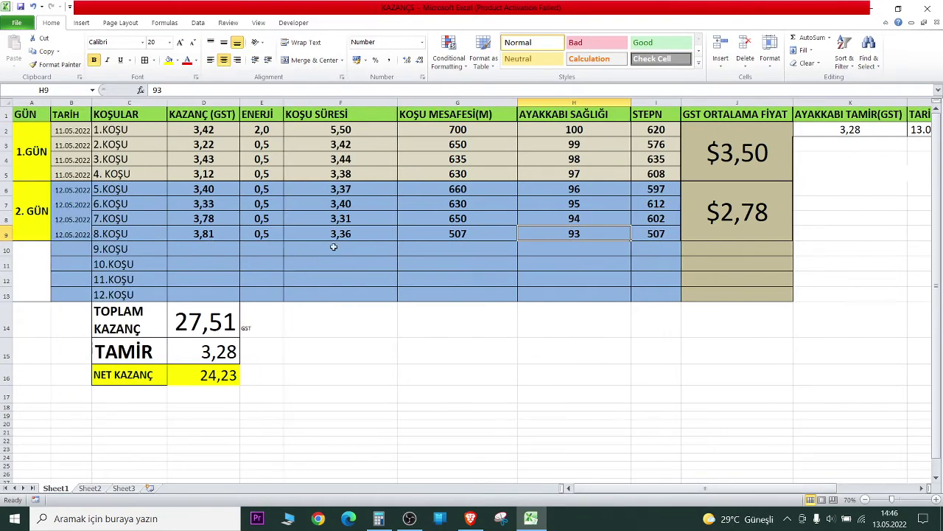
pyautogui.moveTo(730, 487); pyautogui.dragTo(804, 488)
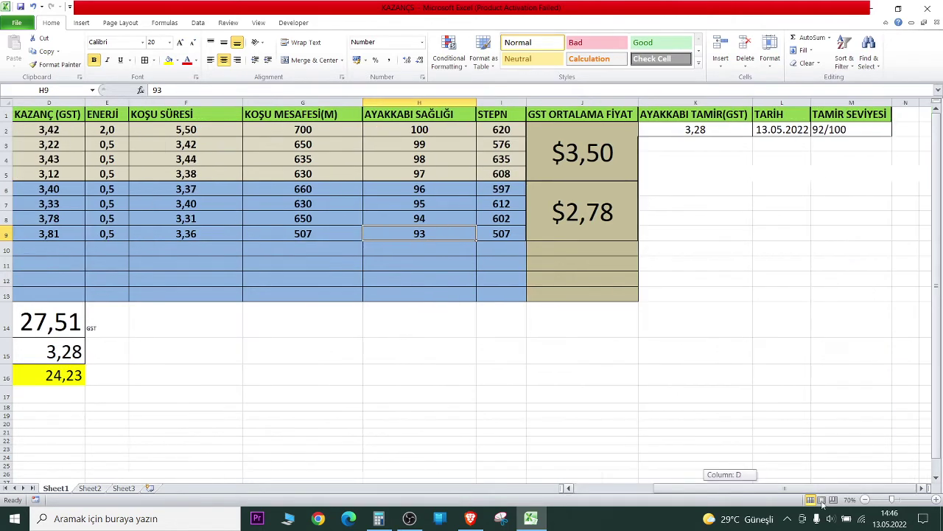
pyautogui.click(843, 130)
pyautogui.click(722, 130)
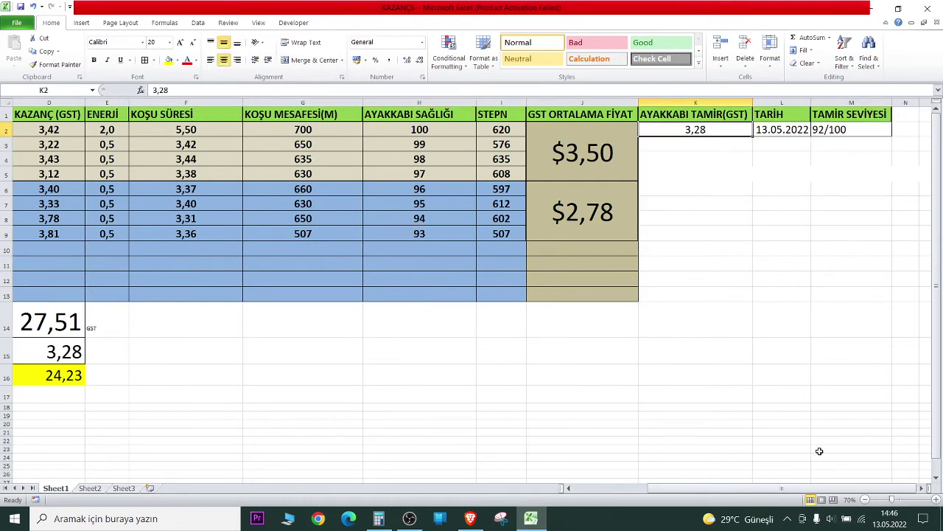
pyautogui.click(737, 479)
pyautogui.moveTo(737, 488); pyautogui.dragTo(663, 488)
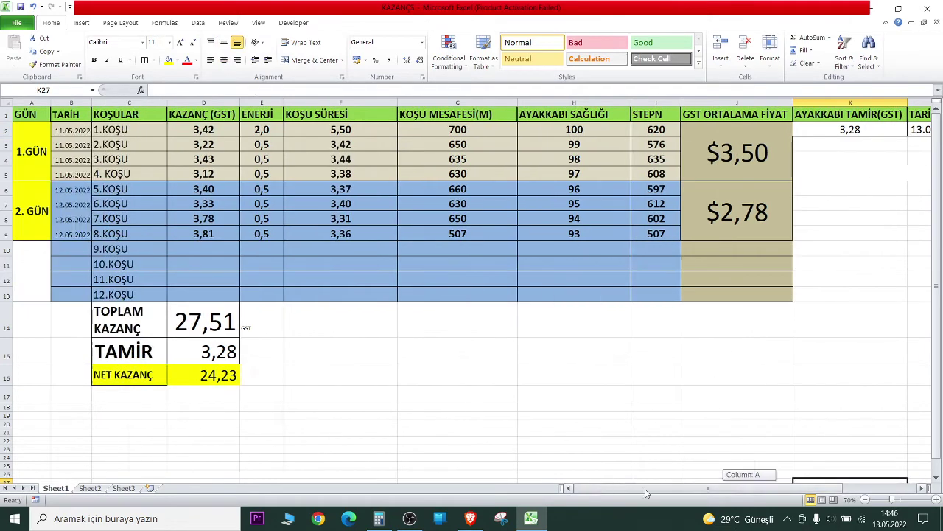
# - Recheck the D14 total, 3,28 deduction in D15 and D16 net formula, then switch to the browser
pyautogui.click(221, 322)
pyautogui.click(209, 353)
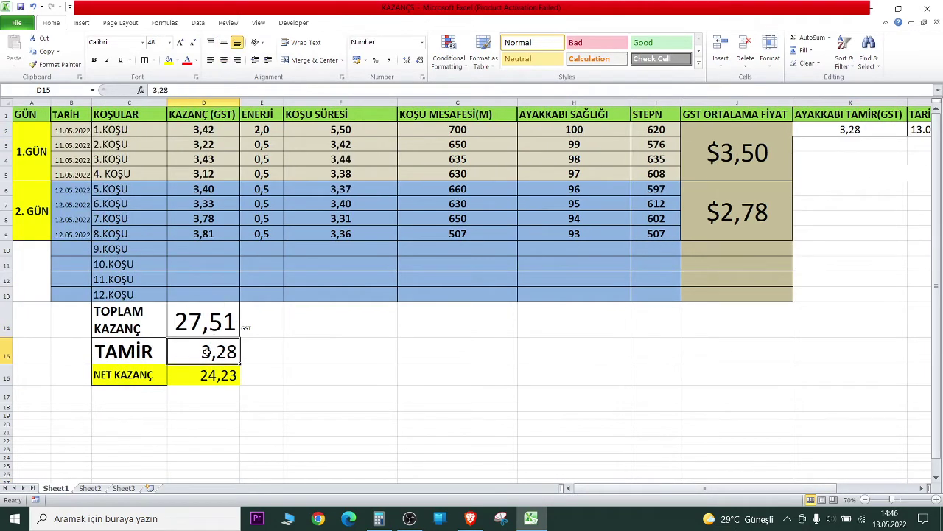
pyautogui.click(206, 373)
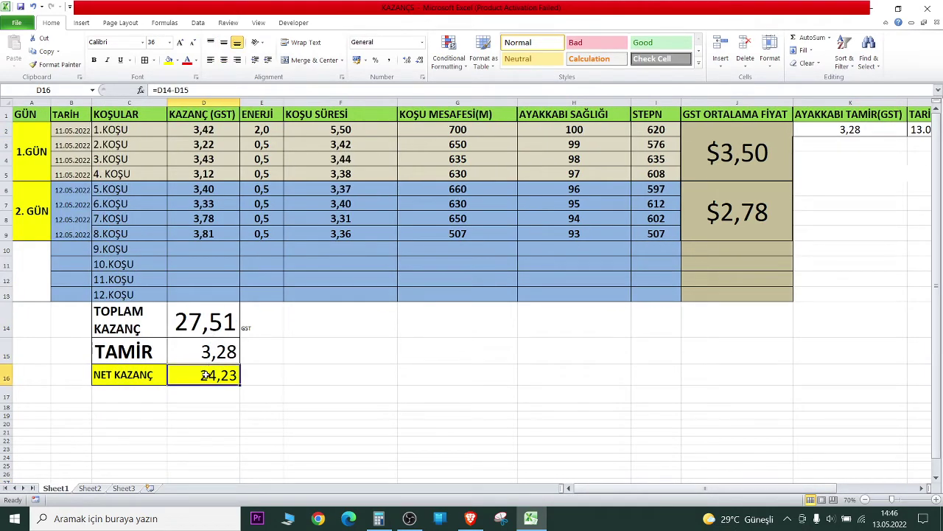
pyautogui.click(270, 381)
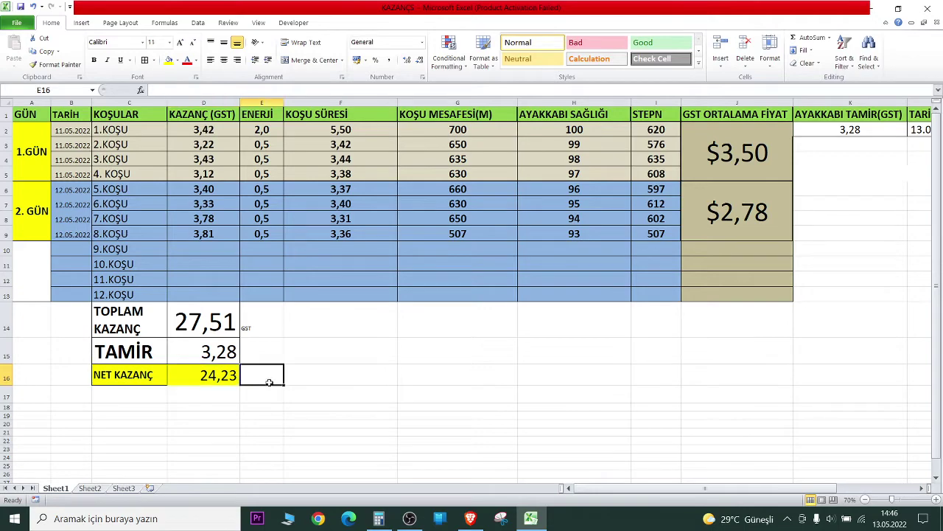
pyautogui.click(470, 518)
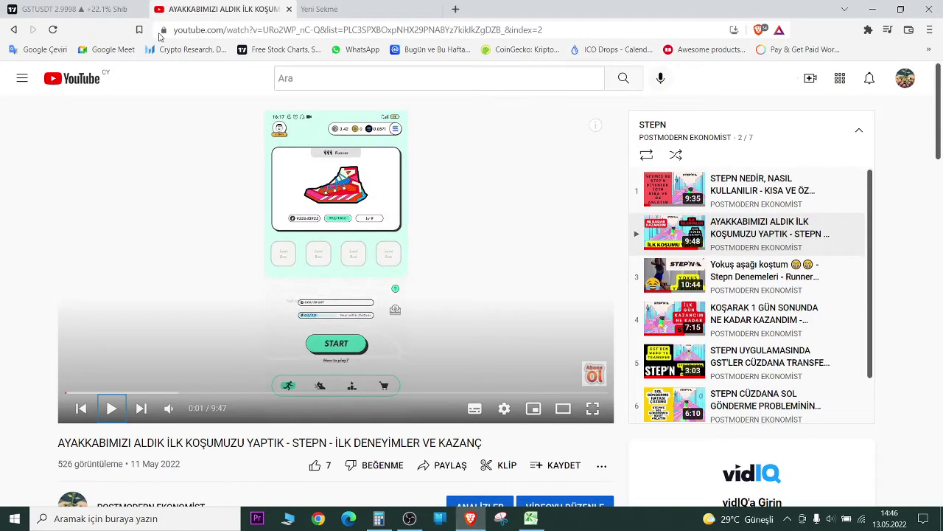
# - Zoom the GSTUSDT daily chart into the recent candles and rescale its price range
pyautogui.click(123, 8)
pyautogui.moveTo(571, 431); pyautogui.dragTo(530, 431)
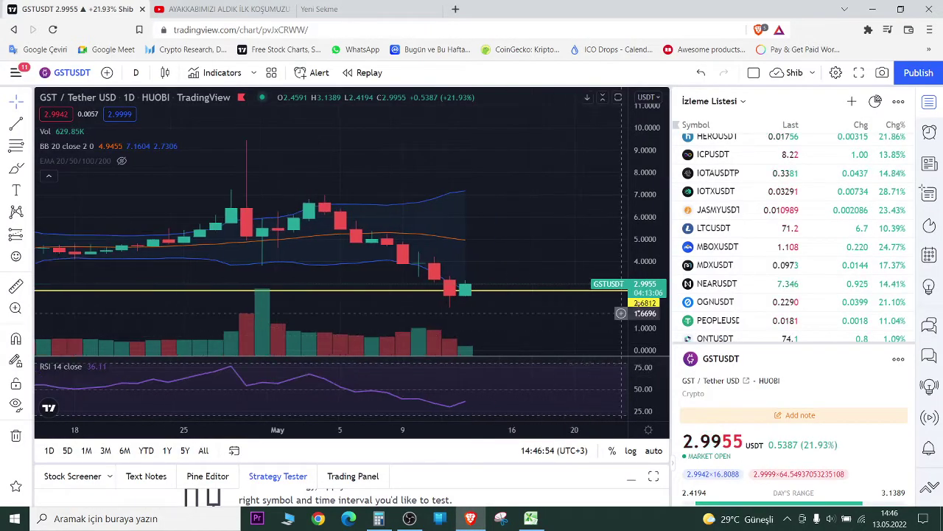
pyautogui.moveTo(620, 267); pyautogui.dragTo(543, 213)
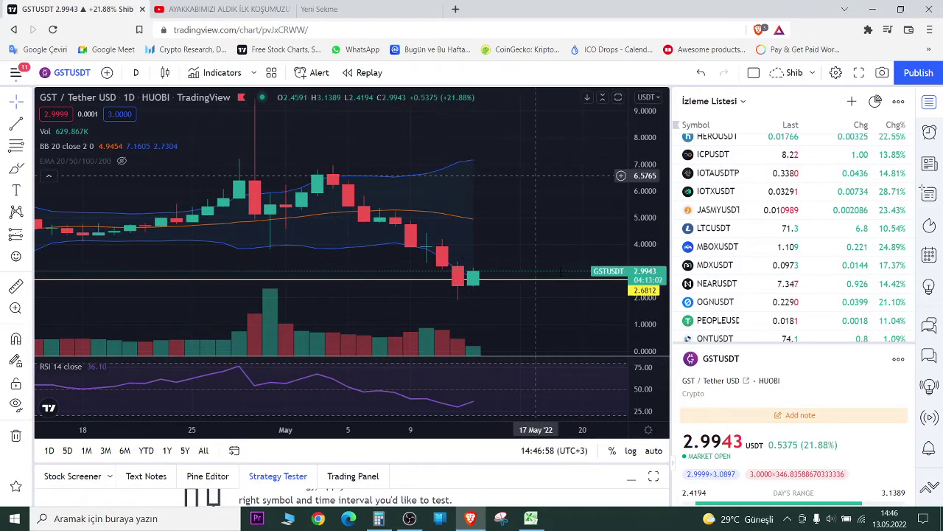
# - Glance at the first run 1.KOŞU in Excel, then wheel-zoom the GST chart around mid-May
pyautogui.click(530, 518)
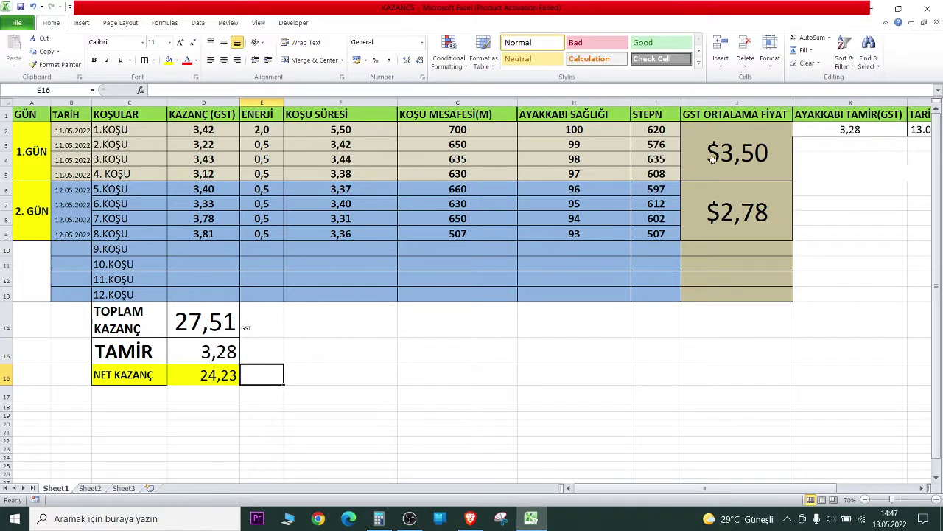
pyautogui.click(117, 130)
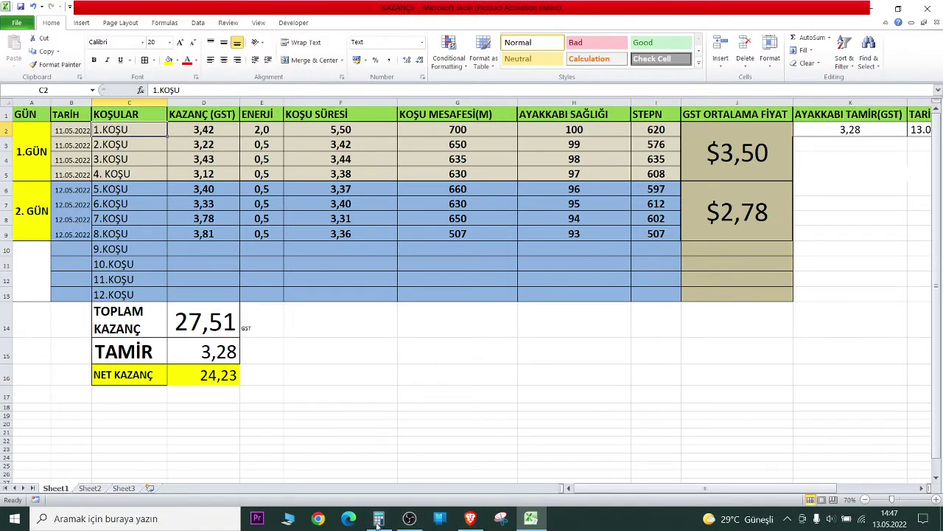
pyautogui.click(470, 518)
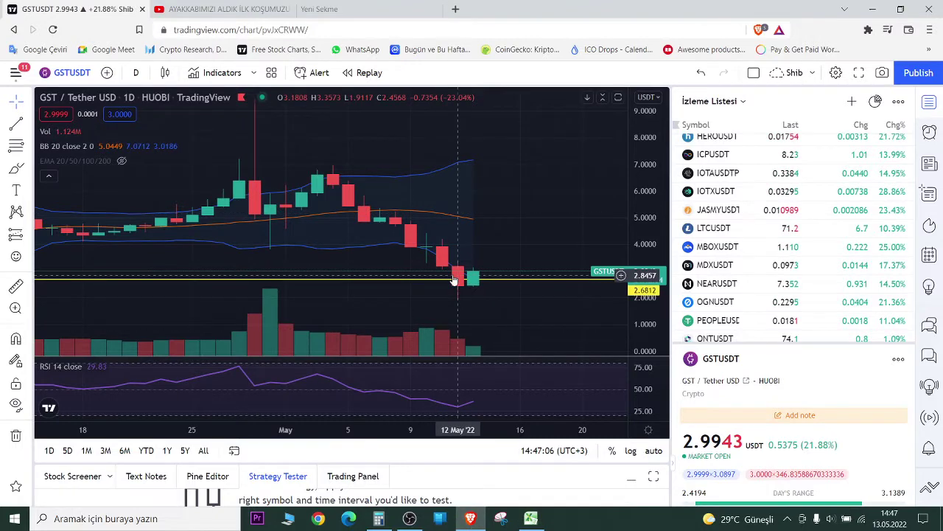
pyautogui.scroll(2, 455, 280)
pyautogui.scroll(2, 454, 280)
pyautogui.scroll(2, 455, 280)
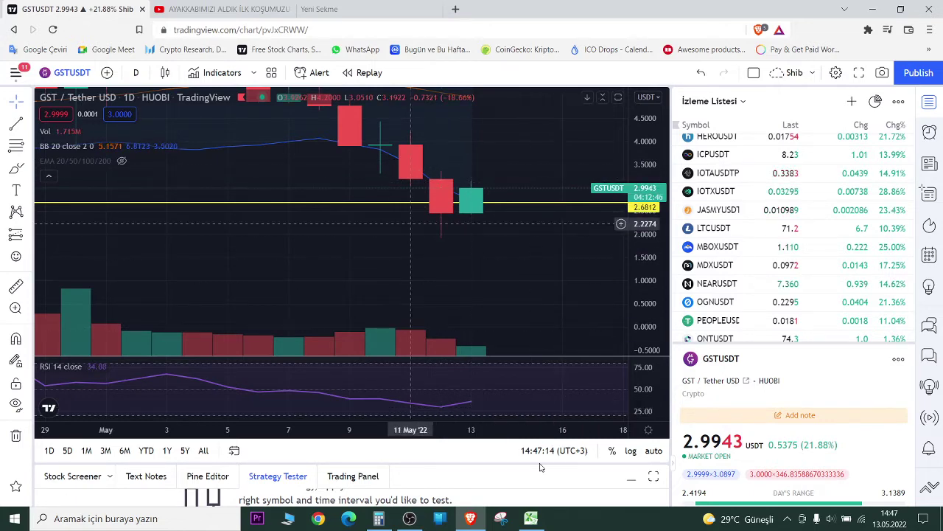
# - Review the day-two runs, the 27,51 total, the net formula and the sum of all eight runs' GST
pyautogui.click(536, 517)
pyautogui.click(98, 190)
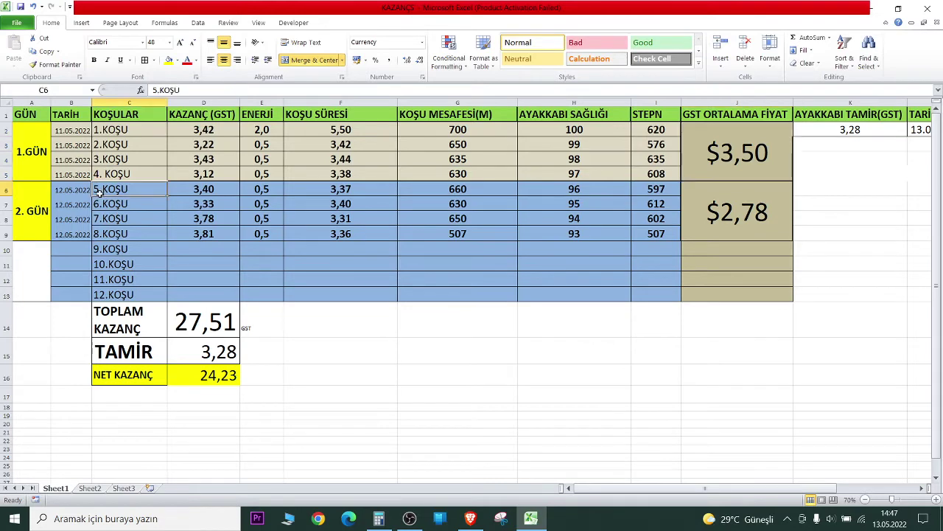
pyautogui.click(726, 215)
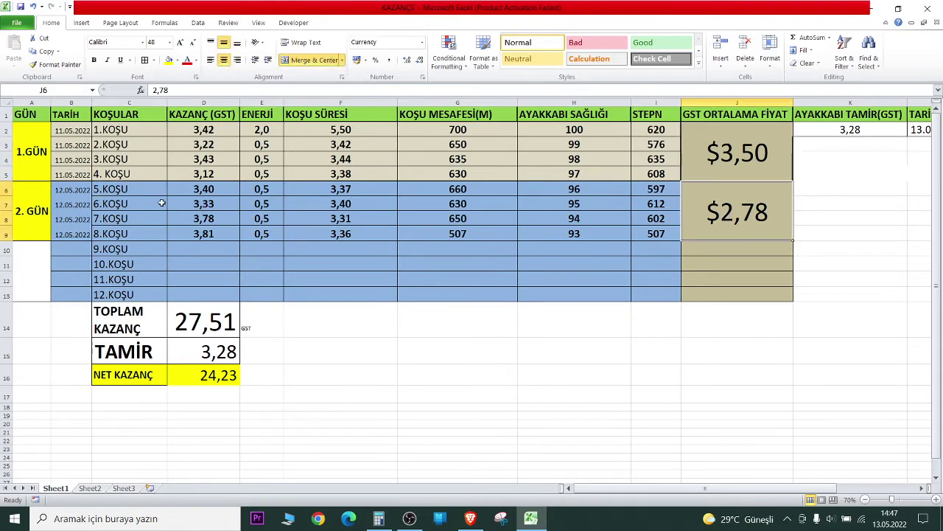
pyautogui.moveTo(143, 193); pyautogui.dragTo(140, 235)
pyautogui.click(208, 235)
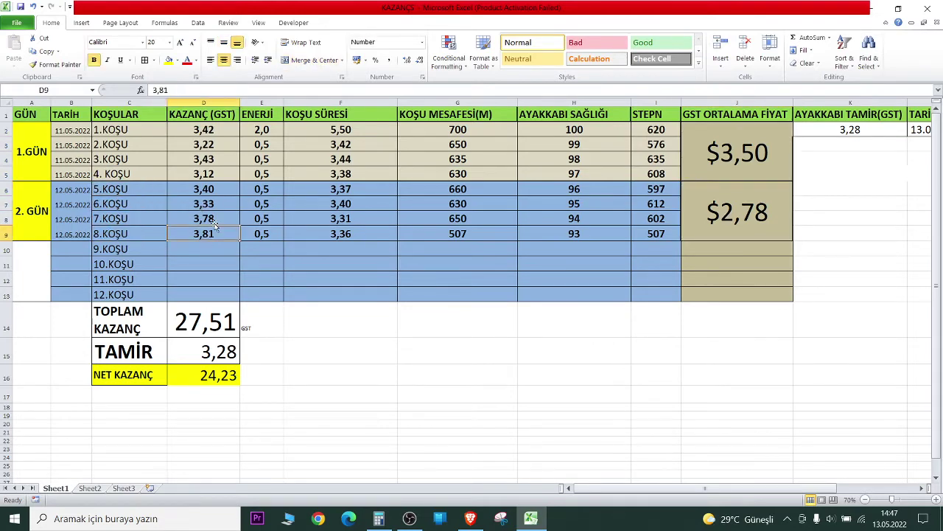
pyautogui.click(182, 315)
pyautogui.click(210, 377)
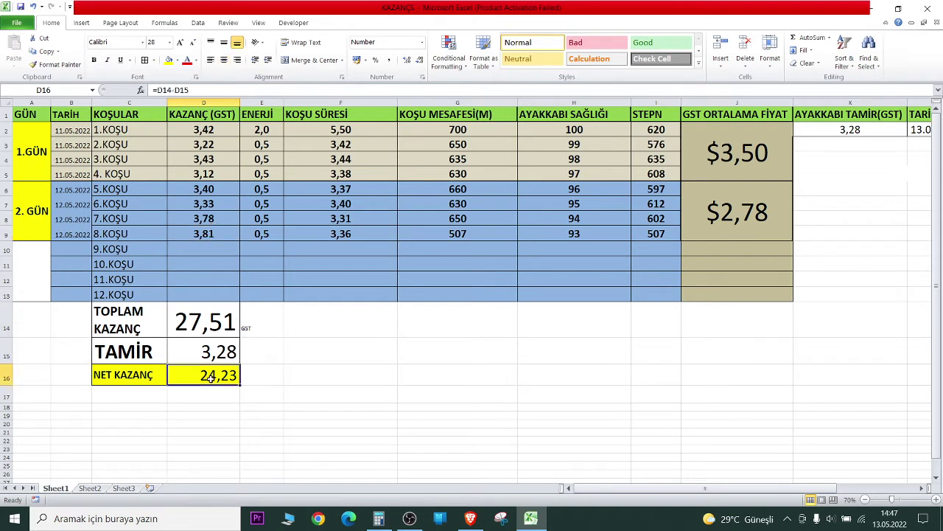
pyautogui.click(204, 129)
pyautogui.moveTo(204, 206); pyautogui.dragTo(206, 233)
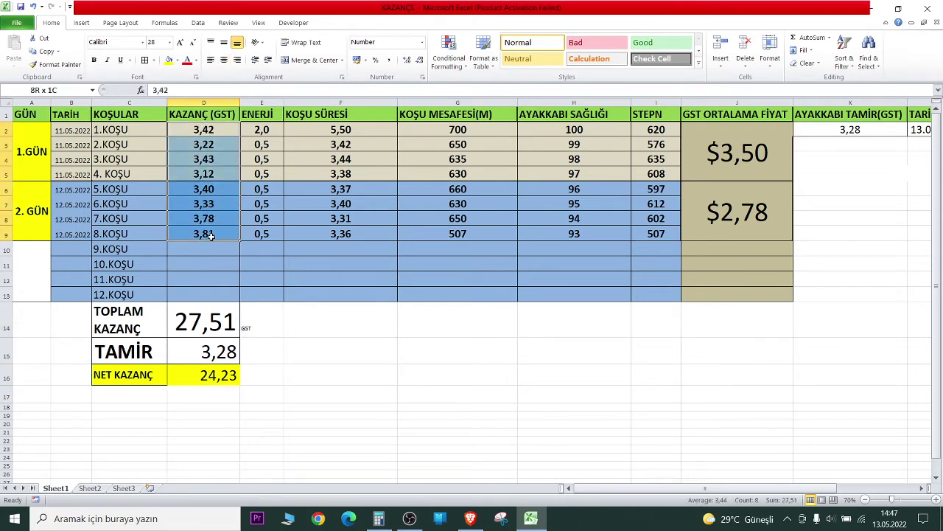
pyautogui.click(221, 376)
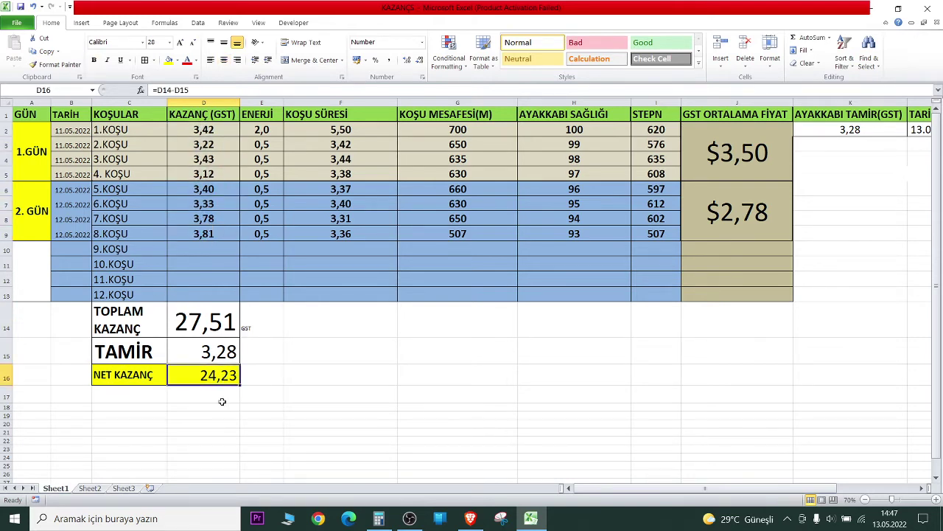
# - Halve the 24,23 net earnings in Calculator to get 12,115
pyautogui.click(378, 518)
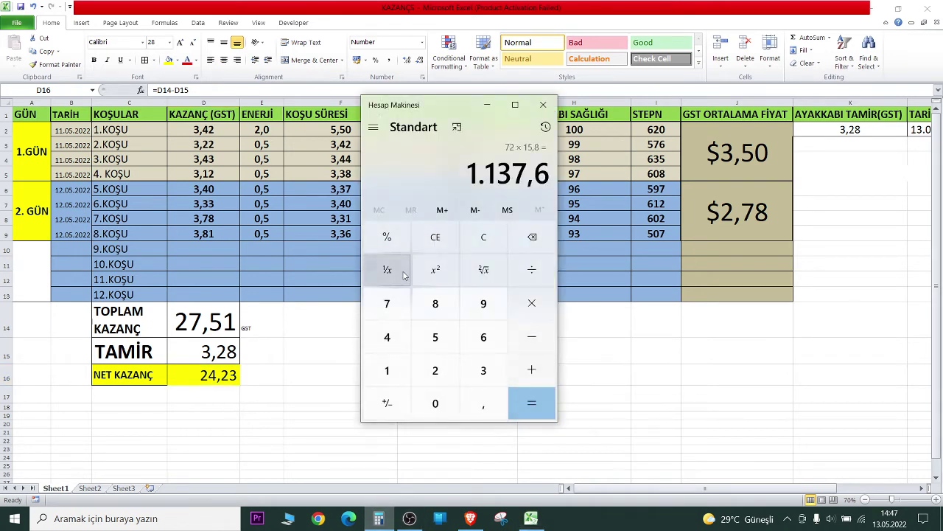
pyautogui.click(449, 242)
pyautogui.click(434, 369)
pyautogui.click(387, 337)
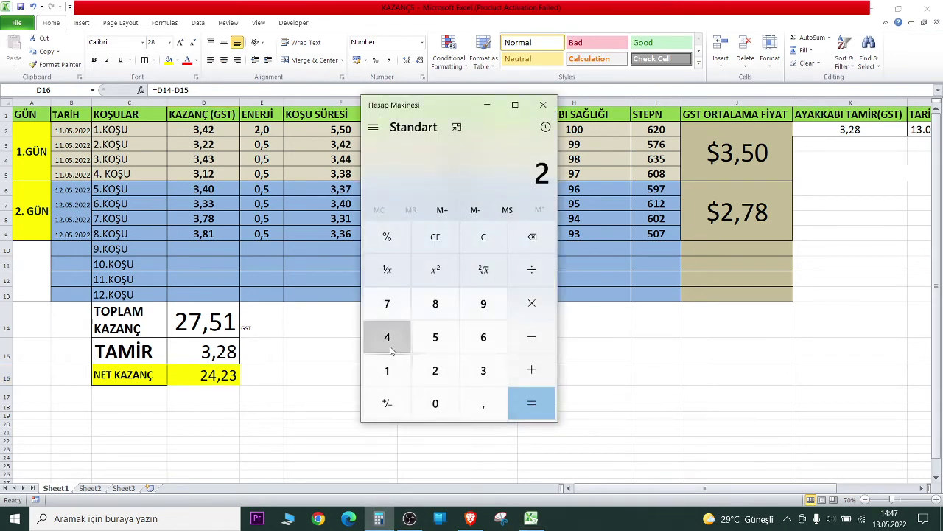
pyautogui.click(483, 403)
pyautogui.click(435, 370)
pyautogui.click(483, 370)
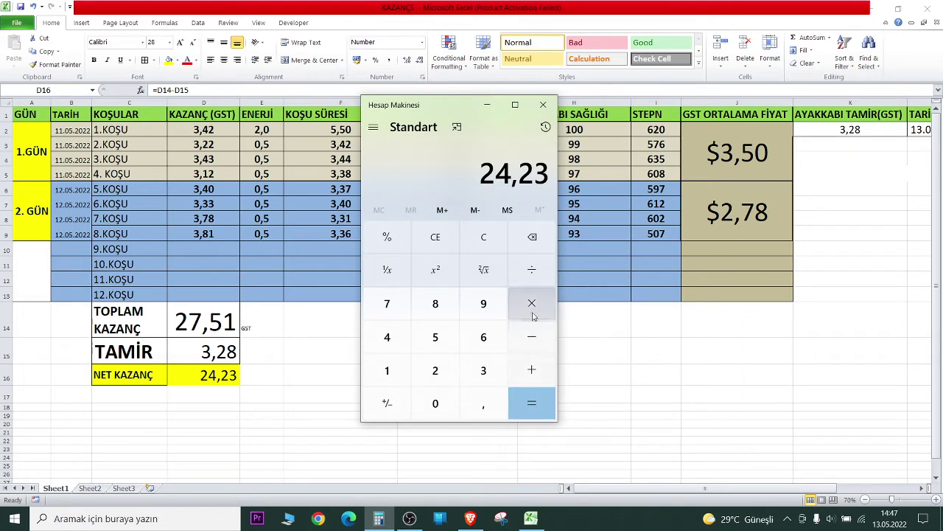
pyautogui.click(529, 276)
pyautogui.click(435, 369)
pyautogui.click(532, 404)
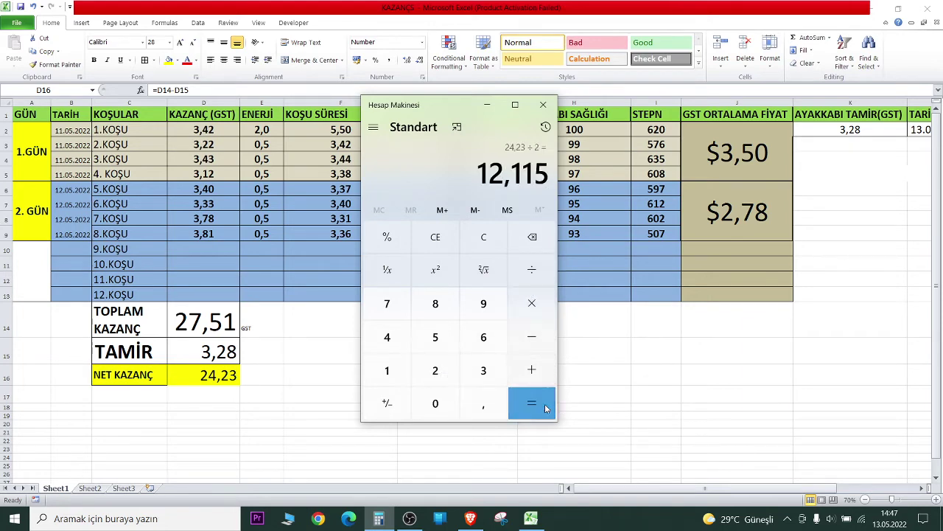
pyautogui.hotkey('alt', 'Tab')
# - Enter a 12,11 GST note in H16 and set it to font size 28
pyautogui.click(605, 376)
pyautogui.write('12,11 GST')
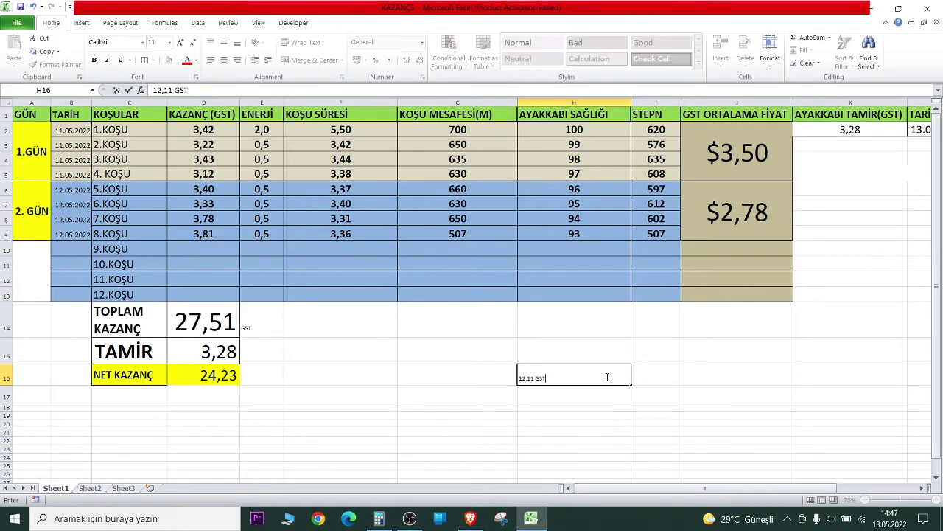
pyautogui.click(610, 331)
pyautogui.click(591, 372)
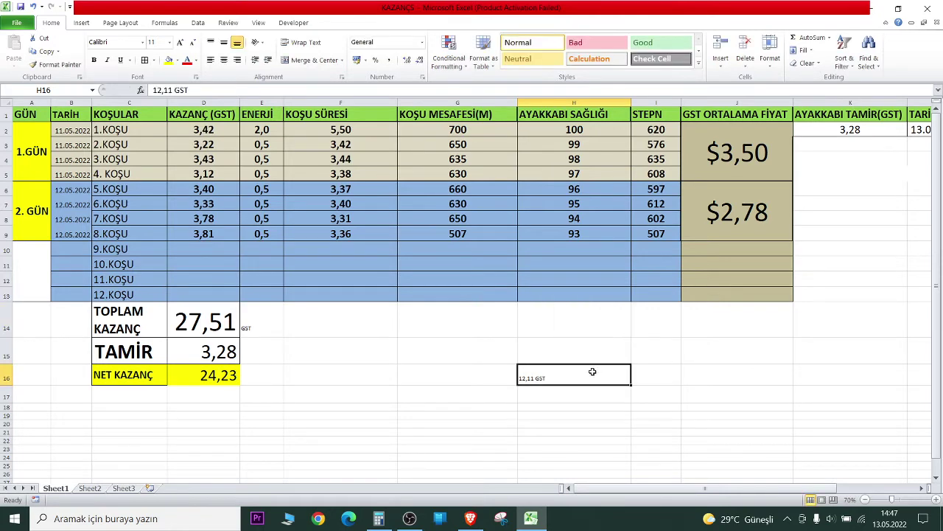
pyautogui.click(169, 42)
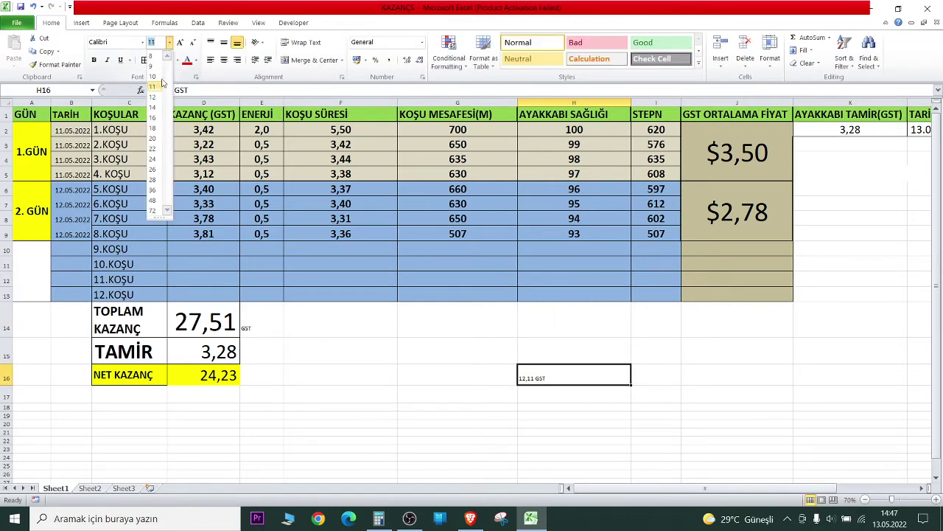
pyautogui.click(154, 181)
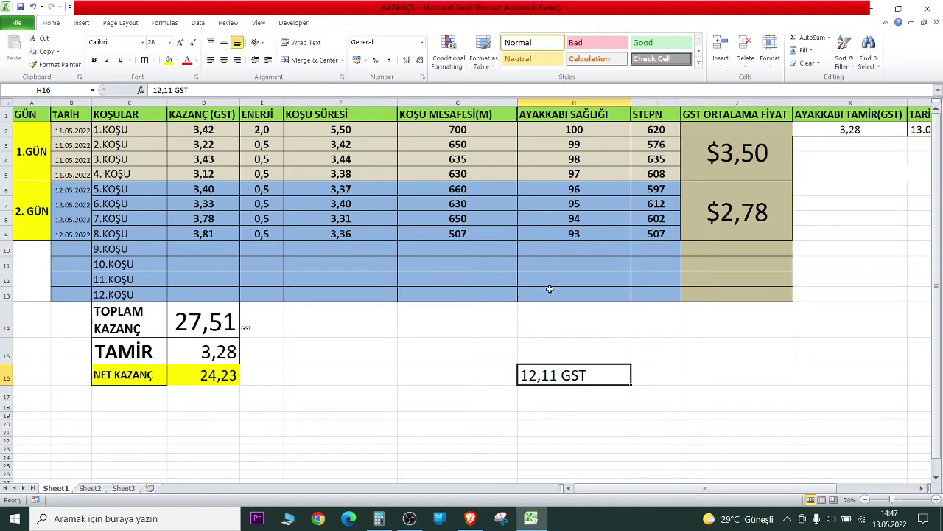
# - Edit the H16 note to read '12 GST GÜNLÜK'
pyautogui.doubleClick(562, 377)
pyautogui.doubleClick(549, 376)
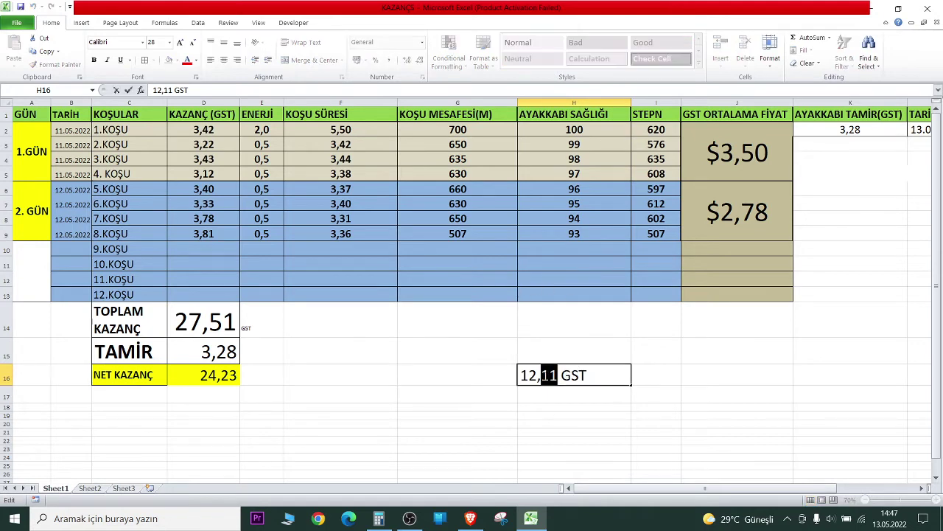
pyautogui.press('BackSpace')
pyautogui.press('BackSpace')
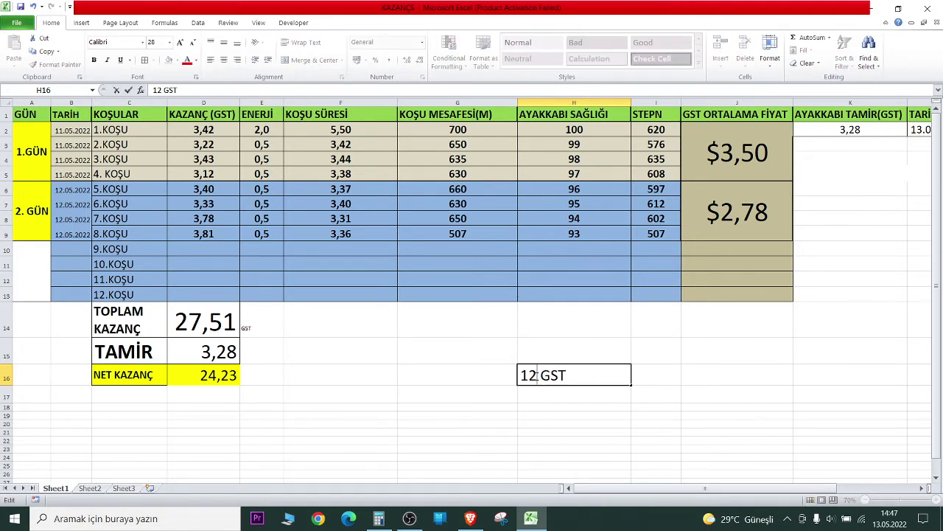
pyautogui.click(474, 371)
pyautogui.click(595, 379)
pyautogui.doubleClick(595, 379)
pyautogui.write('GÜNLÜK')
pyautogui.press('Return')
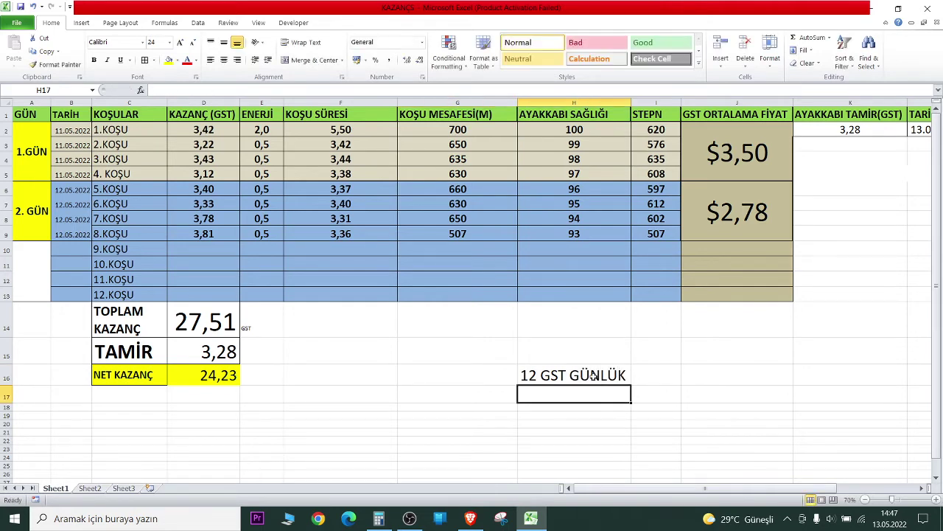
# - Check the day-one and day-two ($2,78) average GST prices and the net earnings again
pyautogui.click(700, 152)
pyautogui.click(706, 193)
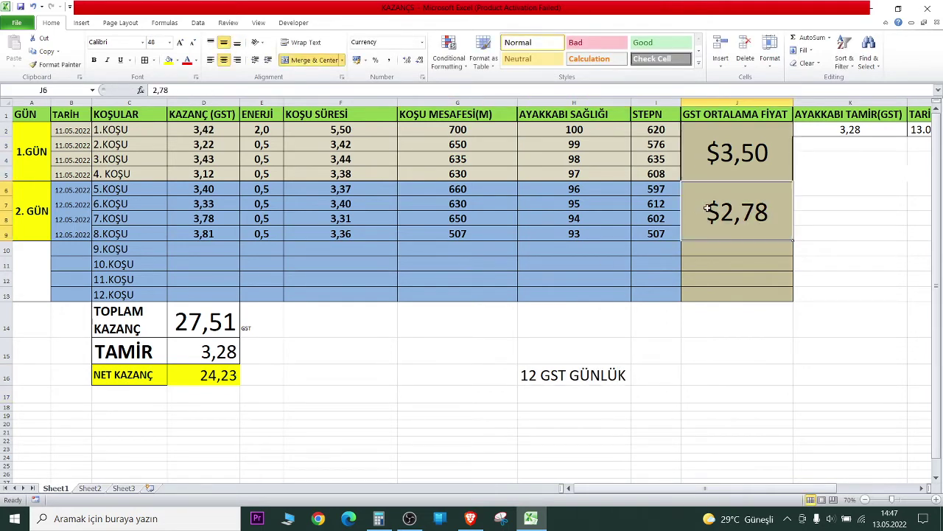
pyautogui.click(215, 376)
pyautogui.click(358, 373)
pyautogui.click(596, 394)
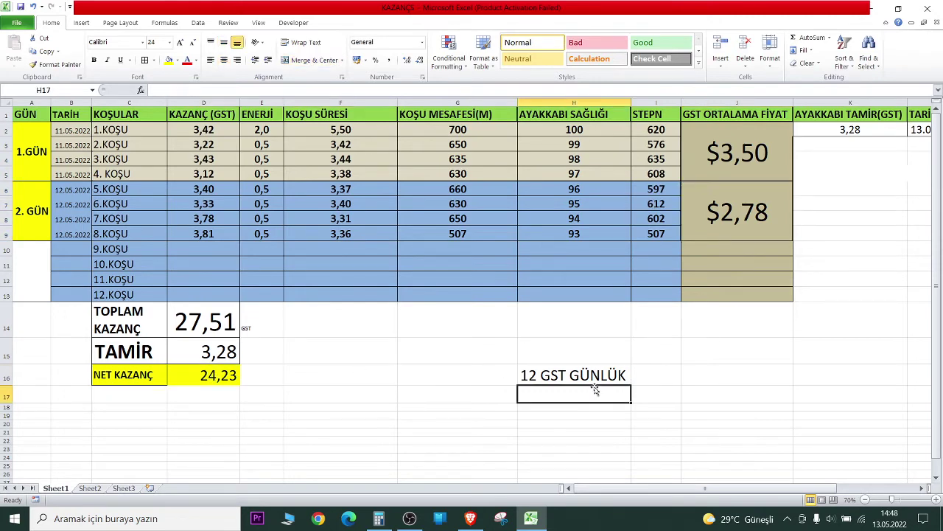
pyautogui.click(589, 379)
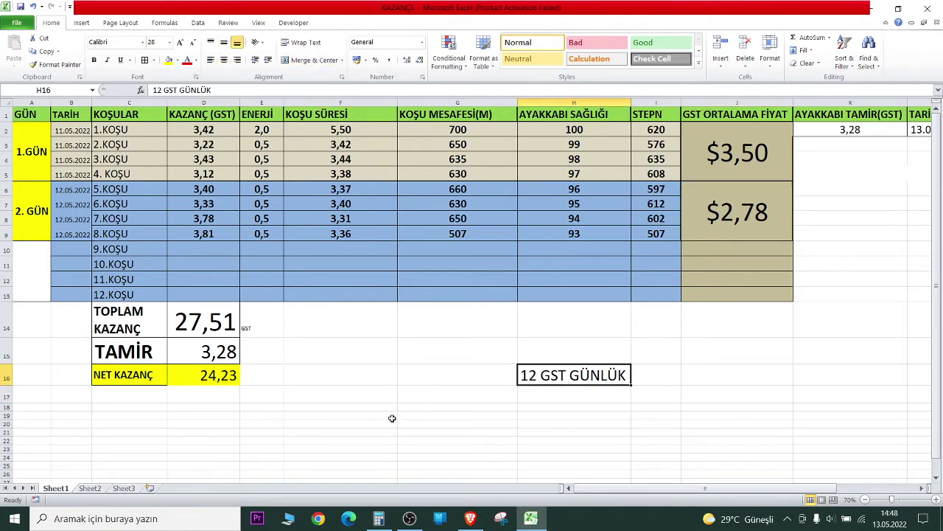
# - Zoom out the GSTUSDT daily chart to read the current price of about 2.99 USDT
pyautogui.click(471, 518)
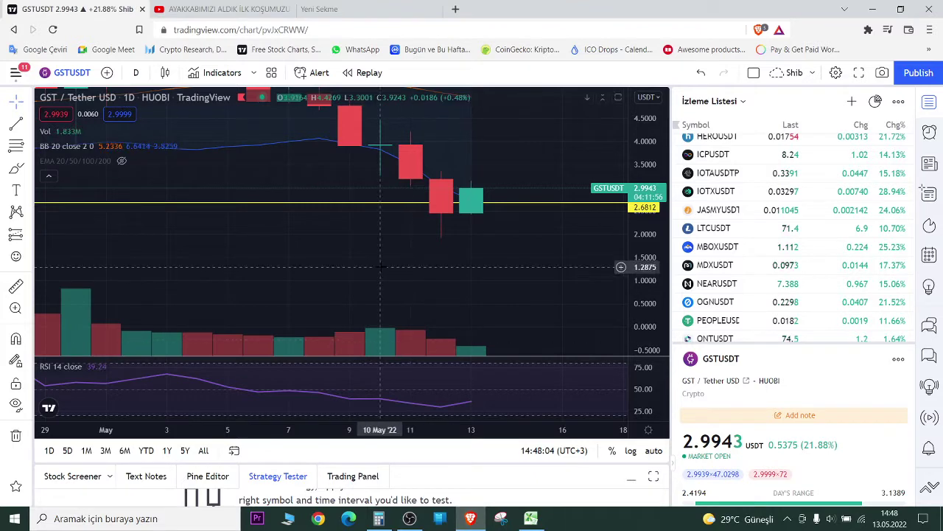
pyautogui.scroll(-5, 627, 254)
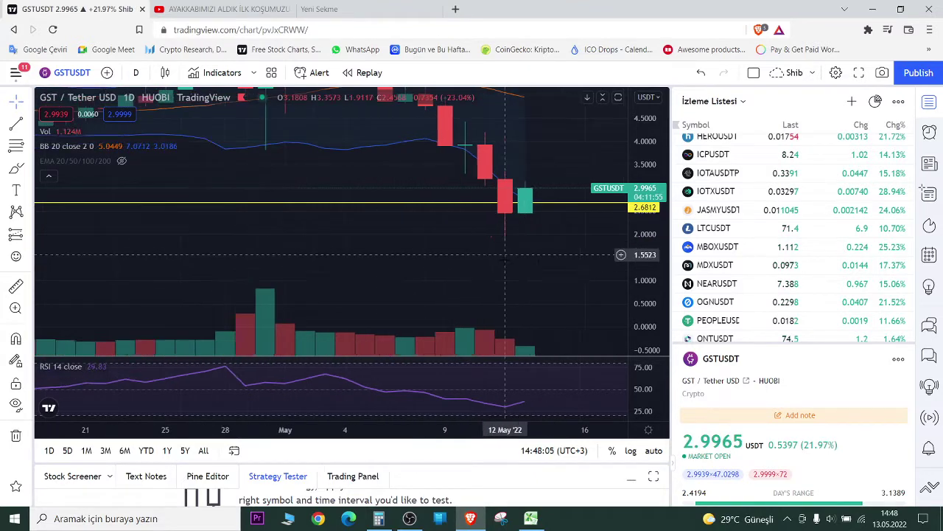
pyautogui.rightClick(628, 236)
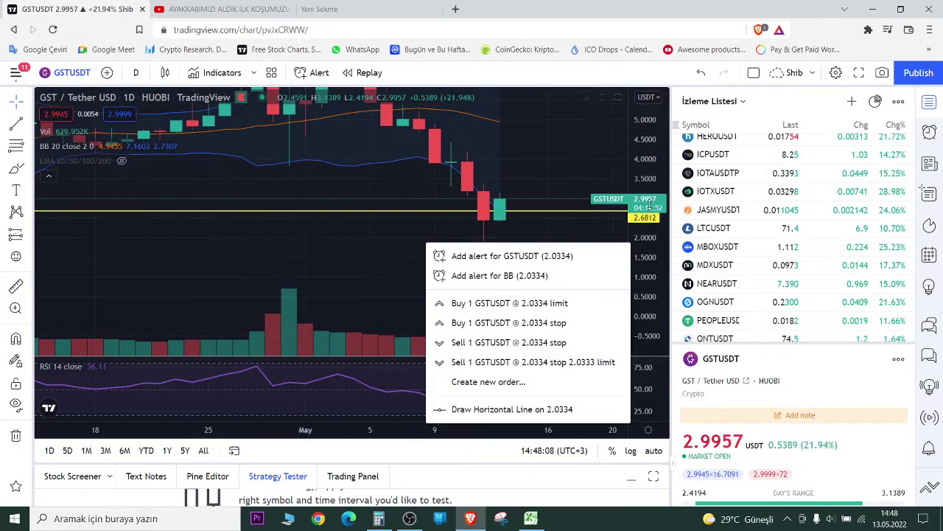
pyautogui.click(651, 196)
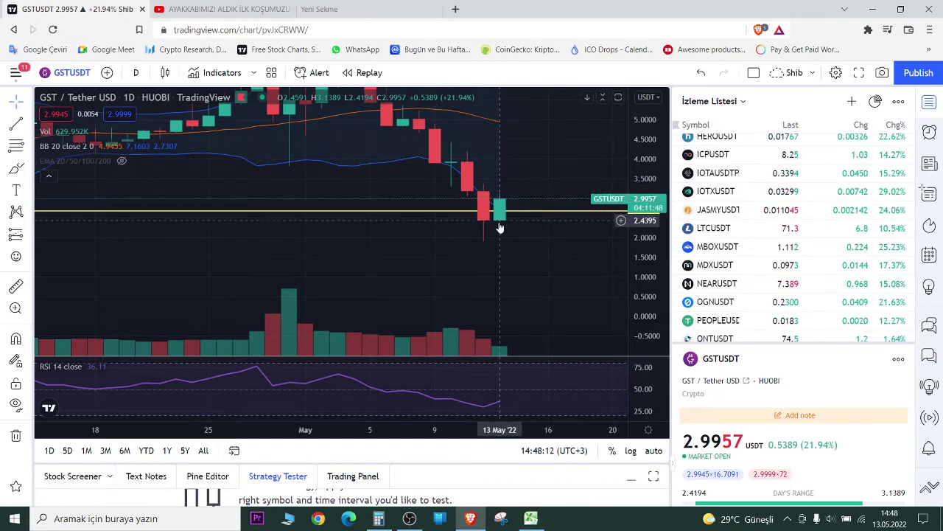
# - Return to Excel and start an entry in H17 below the daily note
pyautogui.click(532, 518)
pyautogui.click(556, 396)
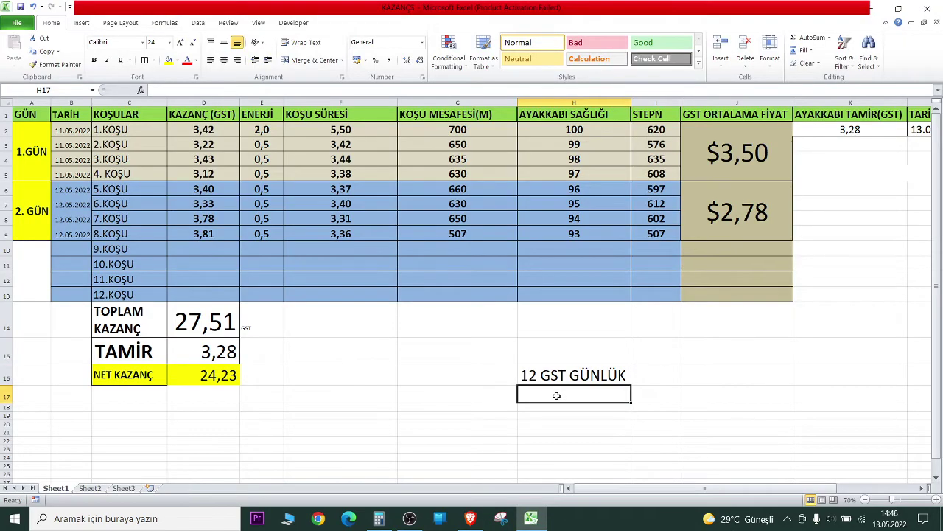
pyautogui.doubleClick(557, 396)
pyautogui.write('12')
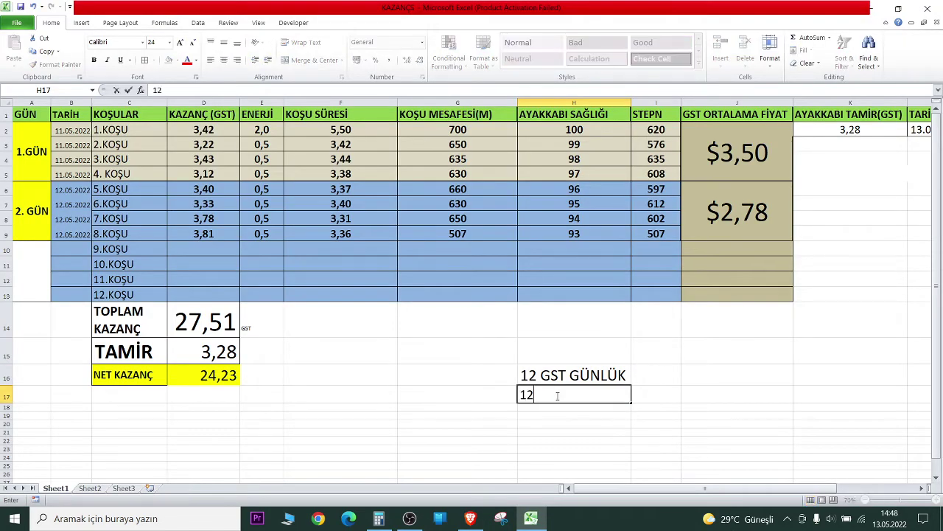
# - Clear H17 and compute 12 × 3 = 36 in Calculator for the daily dollar value
pyautogui.press('BackSpace')
pyautogui.press('BackSpace')
pyautogui.click(378, 519)
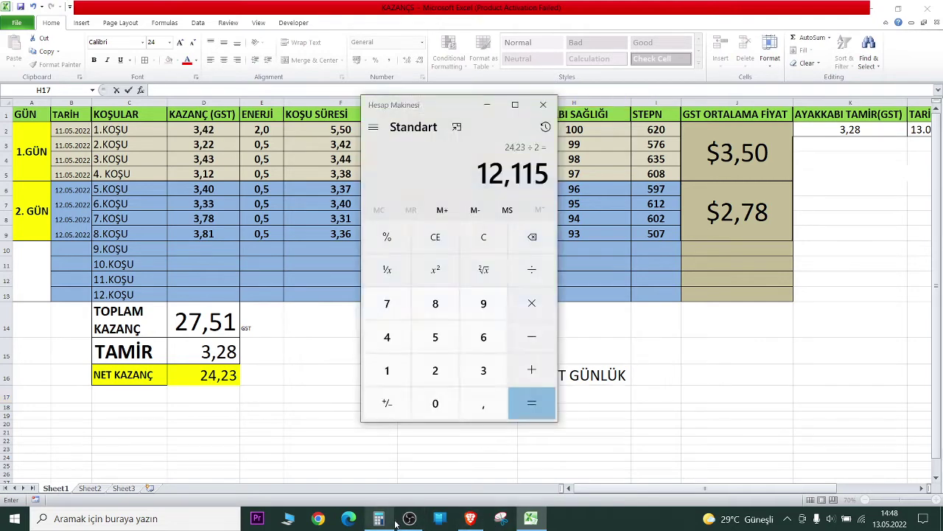
pyautogui.click(387, 370)
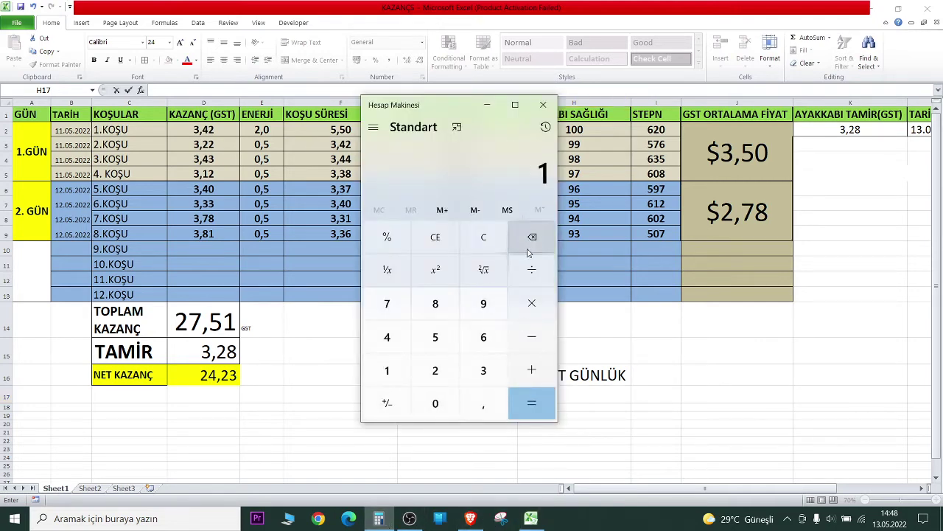
pyautogui.click(484, 236)
pyautogui.click(387, 370)
pyautogui.click(435, 370)
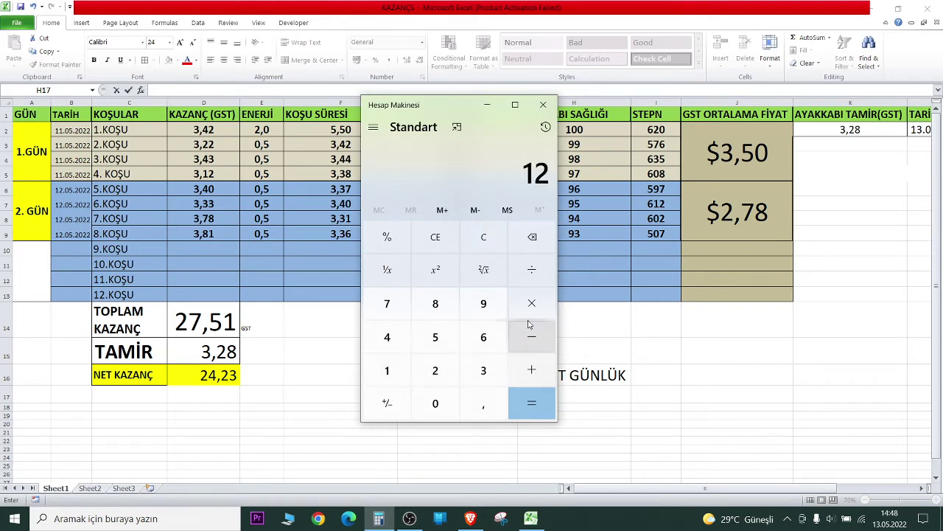
pyautogui.click(532, 303)
pyautogui.click(483, 370)
pyautogui.click(532, 402)
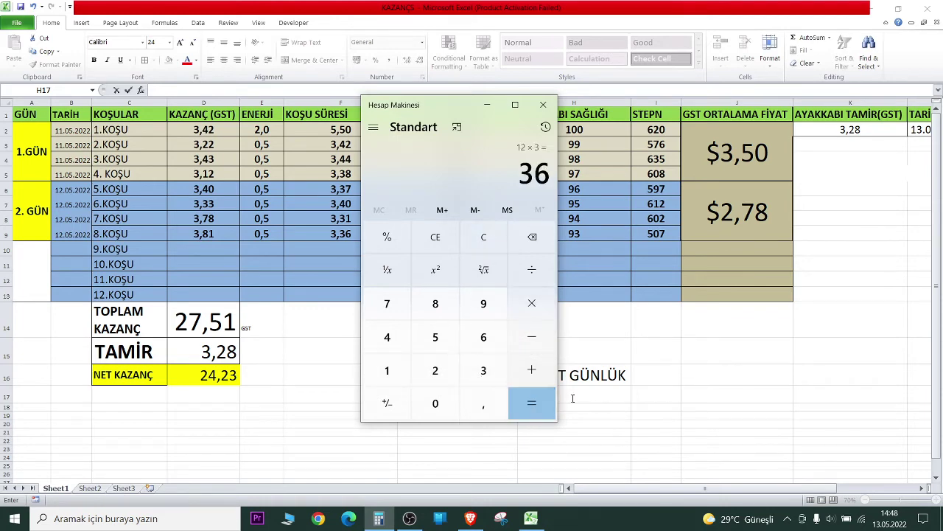
pyautogui.click(610, 395)
# - Enter '36 DOLAR GÜNLÜK' in H17
pyautogui.write('36')
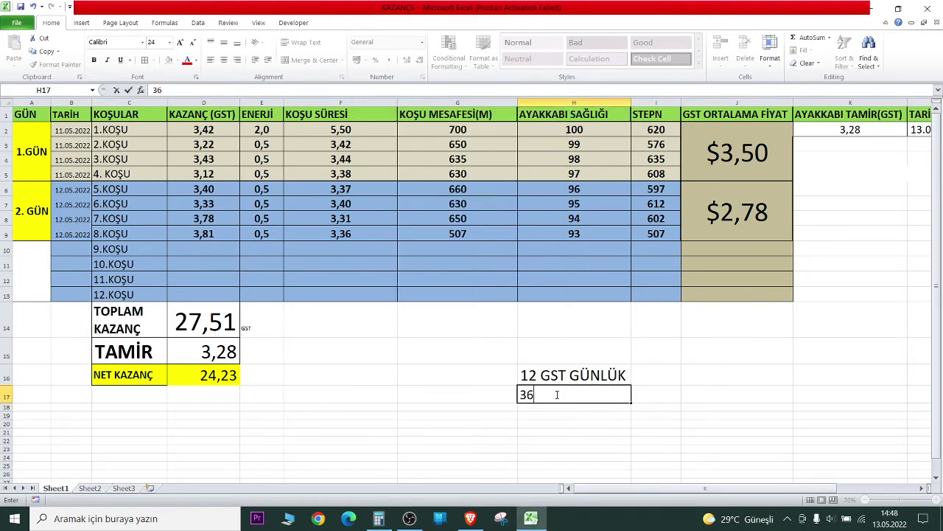
pyautogui.write(' DOLAR GÜNL')
pyautogui.write('ÜK')
pyautogui.press('Return')
pyautogui.click(557, 395)
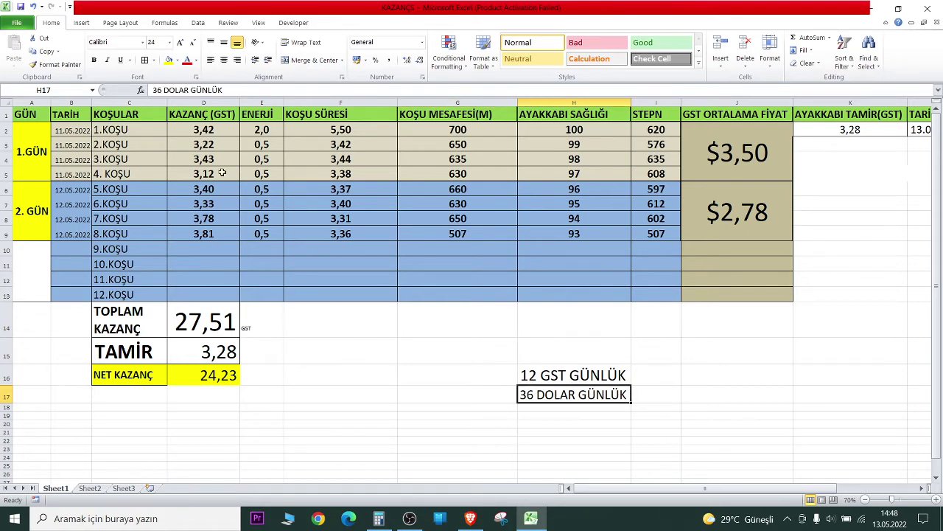
# - Review the eight runs' GST earnings, K2 repair cost, $3,50 average price and both daily notes
pyautogui.moveTo(205, 130); pyautogui.dragTo(205, 233)
pyautogui.click(291, 252)
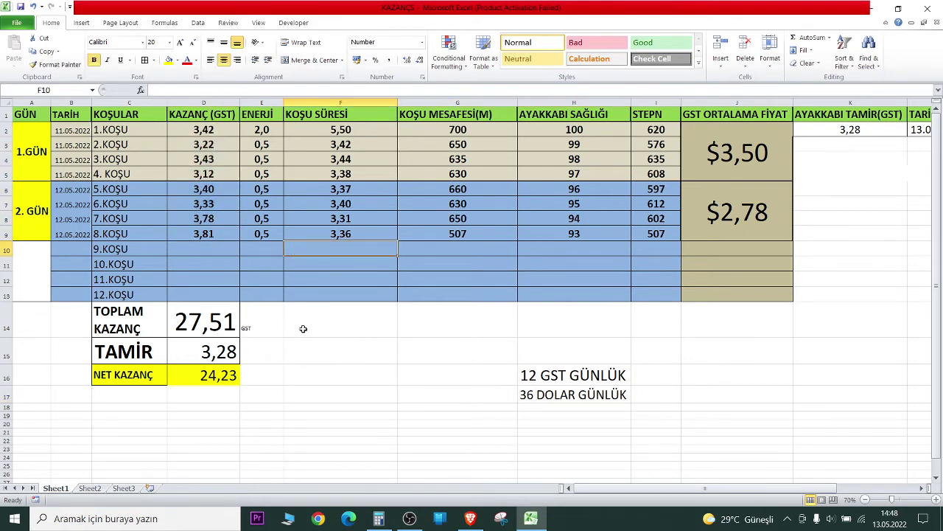
pyautogui.click(855, 131)
pyautogui.click(709, 140)
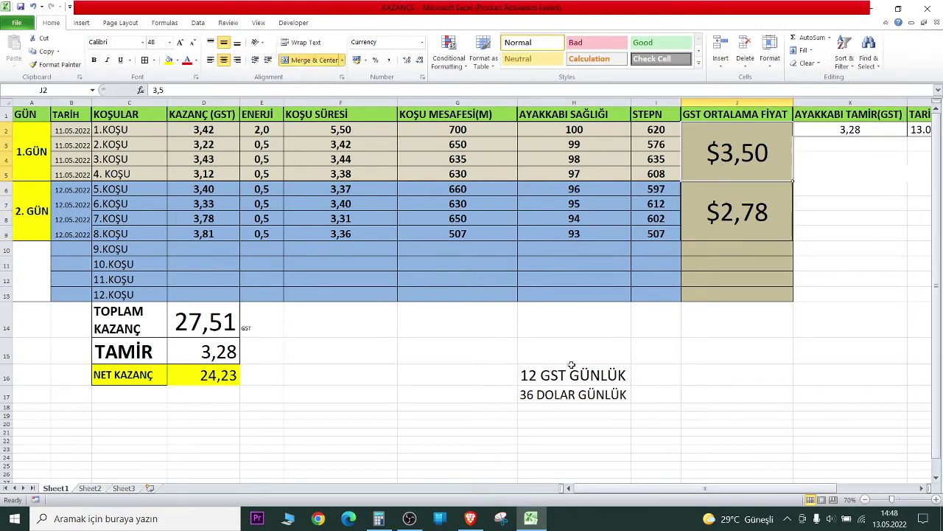
pyautogui.click(516, 376)
pyautogui.click(549, 394)
pyautogui.click(549, 377)
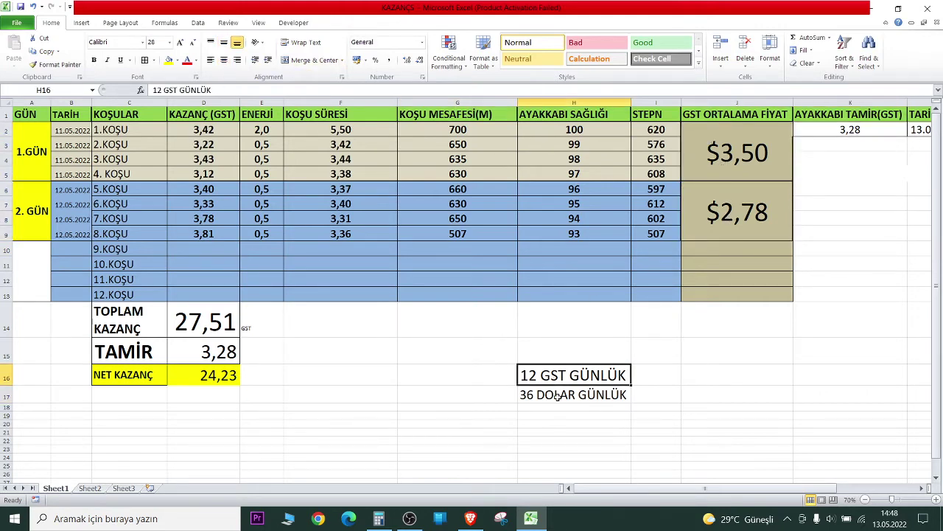
pyautogui.click(557, 396)
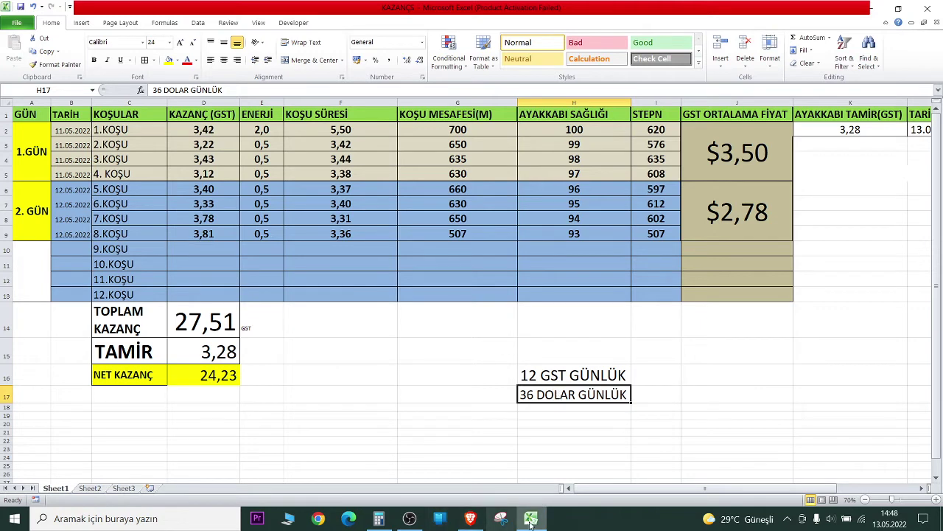
# - Enter the heading MALİYET in J16 and 15 SOL in J17
pyautogui.click(703, 381)
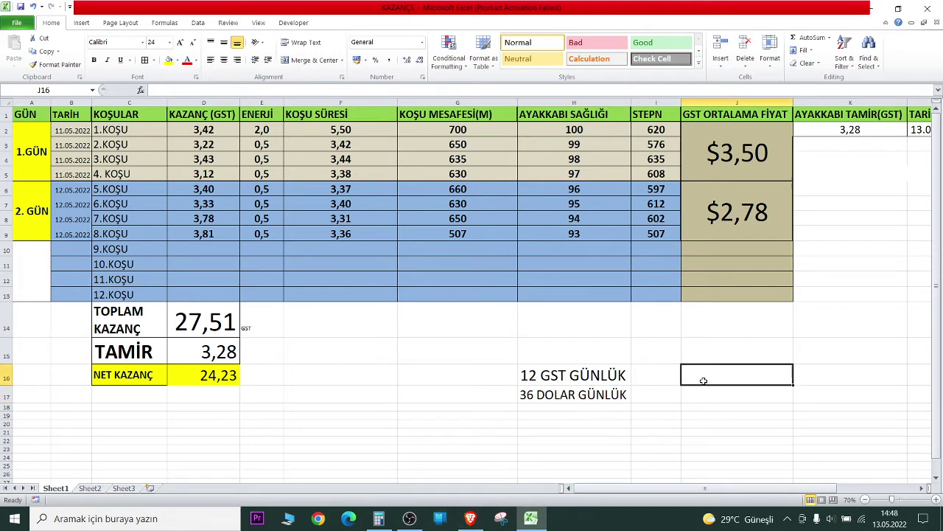
pyautogui.write('MAL')
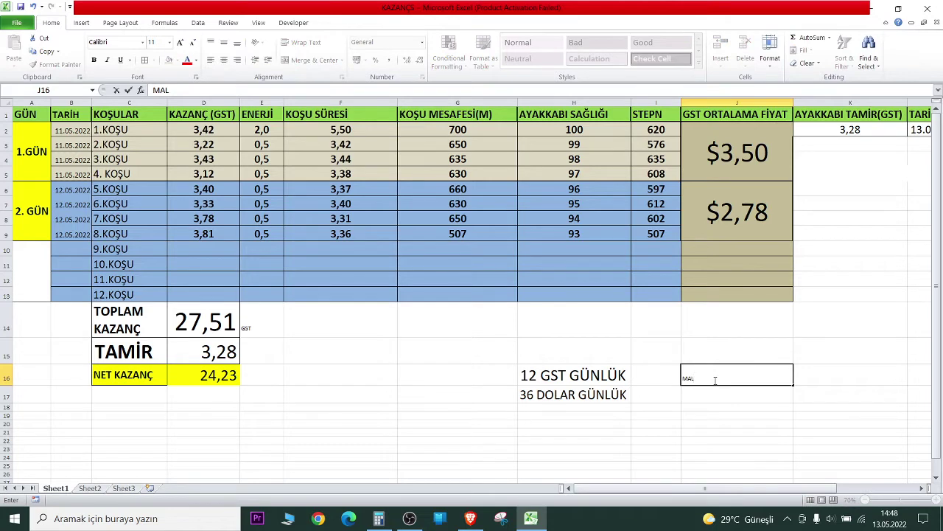
pyautogui.press('BackSpace')
pyautogui.press('BackSpace')
pyautogui.press('BackSpace')
pyautogui.write('T')
pyautogui.hotkey('ctrl', 'Return')
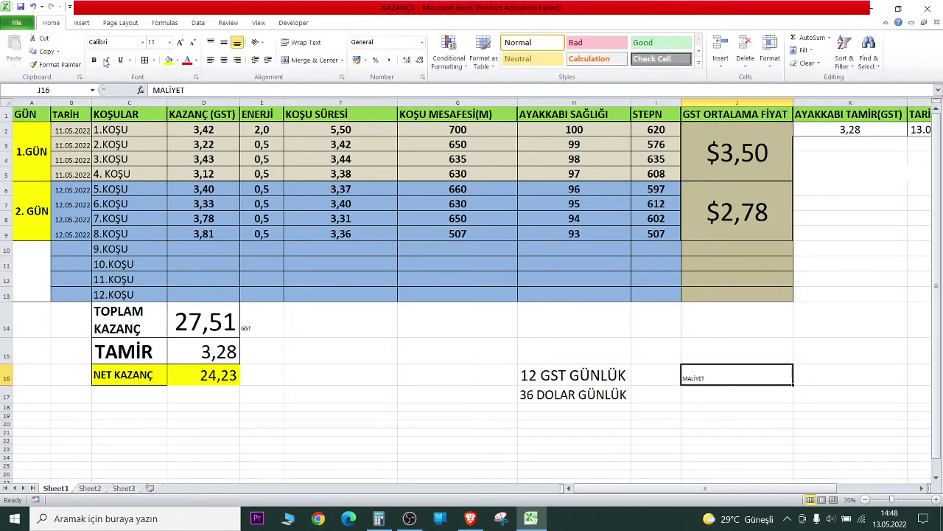
pyautogui.click(168, 41)
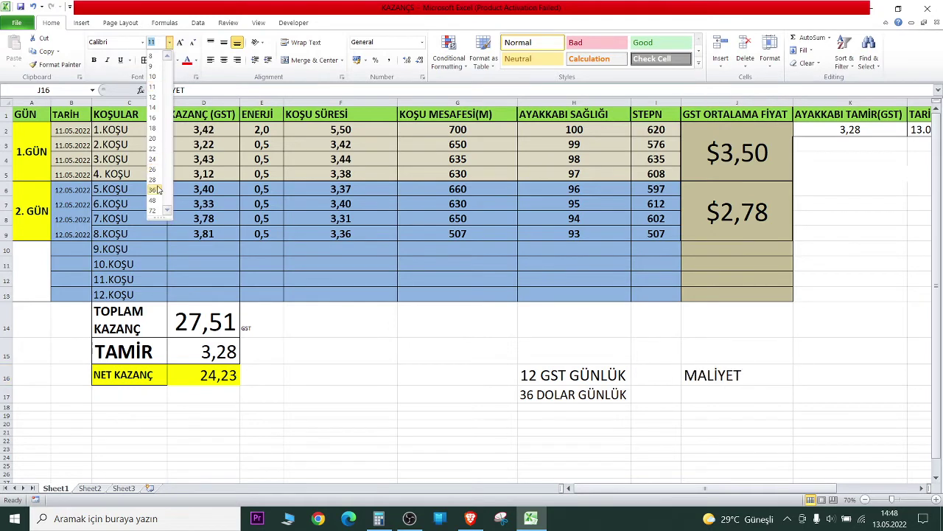
pyautogui.press('Escape')
pyautogui.click(712, 392)
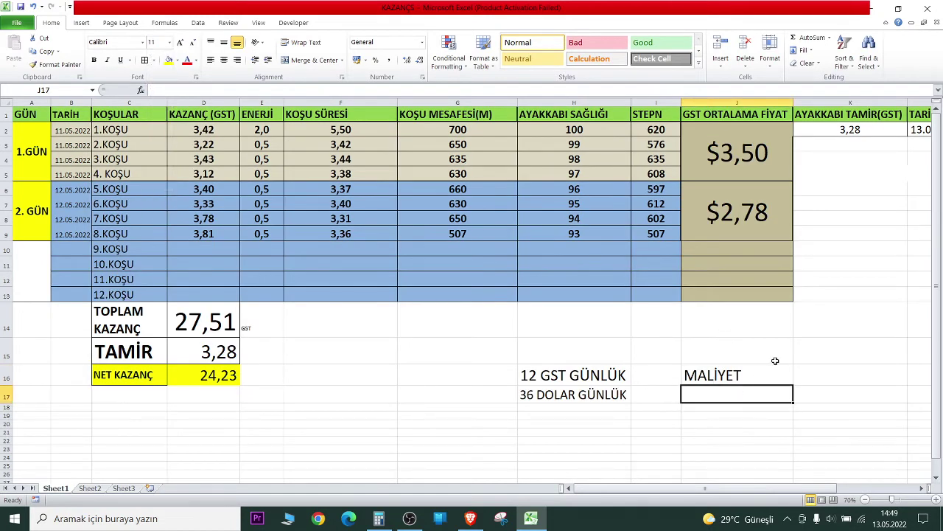
pyautogui.doubleClick(727, 399)
pyautogui.write('15 SOL')
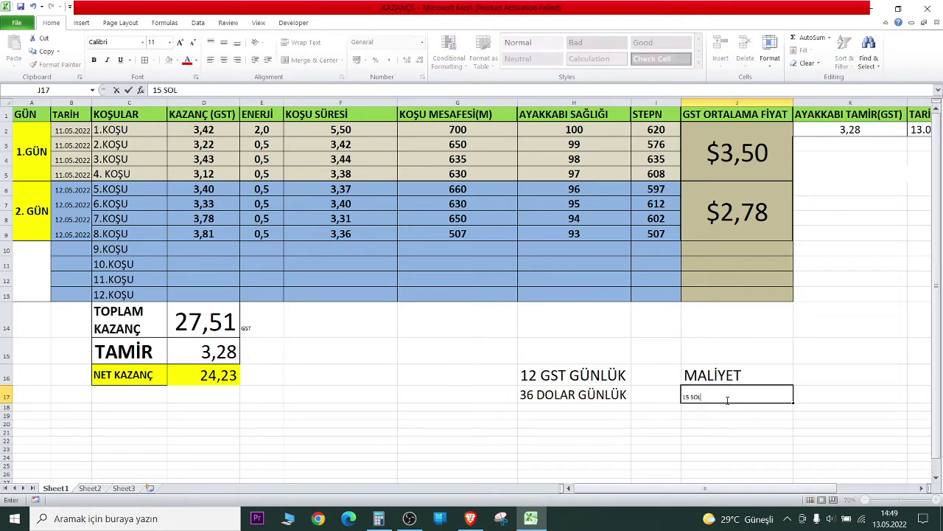
pyautogui.click(727, 400)
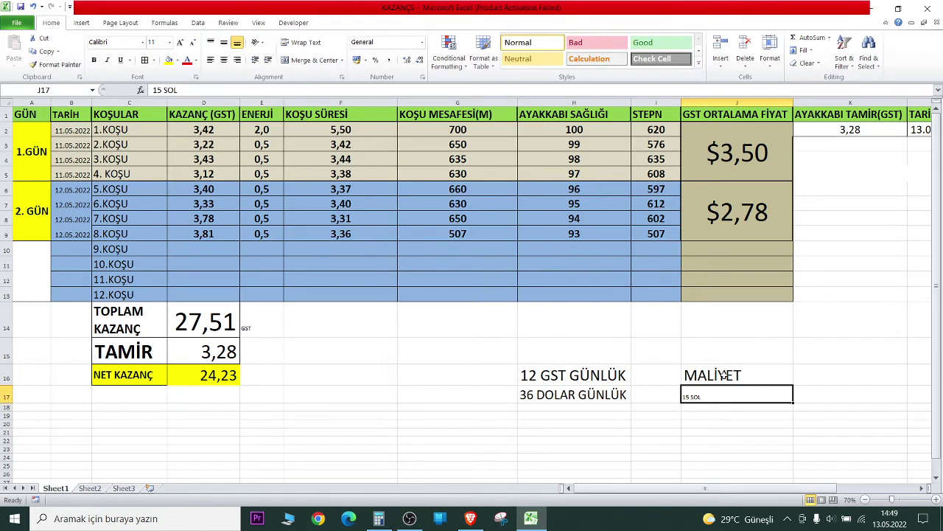
# - Set J16:J27 to font size 24, then flip to the GST chart and back
pyautogui.moveTo(724, 375); pyautogui.dragTo(712, 463)
pyautogui.click(169, 42)
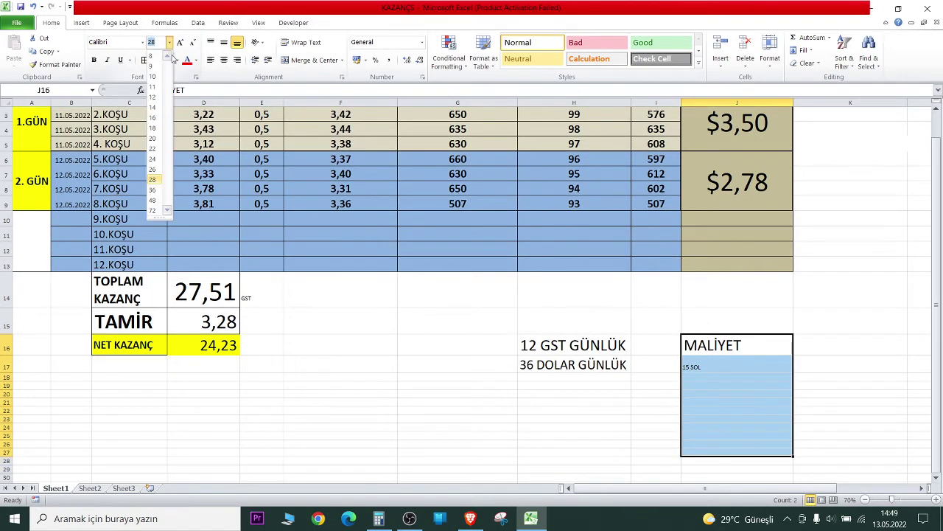
pyautogui.click(153, 159)
pyautogui.click(715, 385)
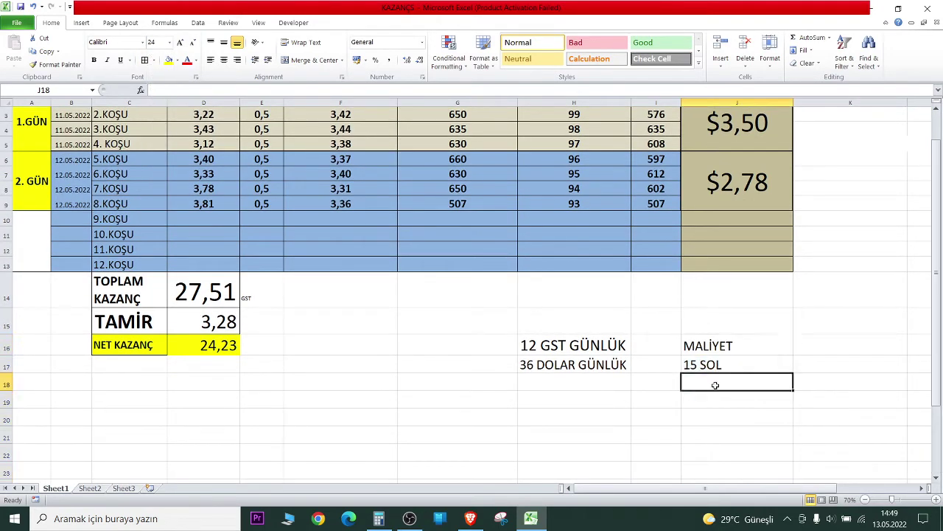
pyautogui.click(470, 519)
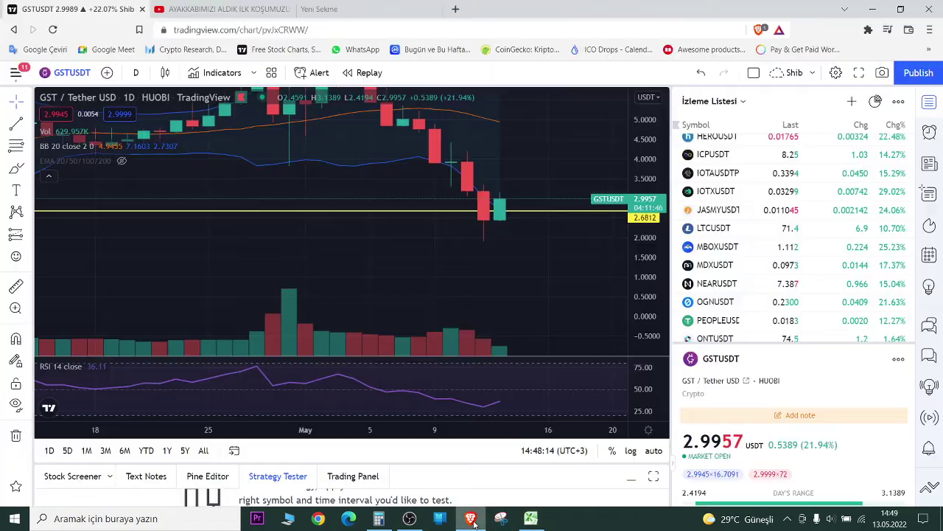
pyautogui.click(530, 518)
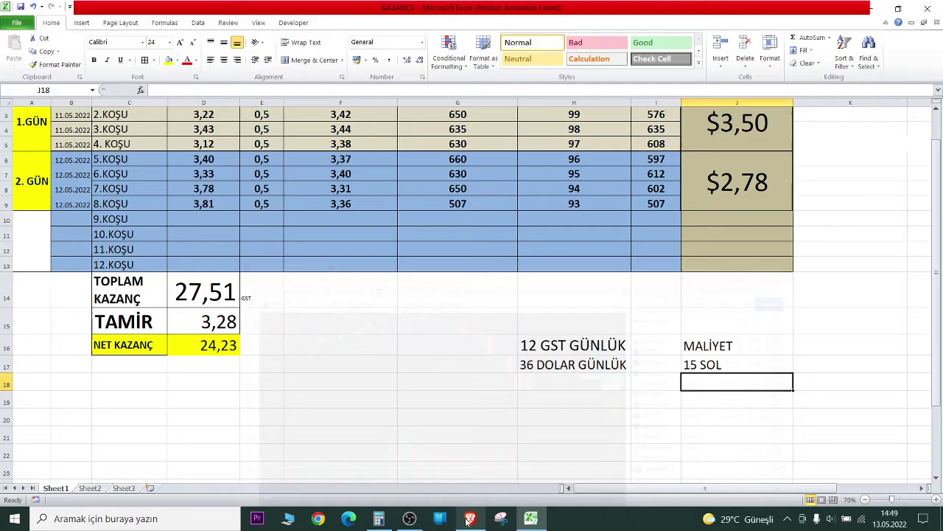
# - Compute the shoe cost 15 × 65 = 975 in Calculator
pyautogui.doubleClick(722, 383)
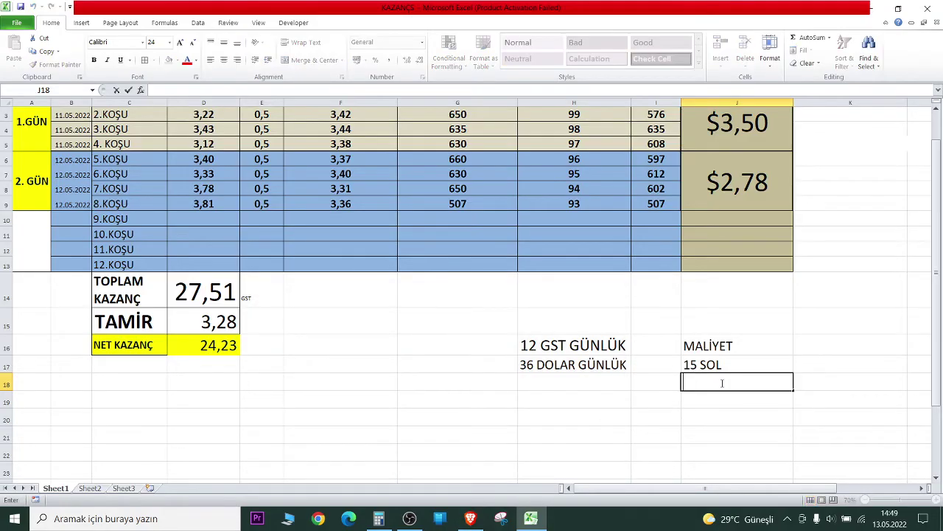
pyautogui.click(378, 518)
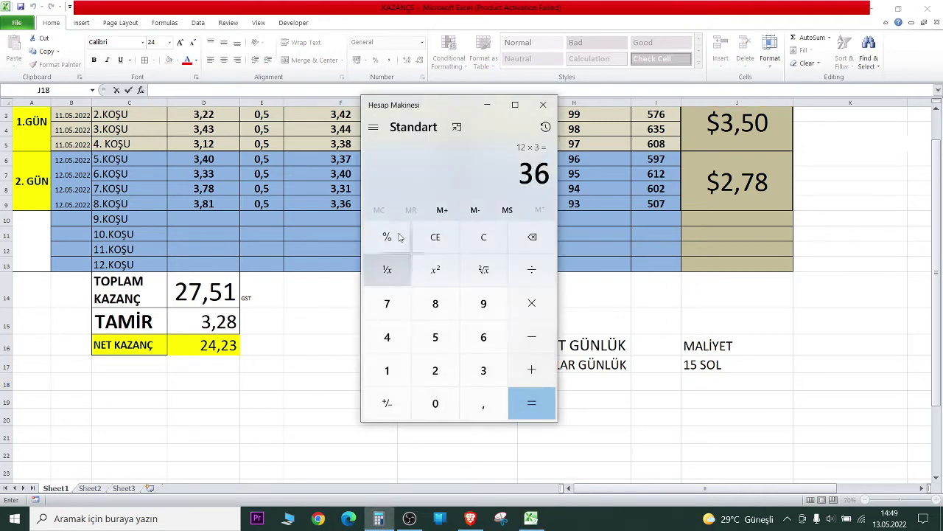
pyautogui.click(435, 237)
pyautogui.click(386, 370)
pyautogui.click(434, 337)
pyautogui.click(531, 303)
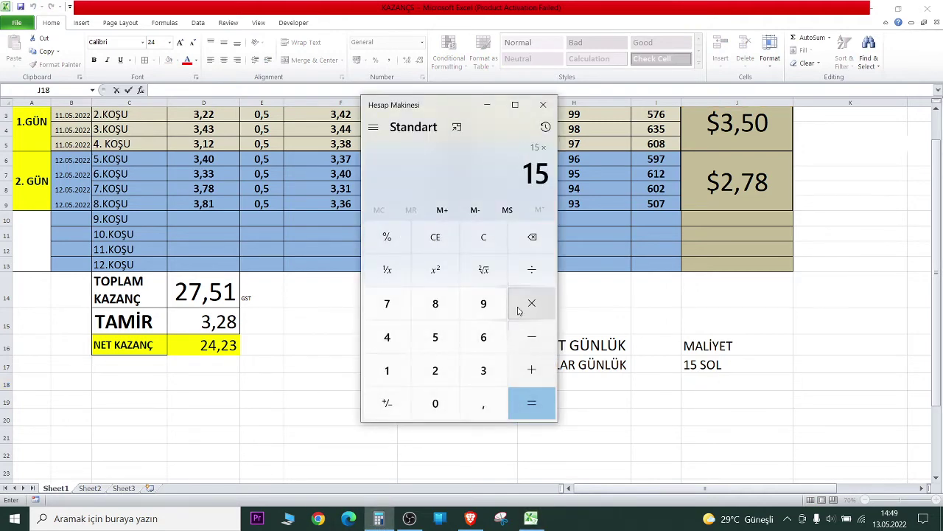
pyautogui.click(484, 337)
pyautogui.click(456, 339)
pyautogui.click(537, 400)
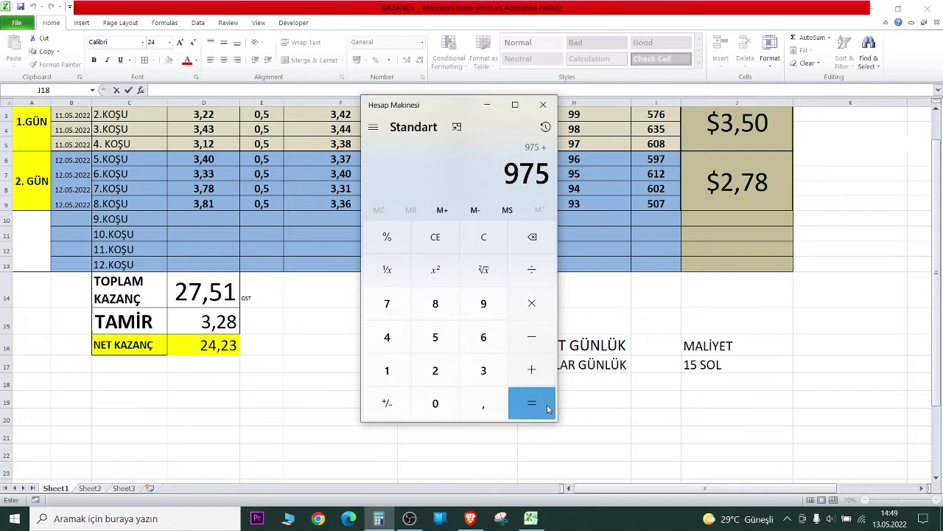
# - Enter '975 DOLAR AYAKKABI MALİYETİ' in cell J18
pyautogui.click(732, 373)
pyautogui.write('975 ')
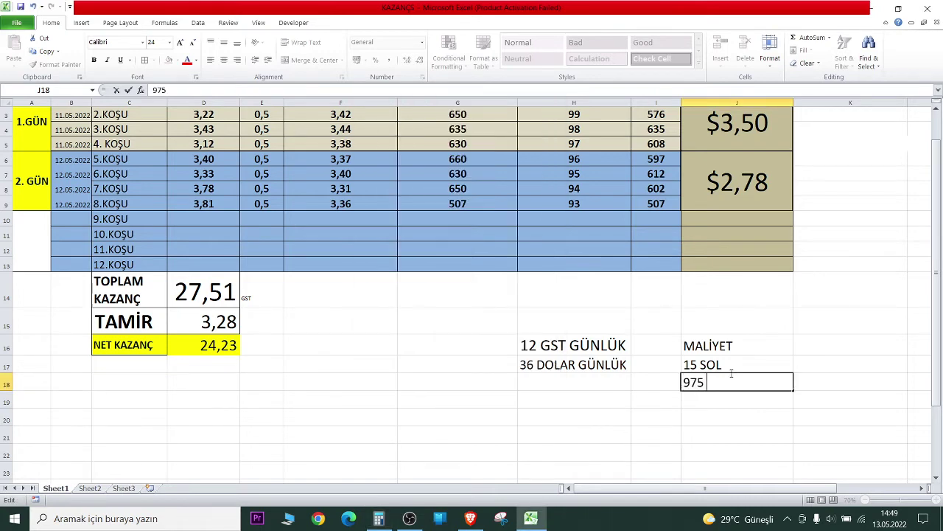
pyautogui.write('DOLAR AYAKKABI')
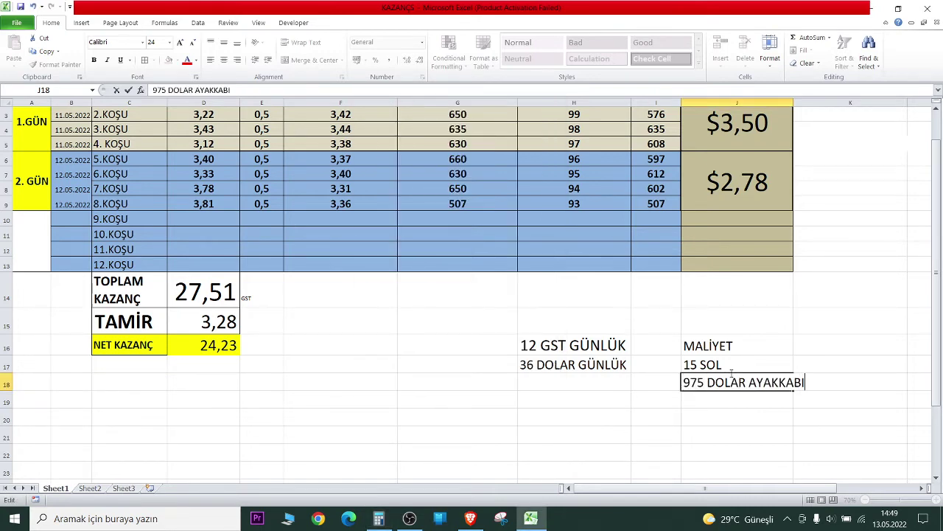
pyautogui.write(' MALİYETİ')
pyautogui.press('Return')
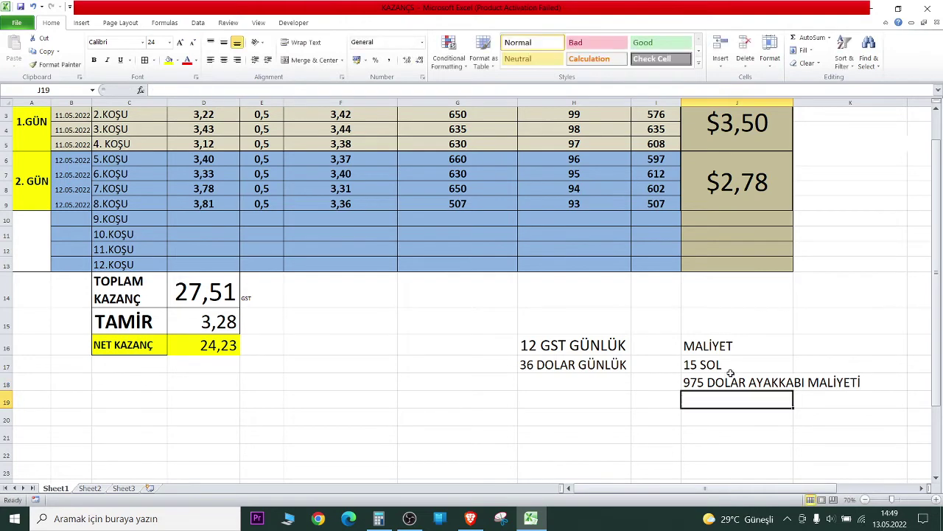
# - Autofit column J and fill the 975 DOLAR shoe-cost cell J18 red
pyautogui.doubleClick(793, 104)
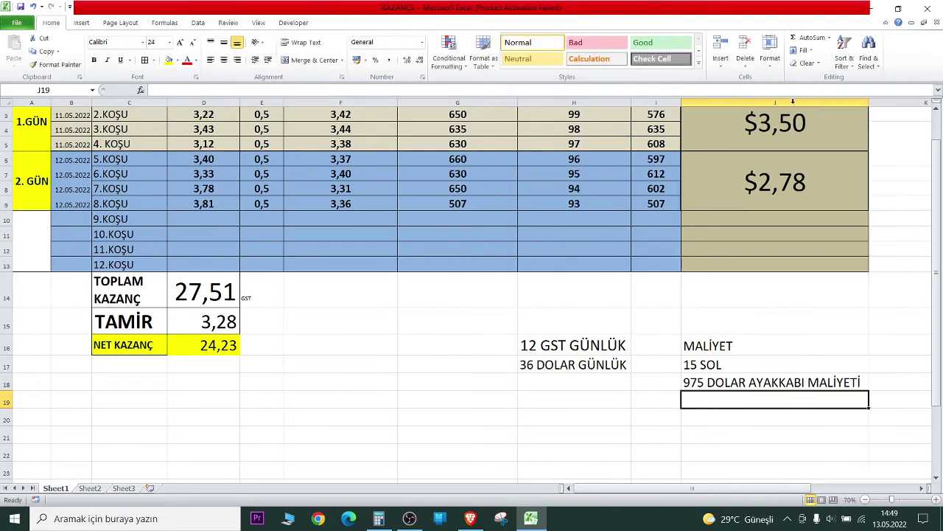
pyautogui.click(720, 383)
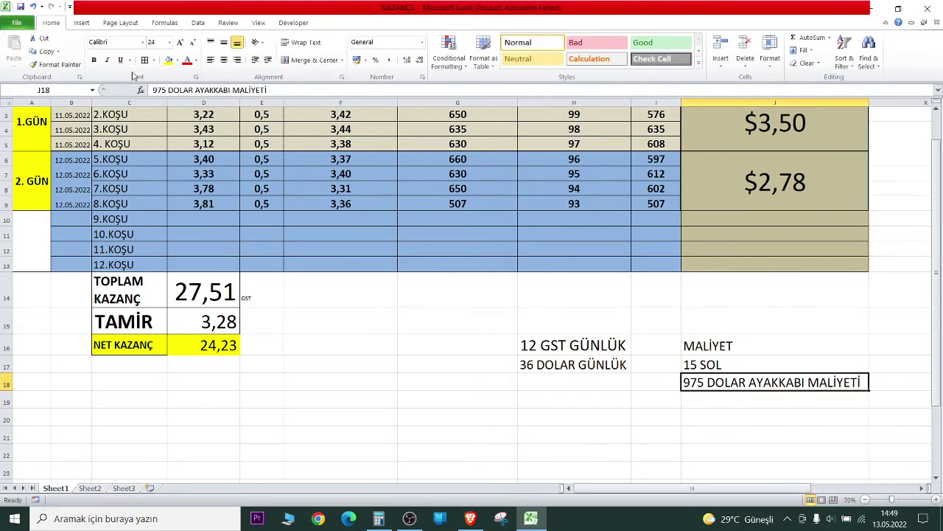
pyautogui.click(177, 60)
pyautogui.click(180, 146)
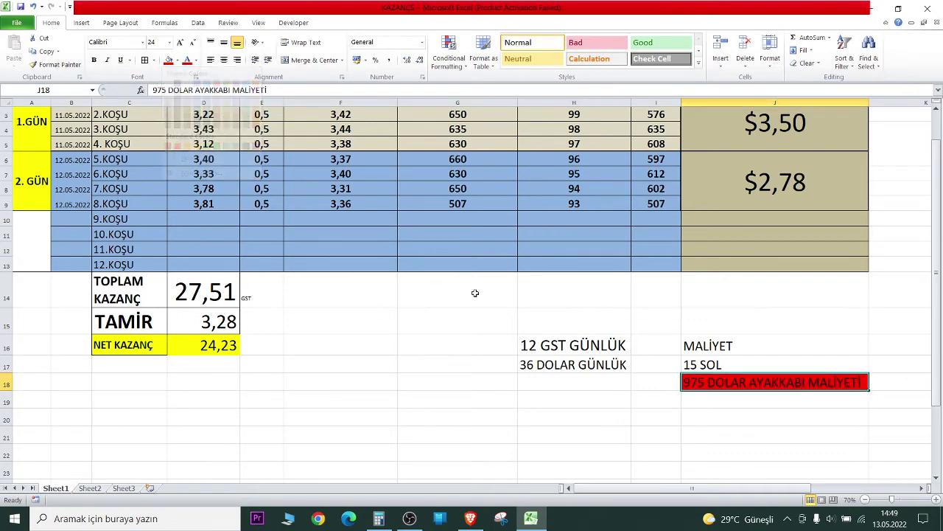
pyautogui.click(674, 387)
pyautogui.click(739, 389)
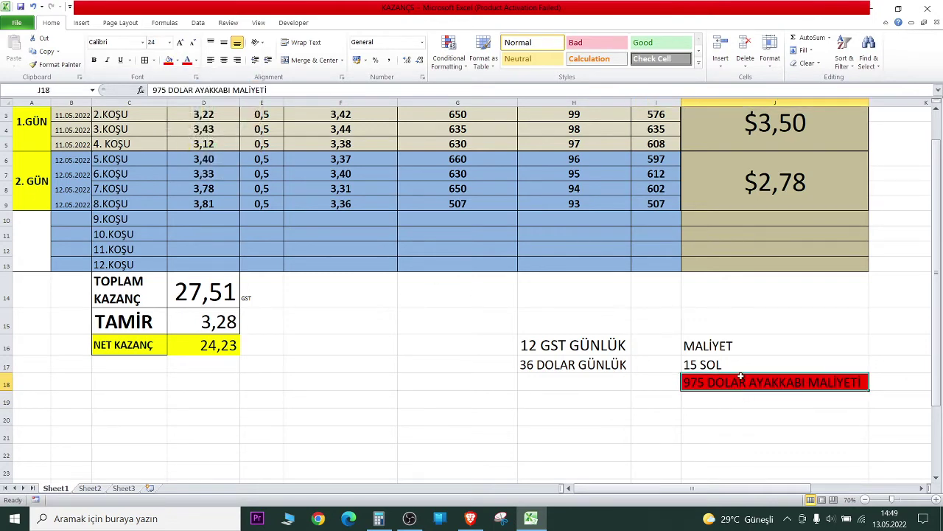
# - Fill the 36 DOLAR GÜNLÜK note in H17 light green
pyautogui.click(215, 353)
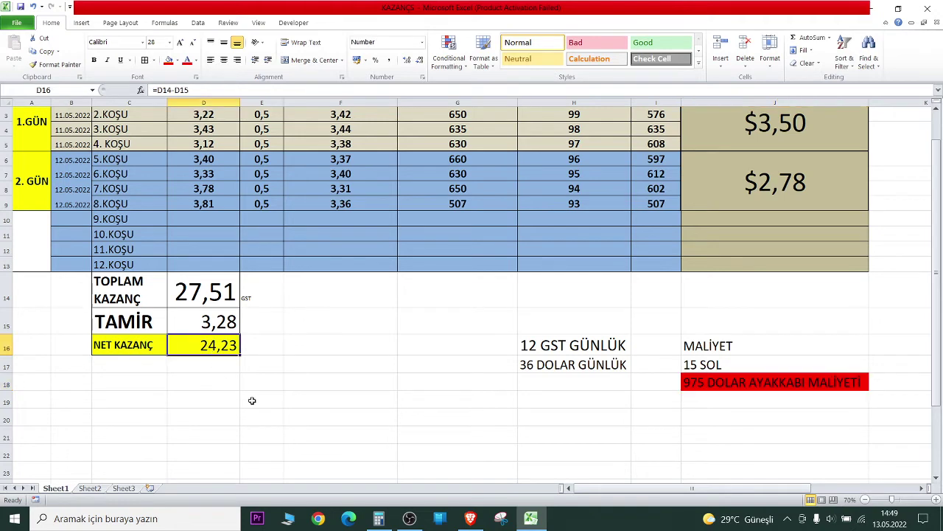
pyautogui.click(557, 364)
pyautogui.moveTo(545, 344); pyautogui.dragTo(541, 367)
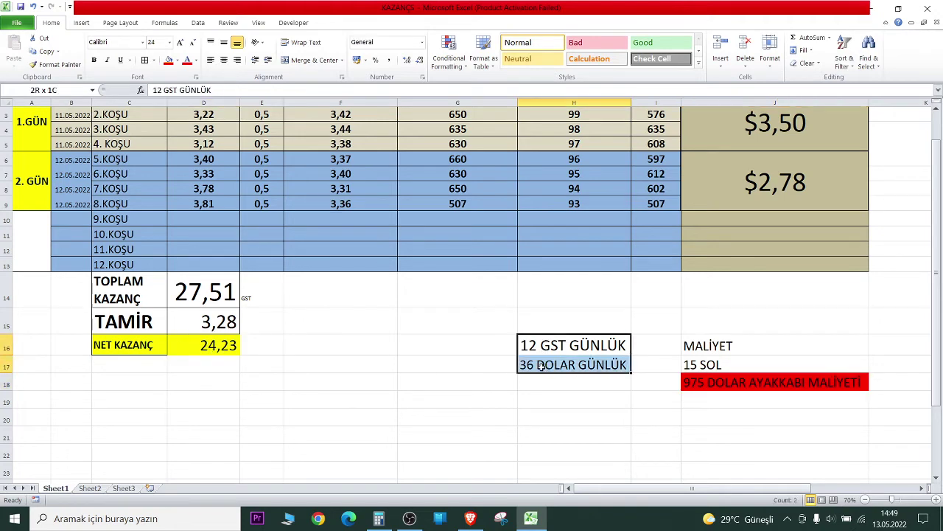
pyautogui.click(573, 364)
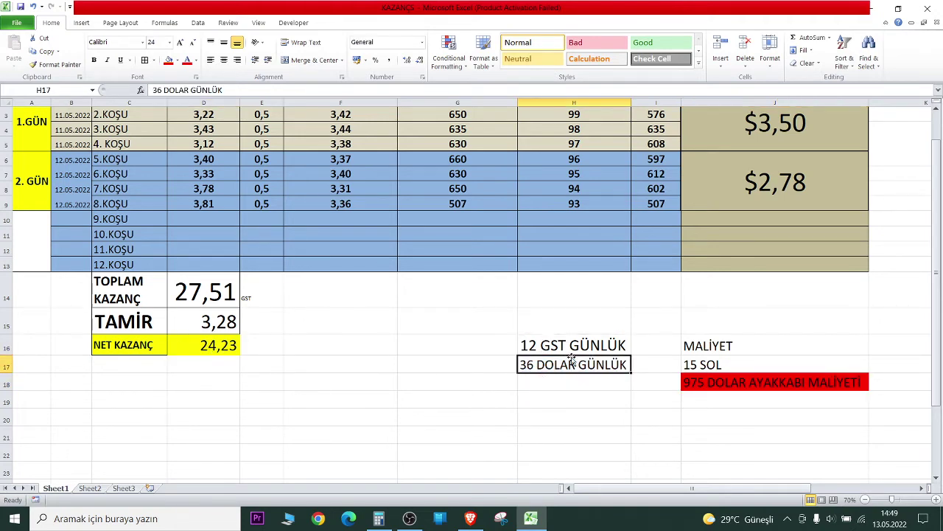
pyautogui.click(177, 59)
pyautogui.click(207, 145)
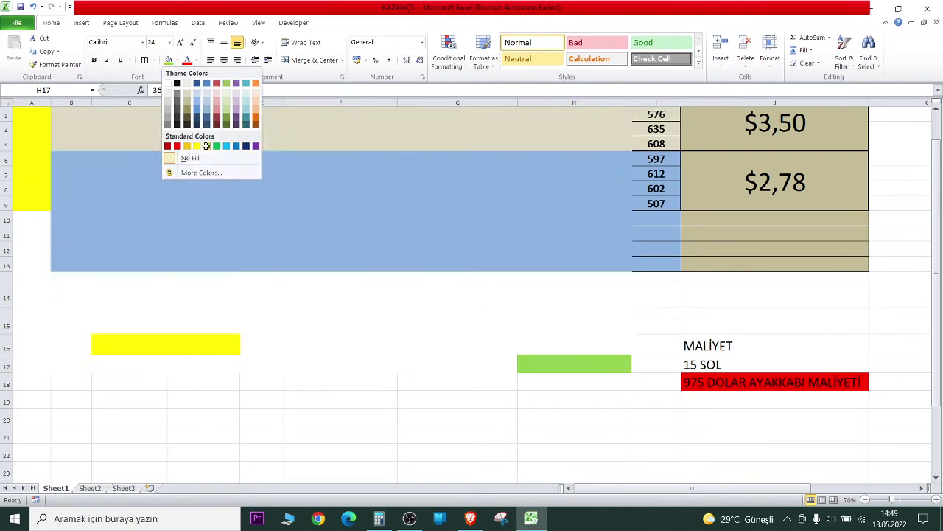
# - Review the daily notes in H16–H18 and the shoe-cost note in J18
pyautogui.click(524, 344)
pyautogui.click(547, 376)
pyautogui.click(547, 364)
pyautogui.click(756, 383)
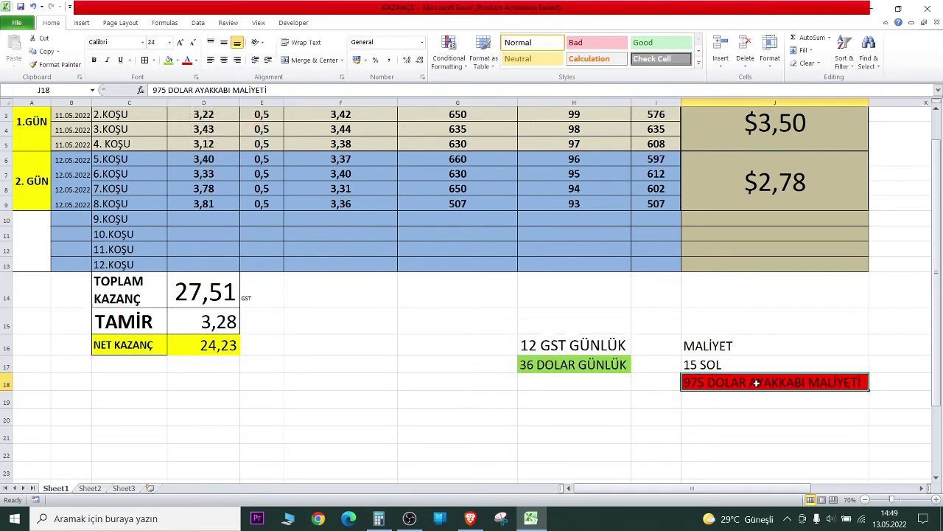
pyautogui.click(754, 395)
pyautogui.click(583, 370)
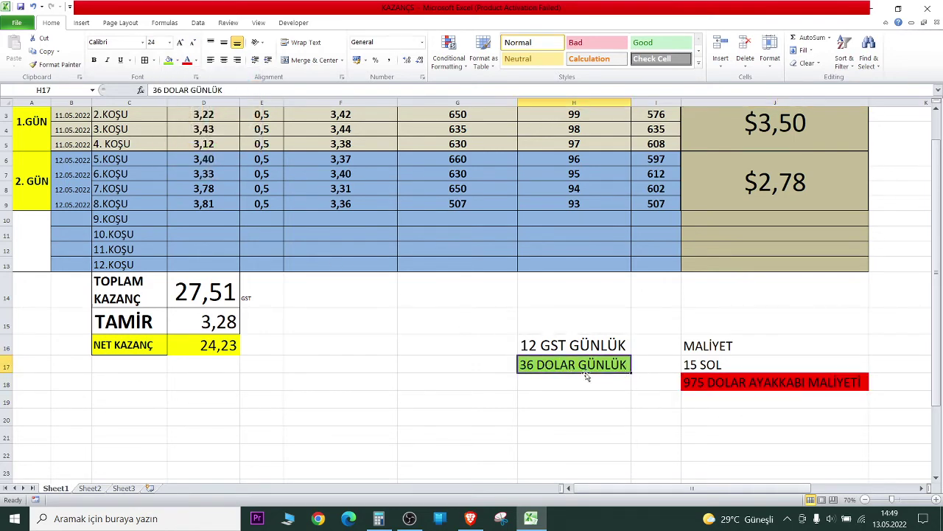
pyautogui.click(757, 395)
pyautogui.click(379, 518)
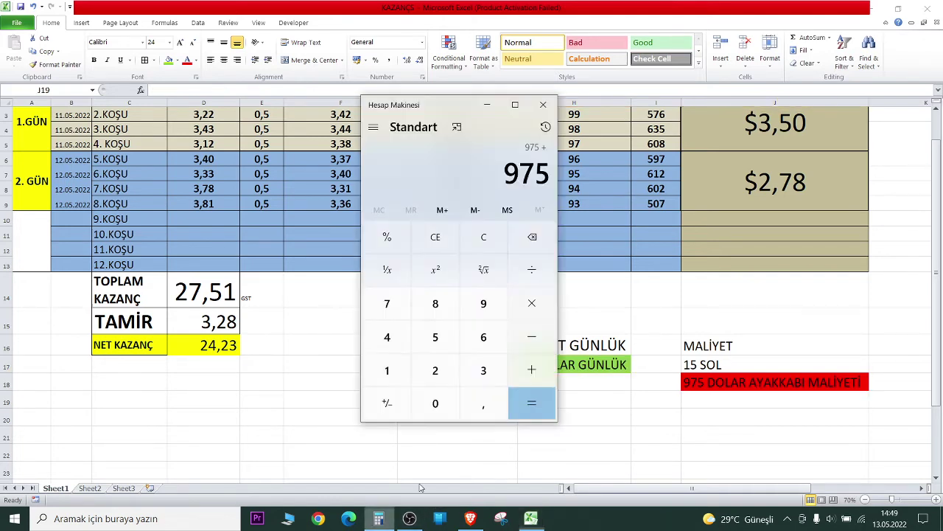
pyautogui.click(483, 303)
pyautogui.click(387, 303)
pyautogui.click(428, 338)
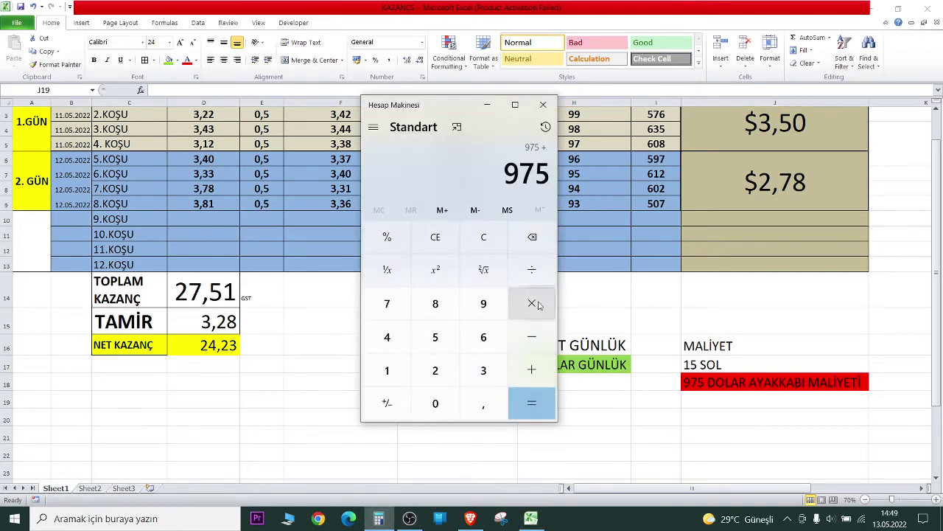
pyautogui.click(534, 271)
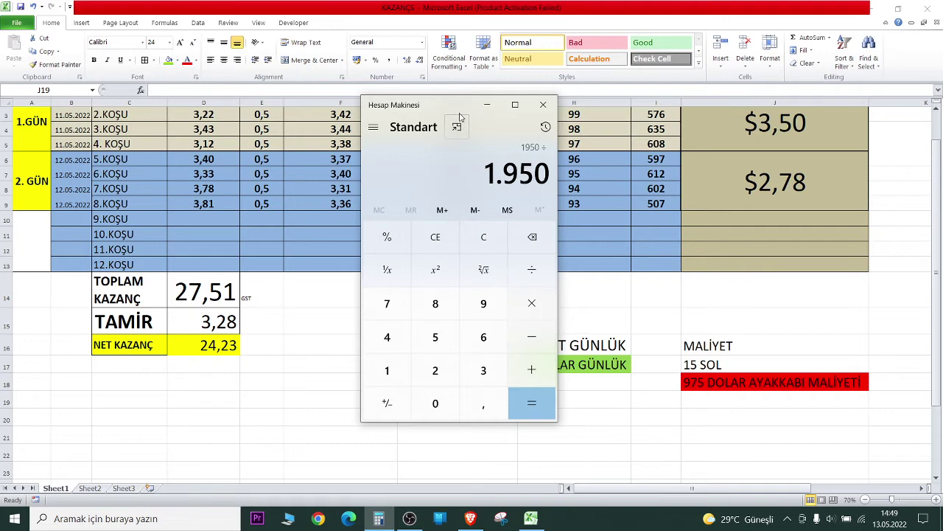
pyautogui.moveTo(459, 120); pyautogui.dragTo(375, 122)
pyautogui.click(398, 375)
pyautogui.click(398, 338)
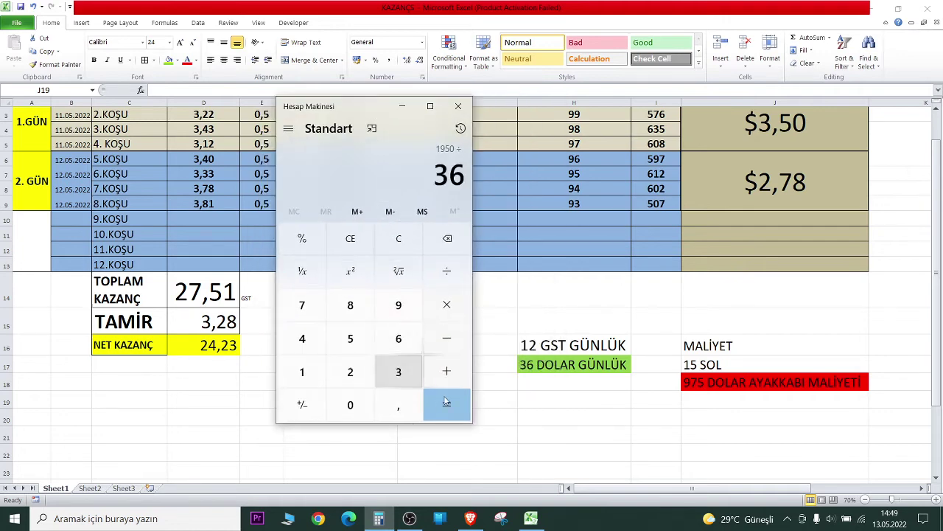
pyautogui.click(446, 405)
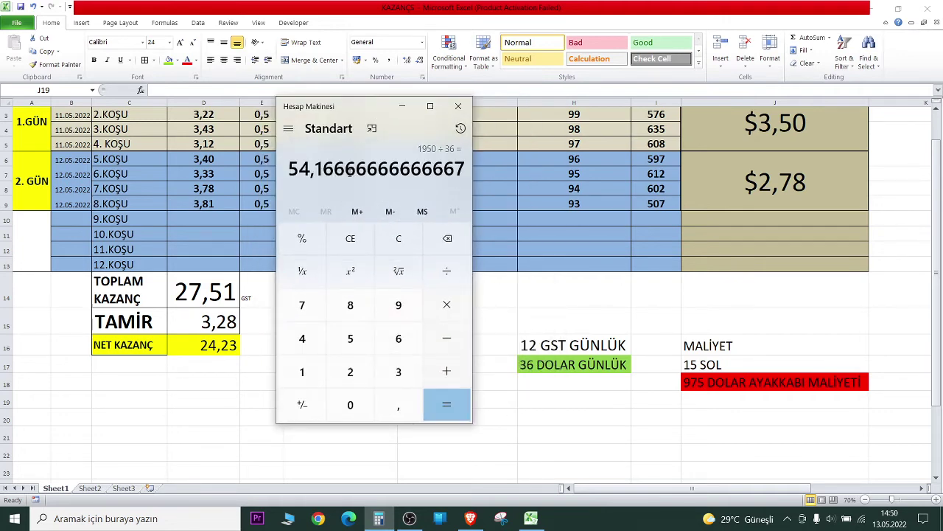
pyautogui.moveTo(350, 171); pyautogui.dragTo(310, 168)
pyautogui.click(311, 163)
# - Compute 975 ÷ 36 = 27,0833 and check the J18 and H17 notes
pyautogui.click(457, 107)
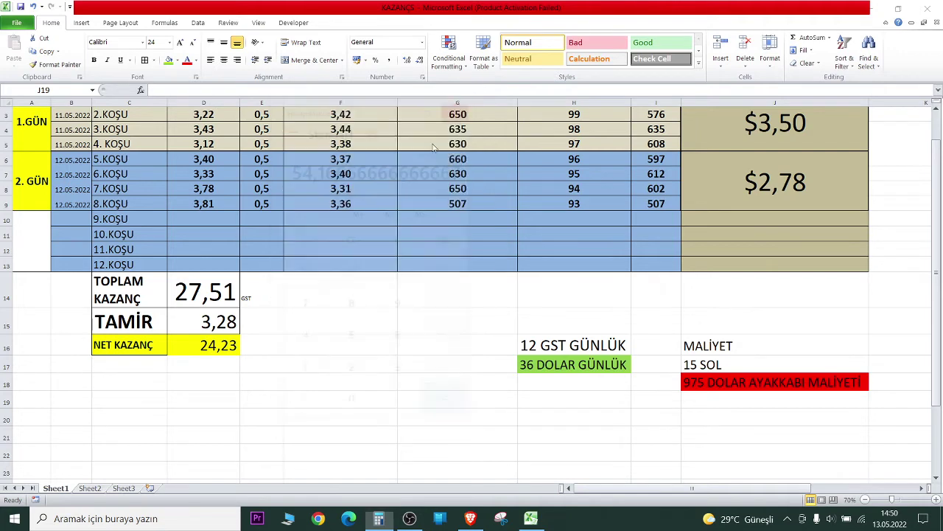
pyautogui.click(378, 518)
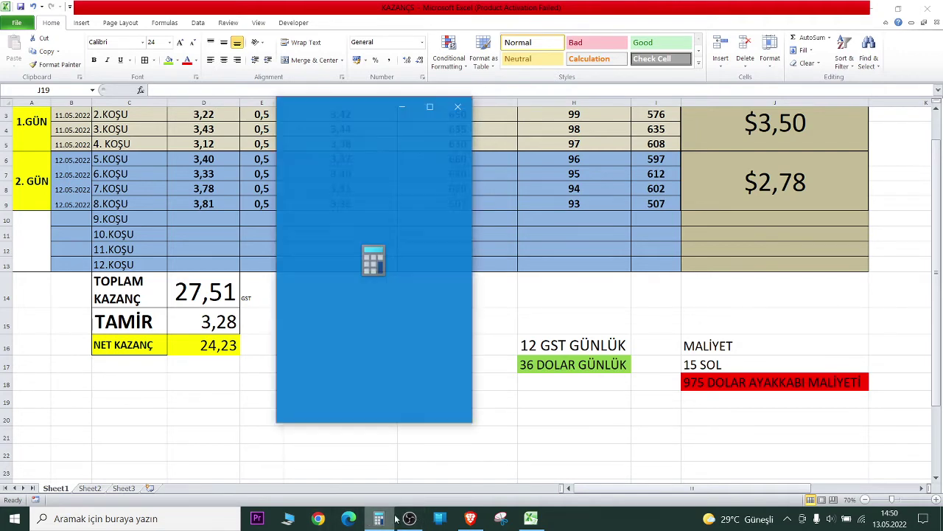
pyautogui.click(398, 304)
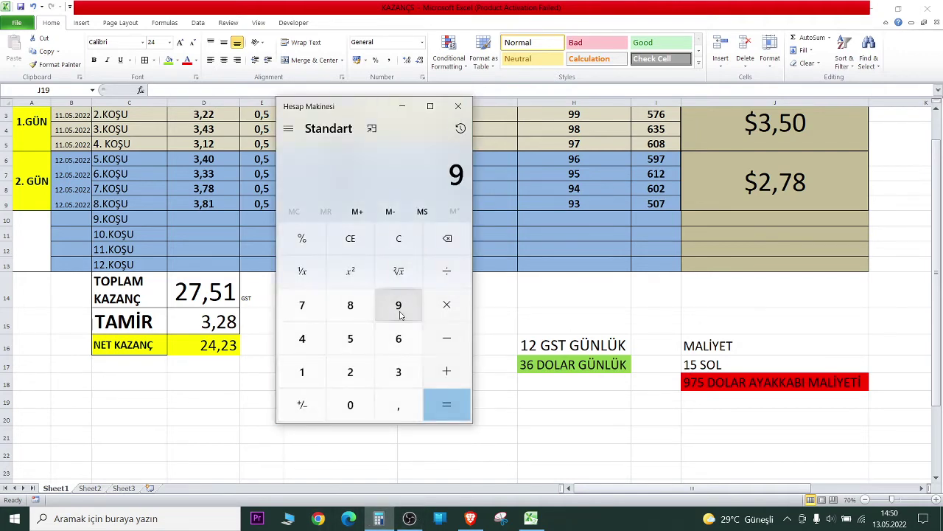
pyautogui.click(301, 304)
pyautogui.click(350, 338)
pyautogui.click(447, 271)
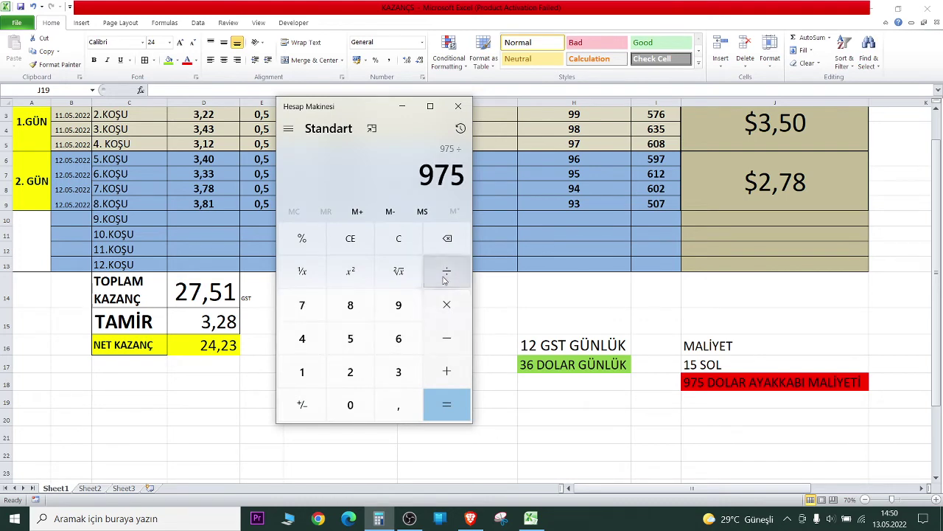
pyautogui.click(398, 371)
pyautogui.click(412, 339)
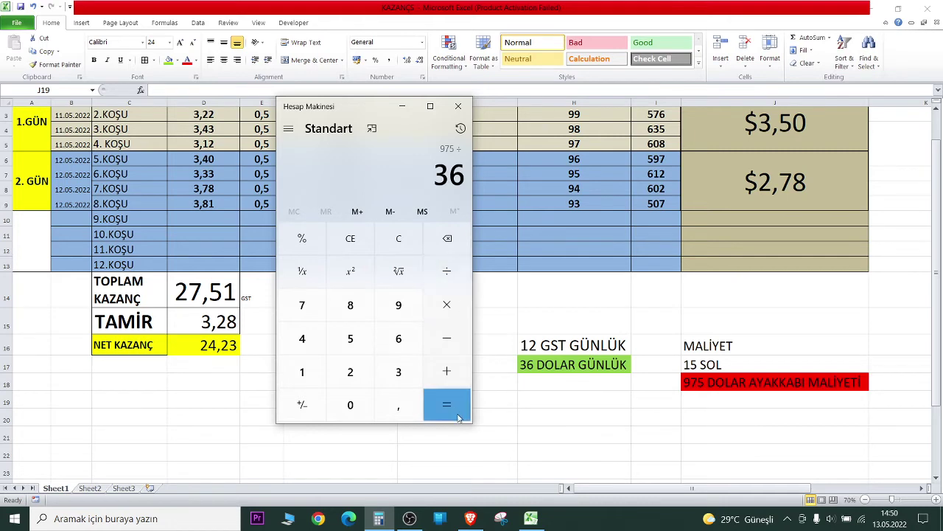
pyautogui.click(448, 405)
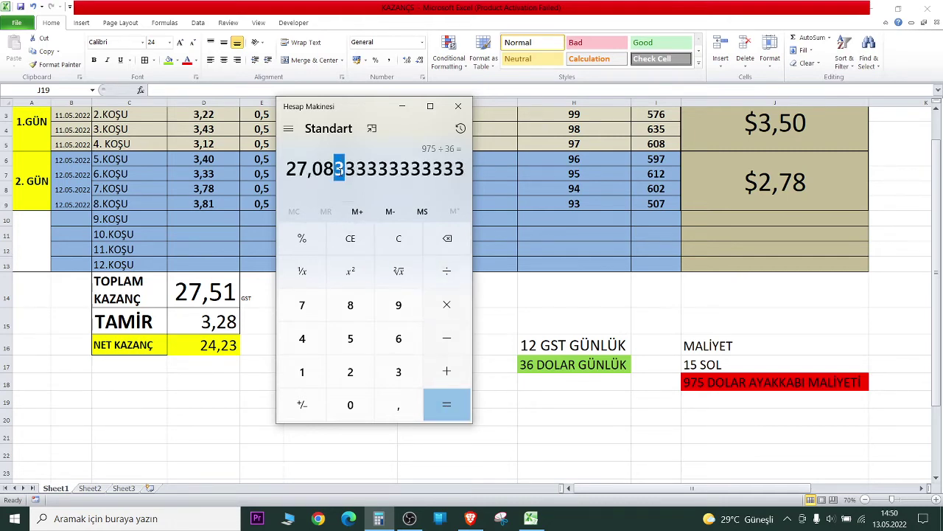
pyautogui.click(729, 388)
pyautogui.click(730, 384)
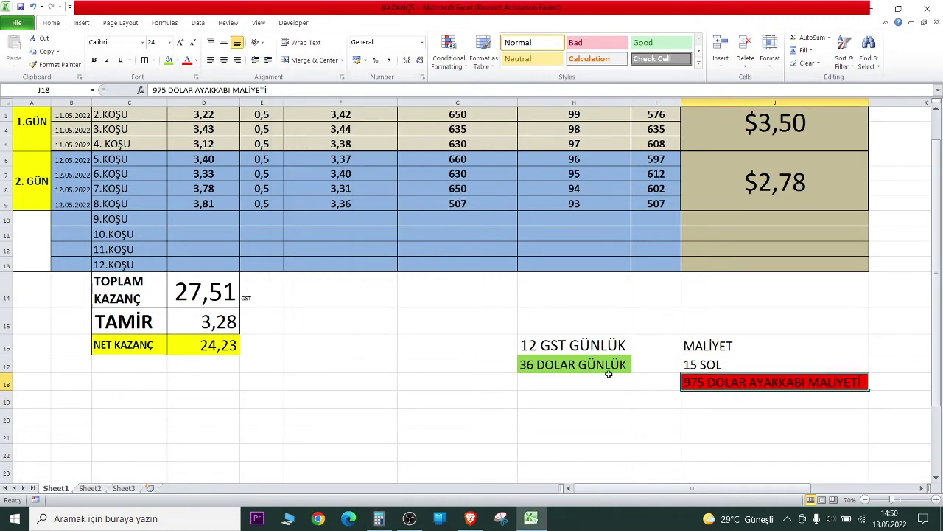
pyautogui.click(552, 364)
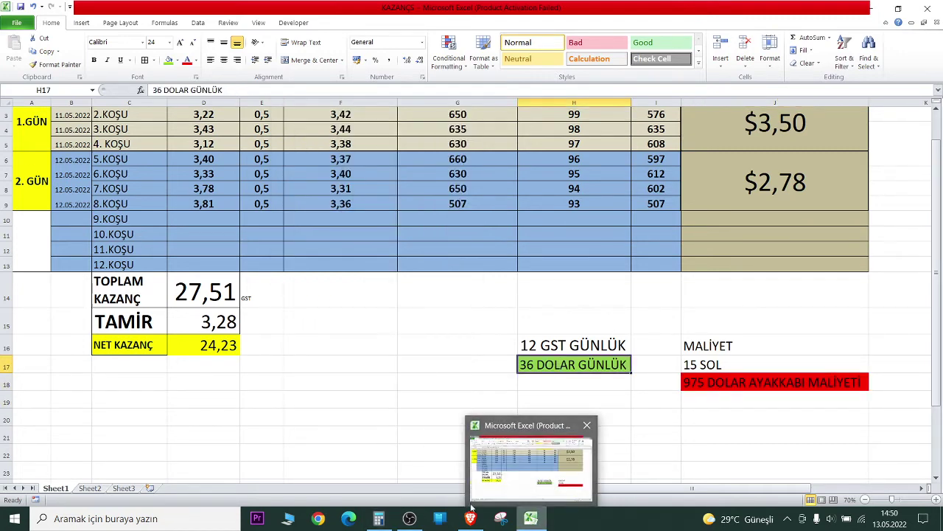
# - Compute 36 × 30 = 1.080 in Calculator and return to Excel
pyautogui.click(379, 519)
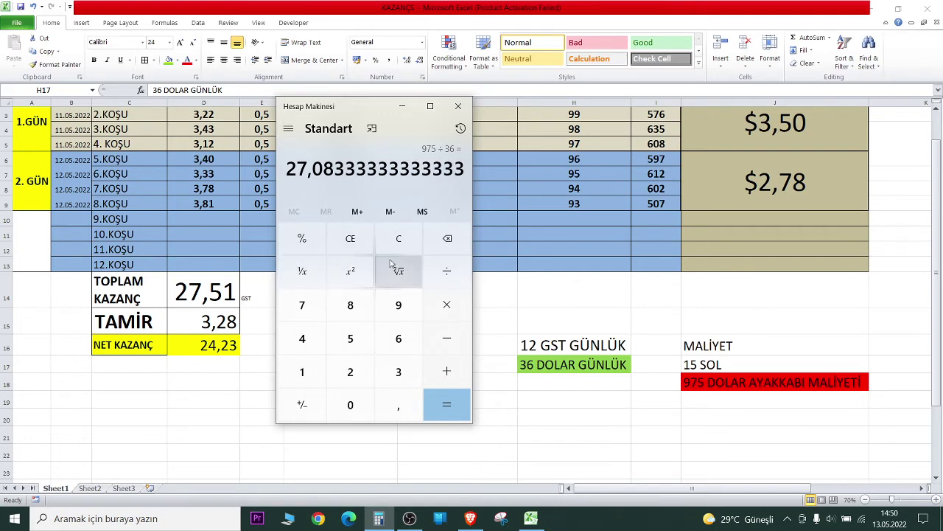
pyautogui.click(398, 238)
pyautogui.click(398, 372)
pyautogui.click(398, 338)
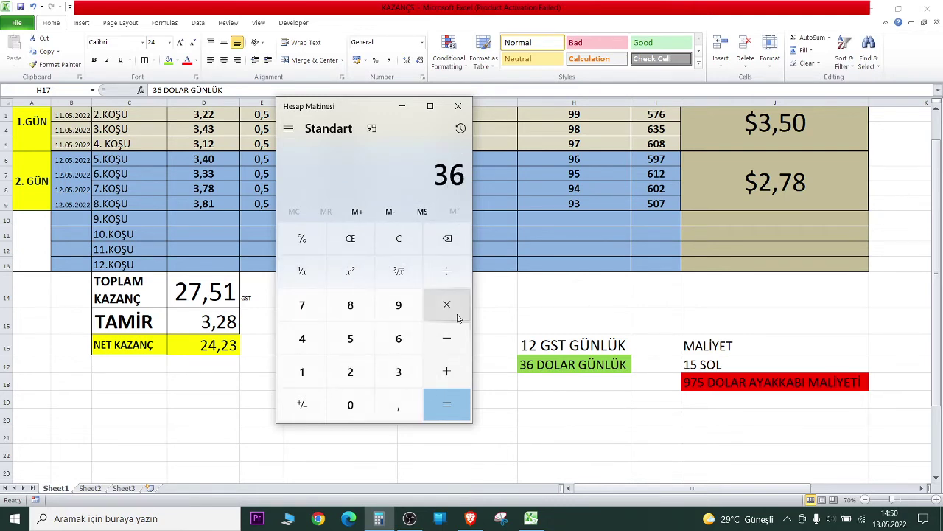
pyautogui.click(447, 304)
pyautogui.click(398, 372)
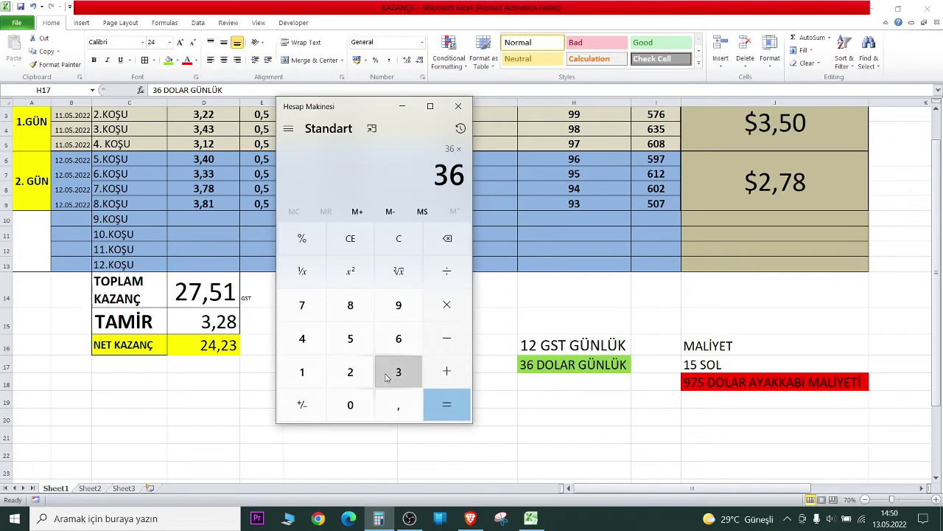
pyautogui.click(350, 405)
pyautogui.click(447, 405)
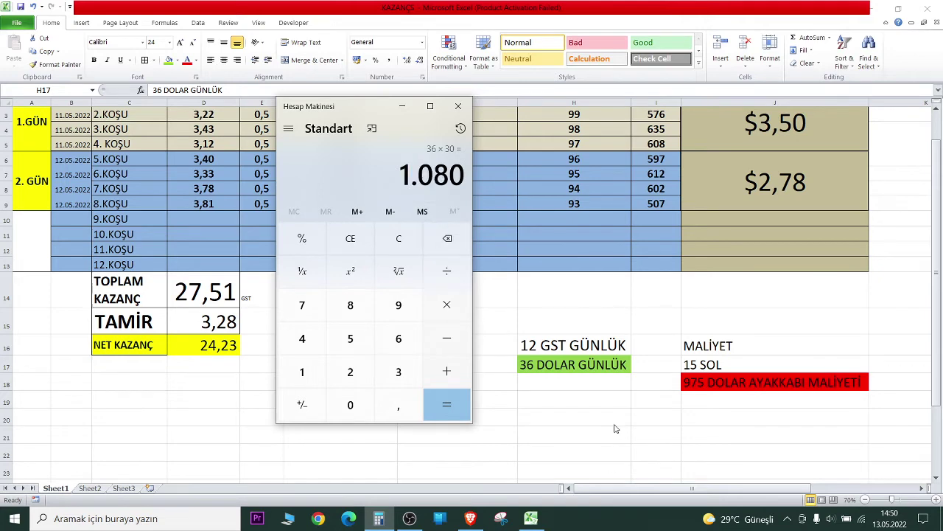
pyautogui.hotkey('alt', 'Tab')
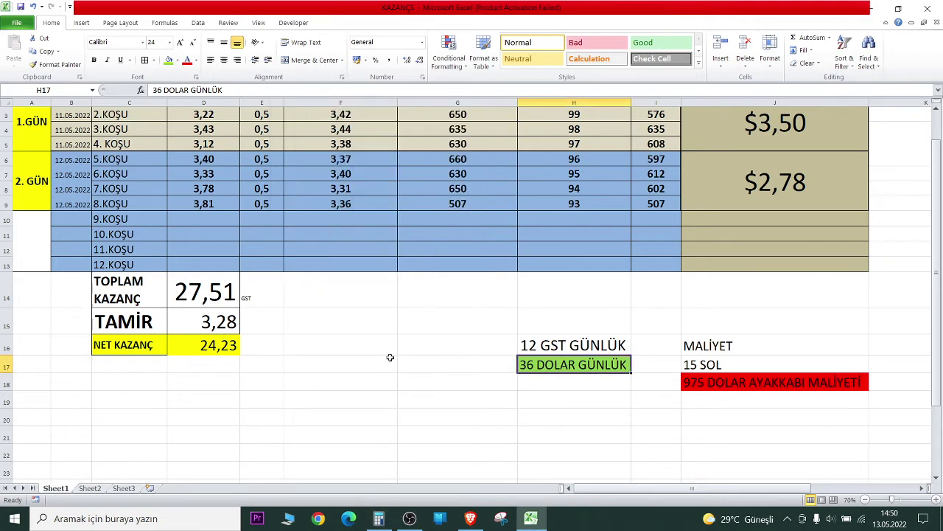
# - Delete the yellow 2.6812 horizontal line from the GSTUSDT chart and stretch the price scale
pyautogui.click(467, 519)
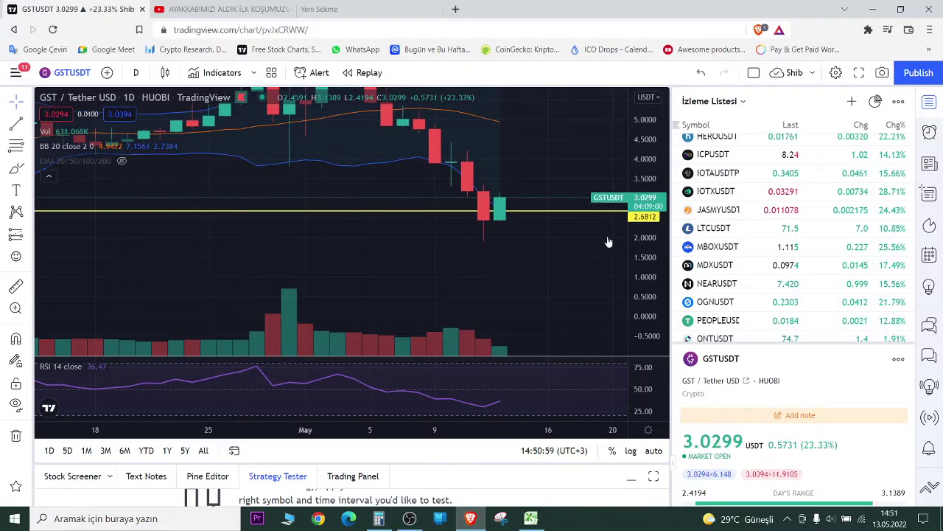
pyautogui.scroll(-2, 582, 302)
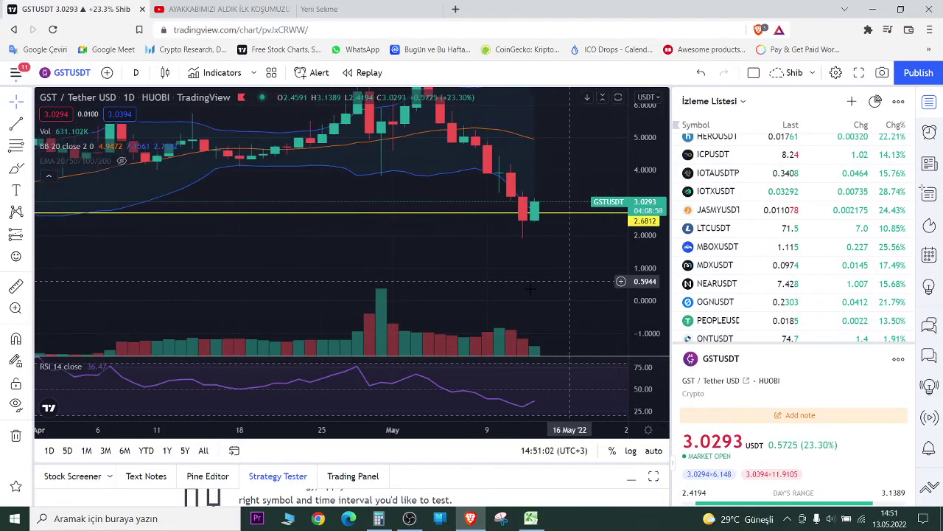
pyautogui.scroll(-2, 553, 295)
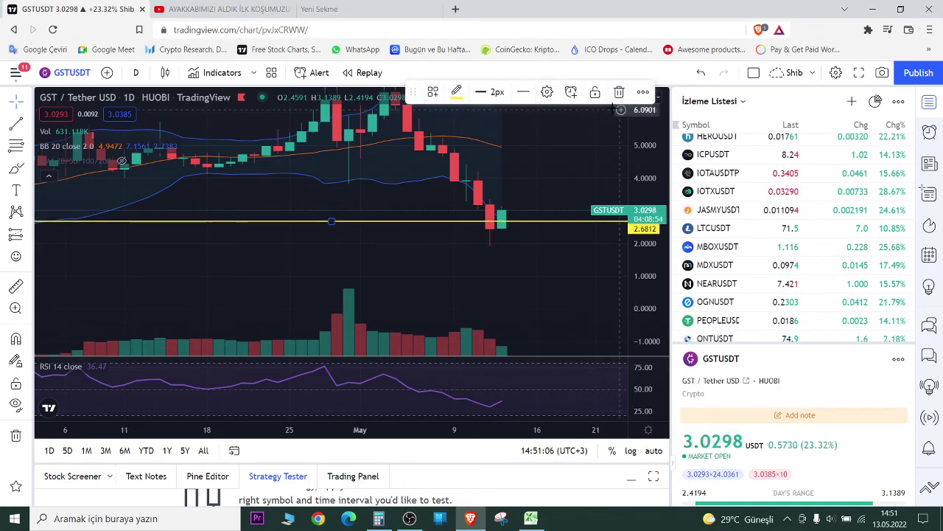
pyautogui.press('Delete')
pyautogui.moveTo(640, 298)
pyautogui.mouseDown()
pyautogui.moveTo(640, 250)
pyautogui.moveTo(637, 288)
pyautogui.mouseUp()
pyautogui.rightClick(638, 283)
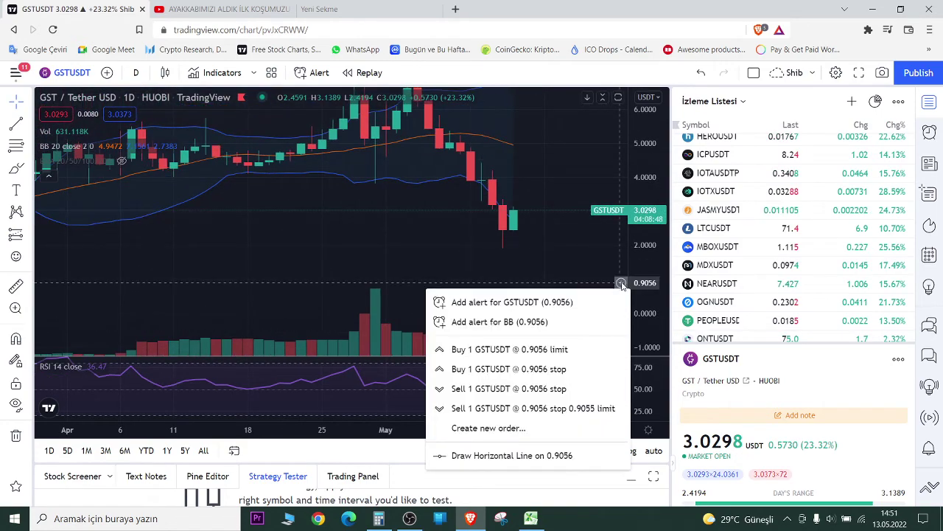
pyautogui.press('Escape')
pyautogui.click(530, 519)
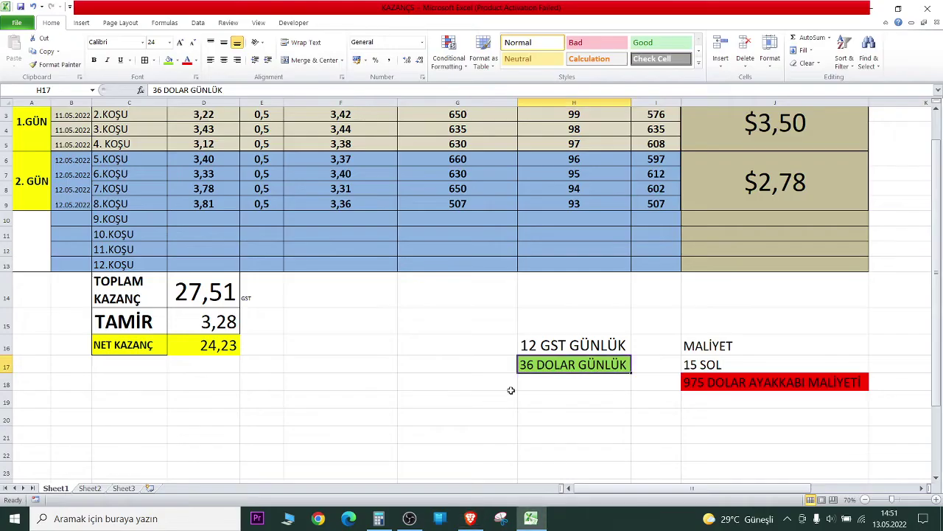
# - Enter the 12 DOLAR note in H18 below the daily earnings notes
pyautogui.click(554, 346)
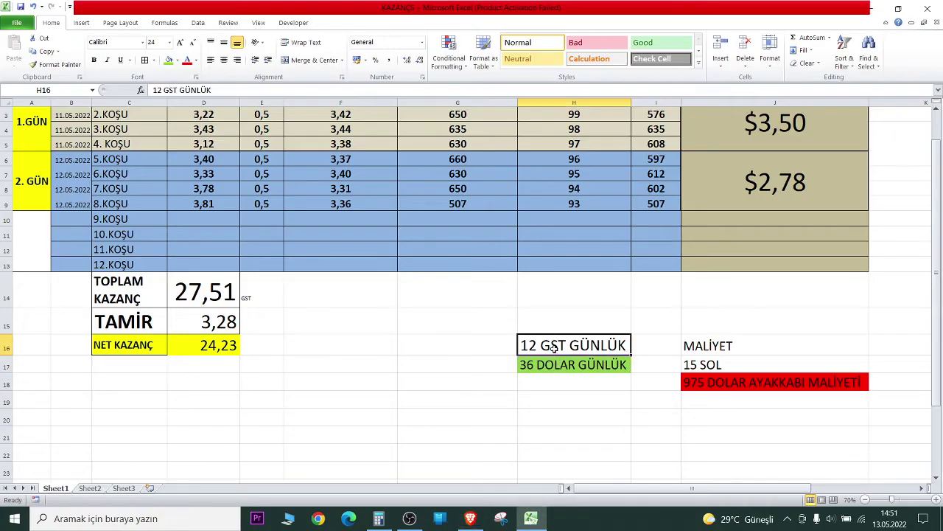
pyautogui.click(546, 384)
pyautogui.write('12 D')
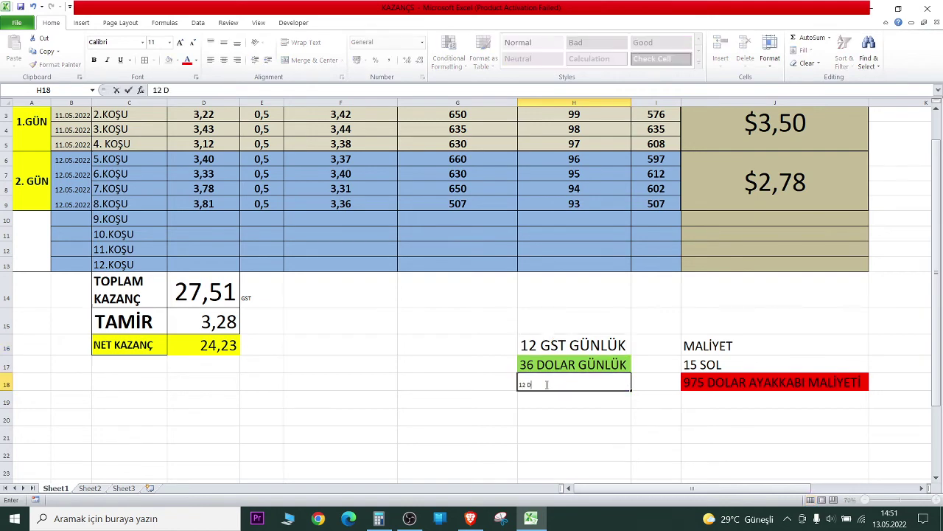
pyautogui.write('R')
pyautogui.press('Return')
pyautogui.click(546, 384)
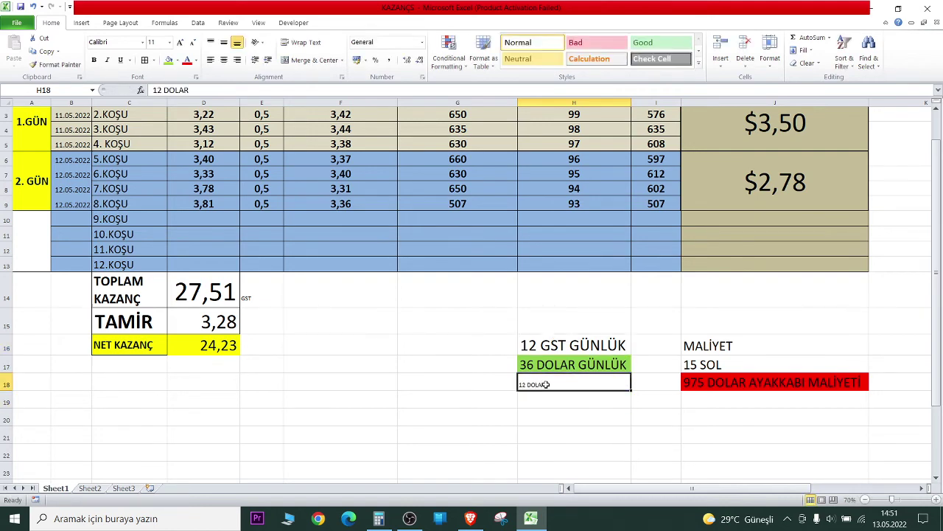
pyautogui.click(738, 376)
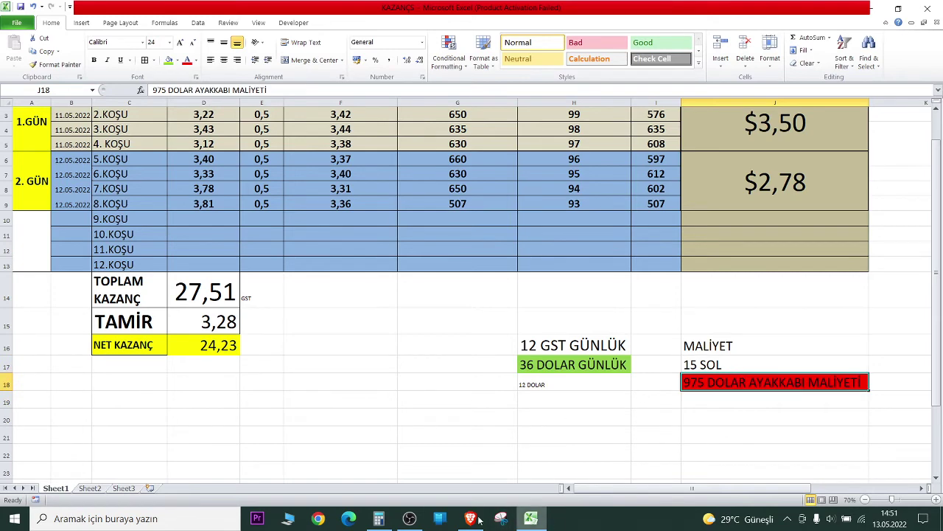
# - Compute 975 ÷ 12 = 81,25 days to recover the shoe cost
pyautogui.click(383, 520)
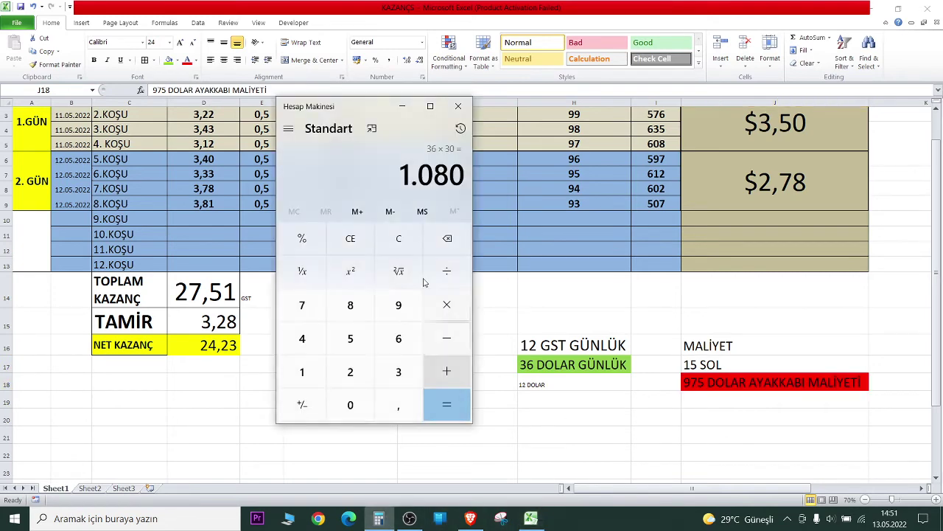
pyautogui.click(362, 238)
pyautogui.click(399, 305)
pyautogui.click(302, 305)
pyautogui.click(350, 339)
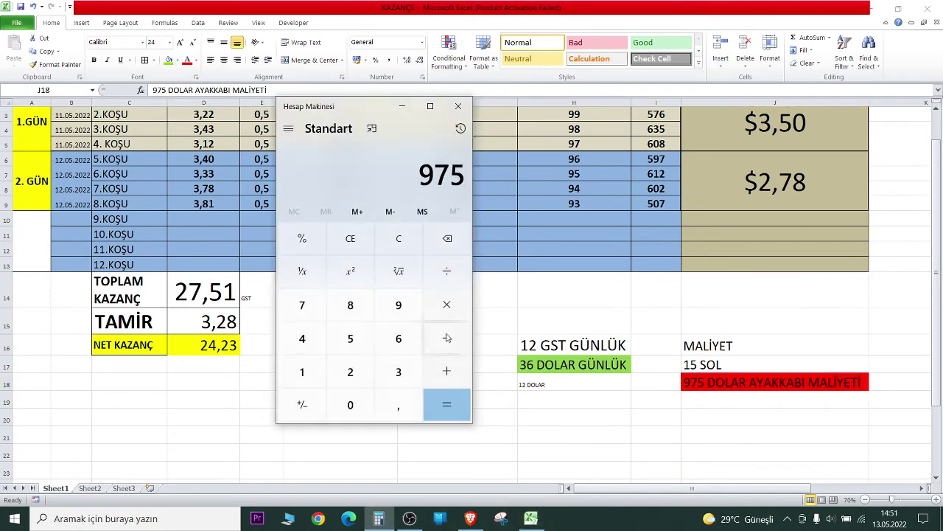
pyautogui.click(446, 271)
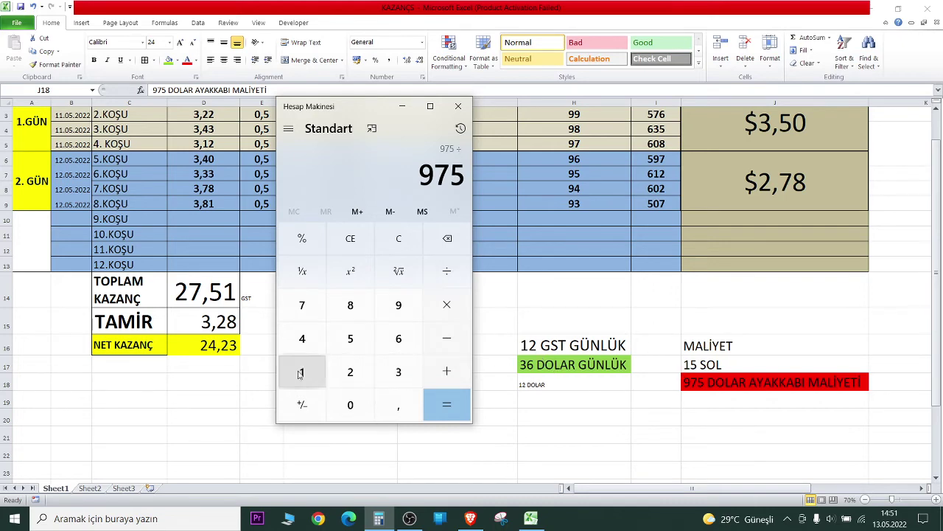
pyautogui.click(301, 371)
pyautogui.click(350, 372)
pyautogui.click(446, 404)
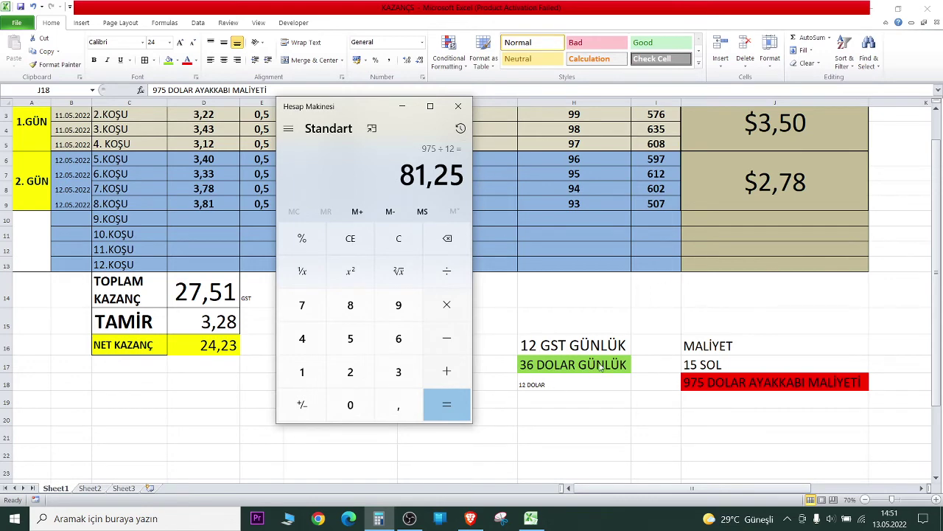
pyautogui.click(475, 521)
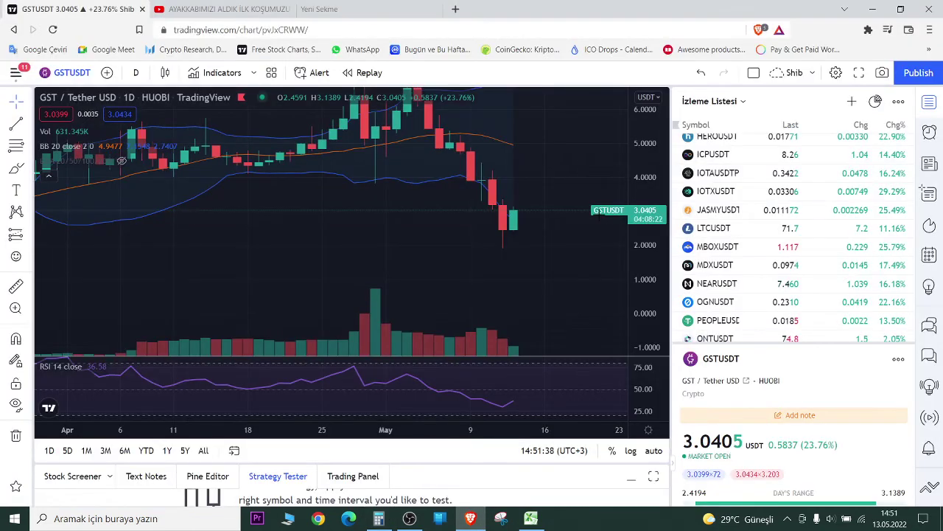
# - Compute the daily dollars as 12 GST × 6 = 72 in Calculator
pyautogui.click(542, 522)
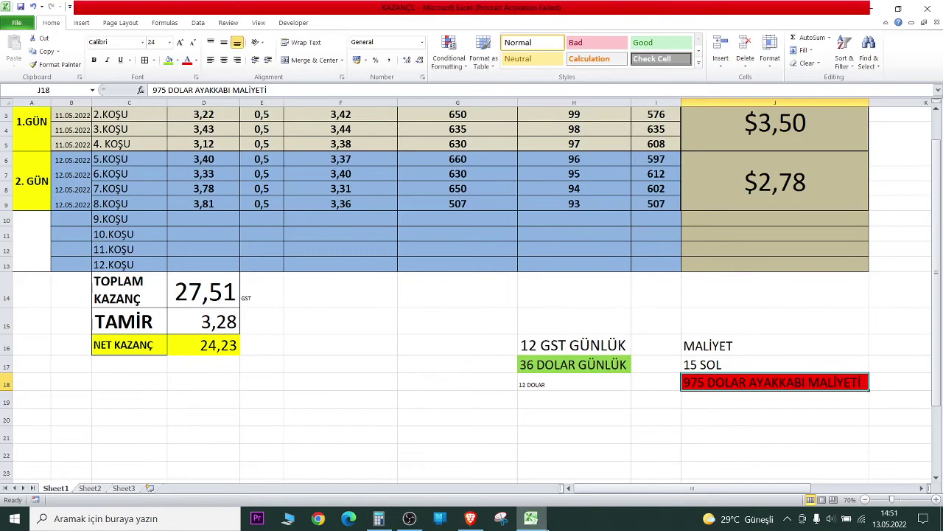
pyautogui.click(546, 385)
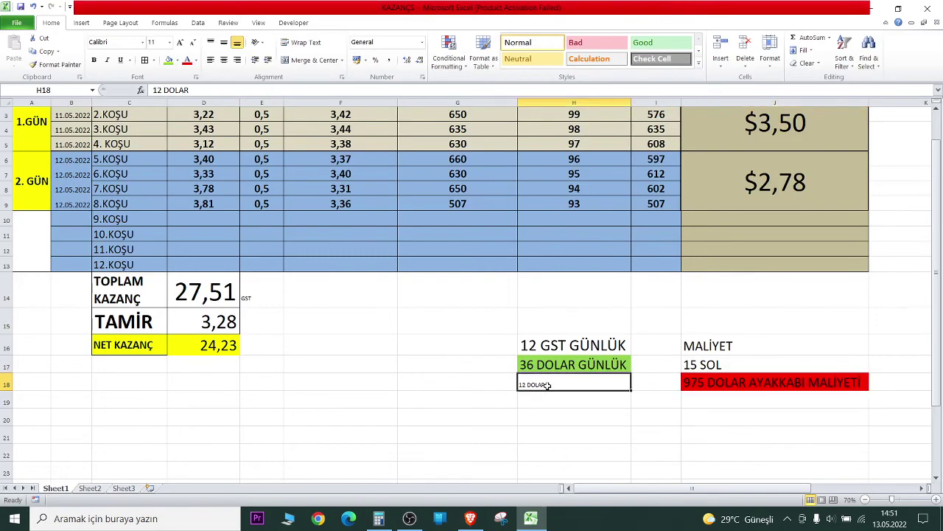
pyautogui.click(378, 518)
pyautogui.click(339, 252)
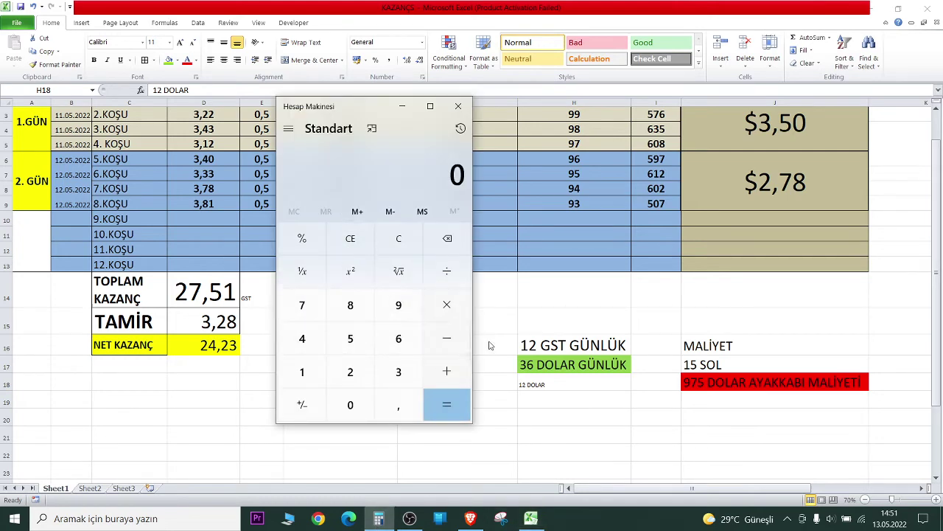
pyautogui.click(541, 353)
pyautogui.click(542, 346)
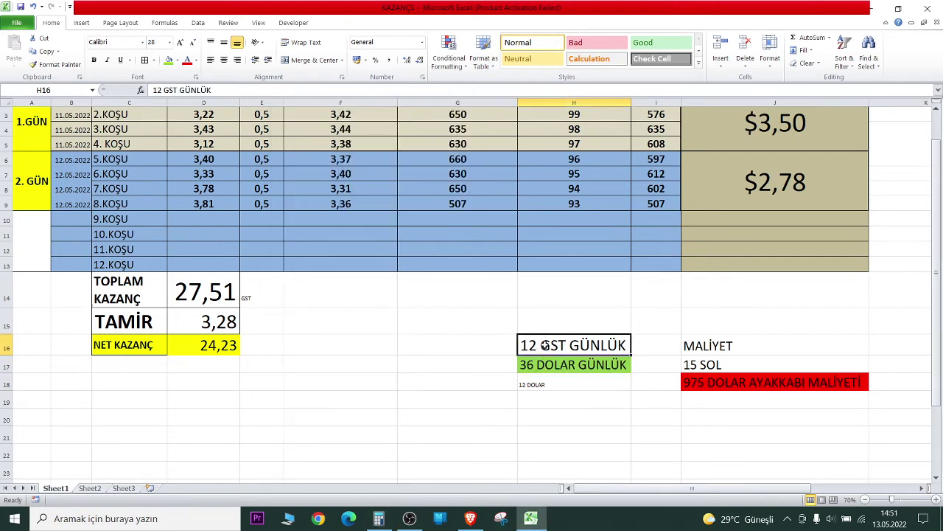
pyautogui.click(378, 518)
pyautogui.click(301, 371)
pyautogui.click(350, 371)
pyautogui.click(446, 305)
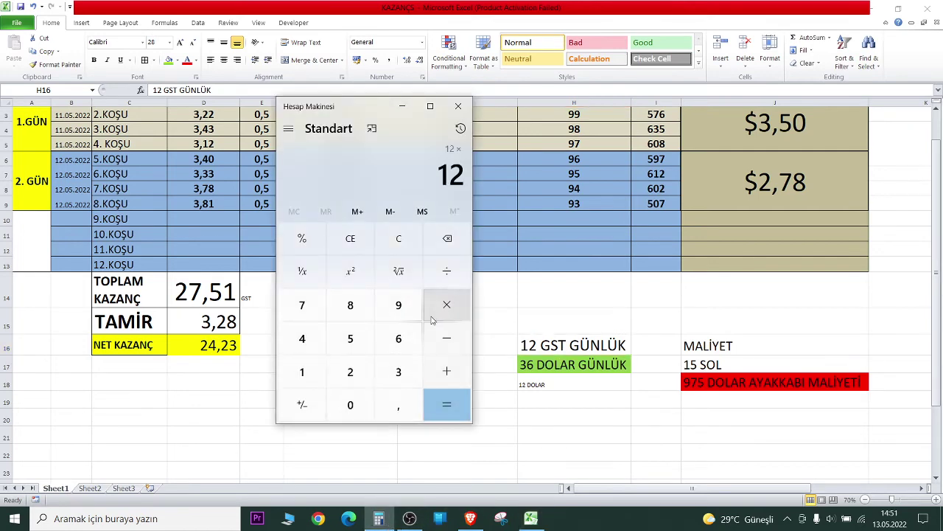
pyautogui.click(399, 338)
pyautogui.click(443, 395)
# - Change the H18 note from 12 DOLAR to 72 DOLAR
pyautogui.click(557, 382)
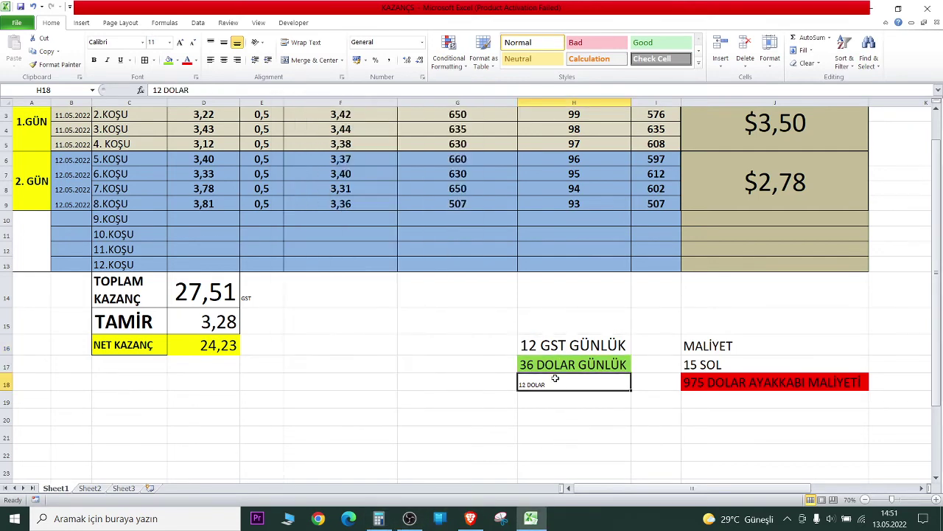
pyautogui.doubleClick(558, 382)
pyautogui.write('7')
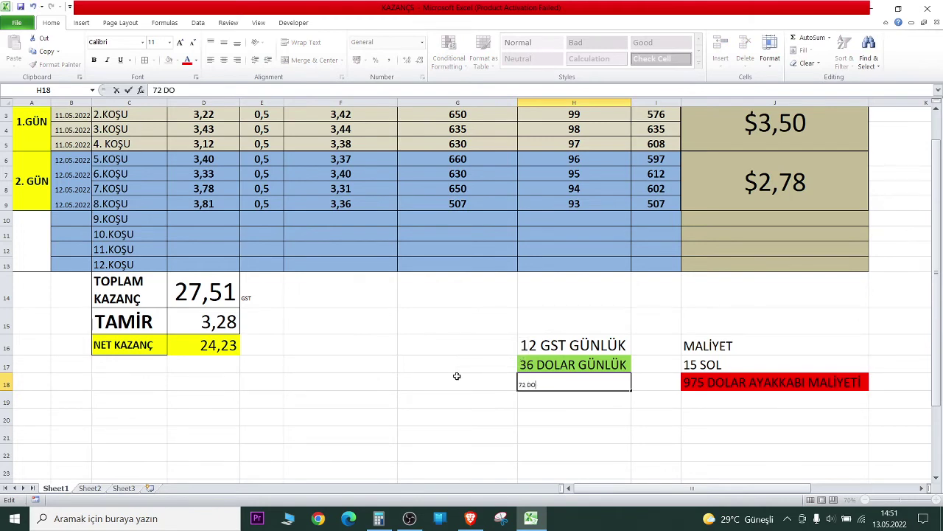
pyautogui.press('Return')
pyautogui.click(560, 384)
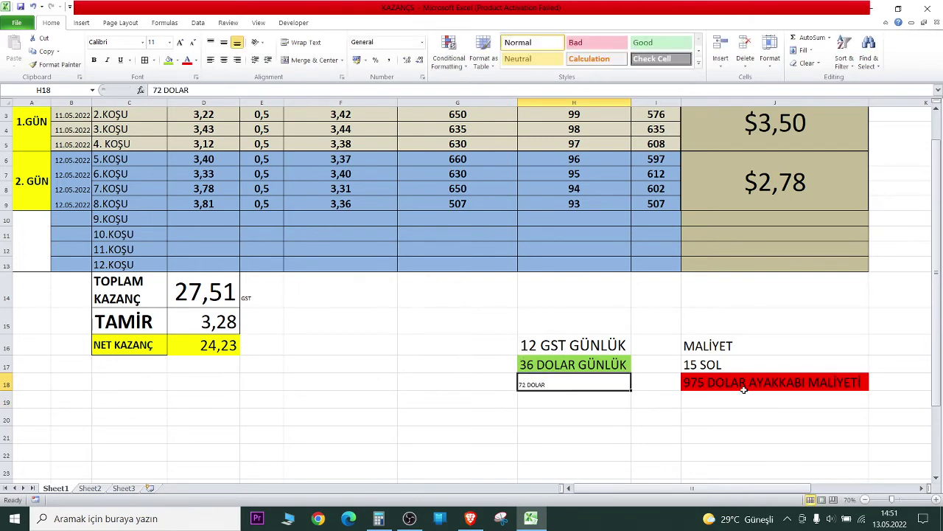
pyautogui.click(733, 382)
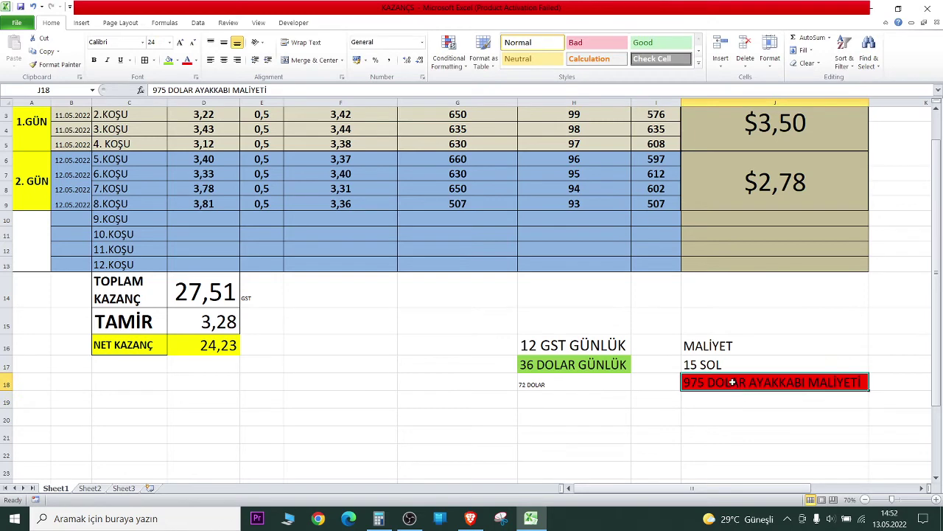
pyautogui.click(379, 518)
pyautogui.click(394, 305)
pyautogui.click(302, 305)
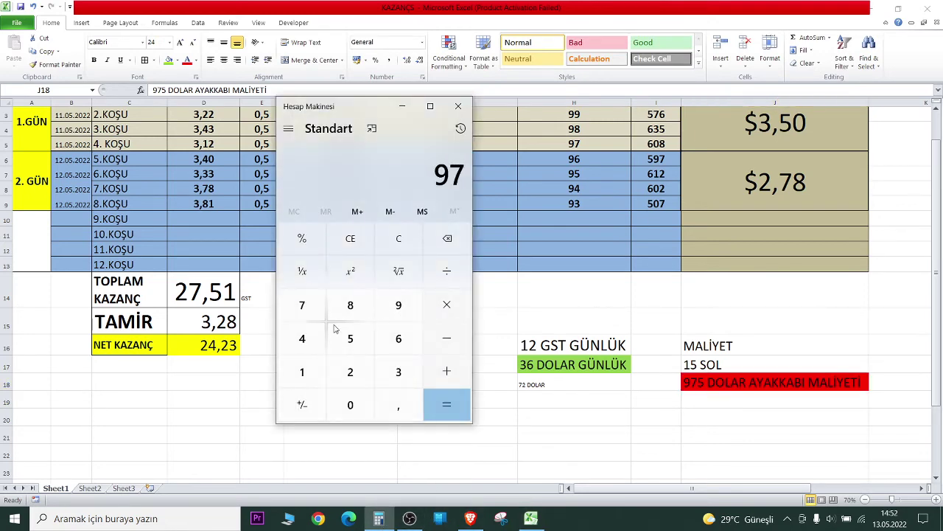
pyautogui.click(350, 339)
pyautogui.click(447, 274)
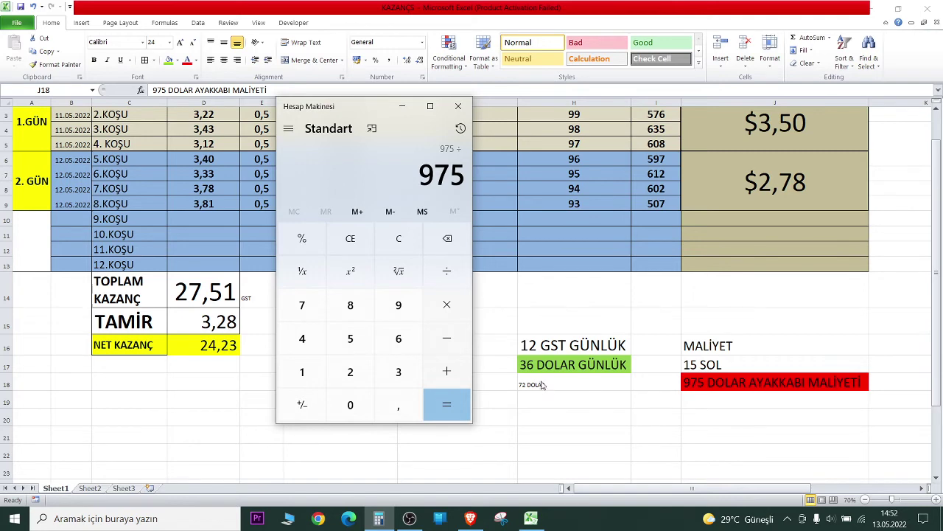
pyautogui.click(302, 305)
pyautogui.click(350, 372)
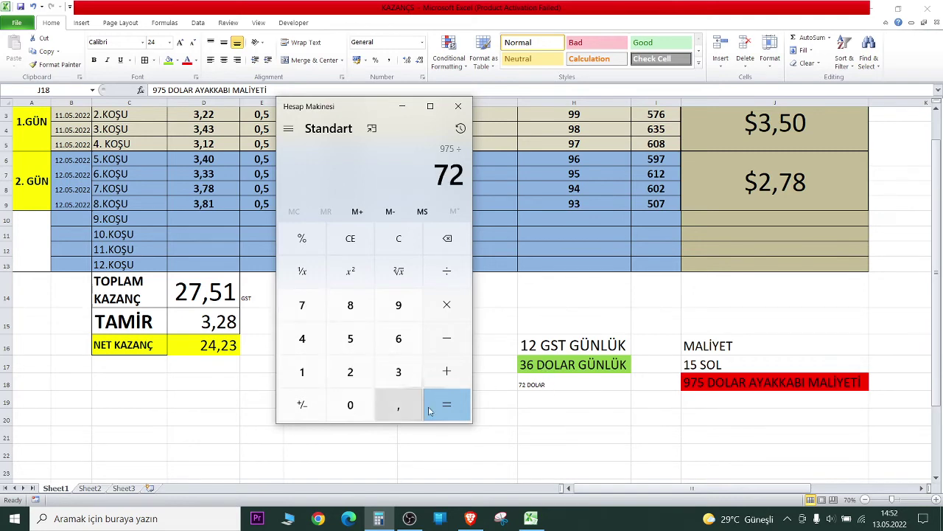
pyautogui.click(447, 405)
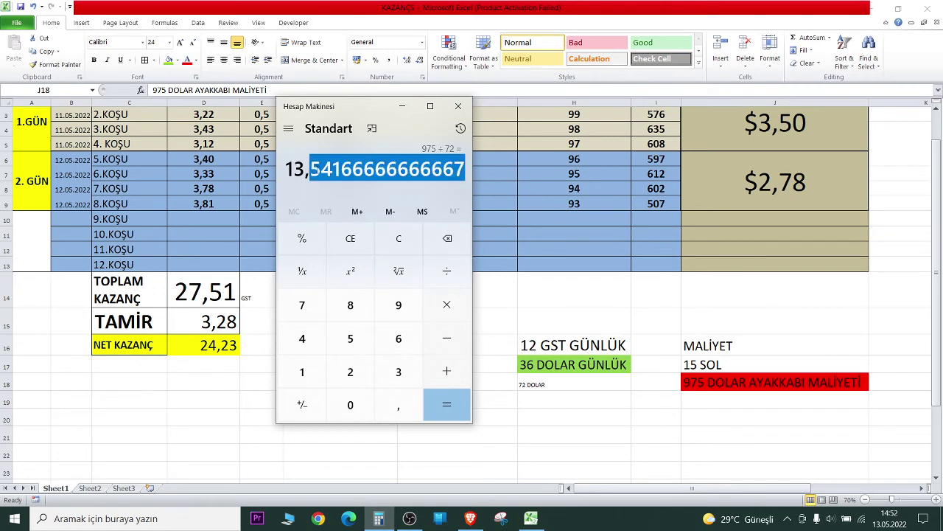
pyautogui.click(457, 106)
pyautogui.scroll(1, 576, 379)
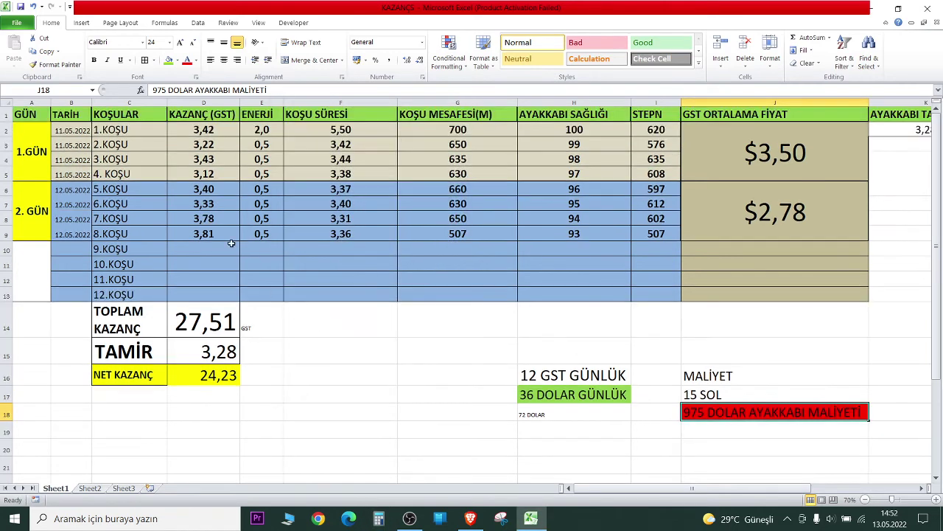
pyautogui.moveTo(200, 136); pyautogui.dragTo(221, 234)
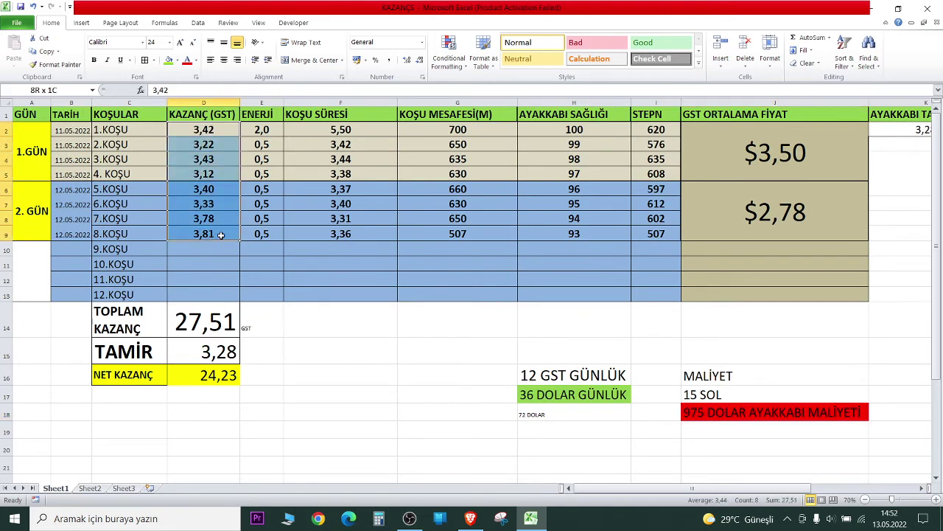
pyautogui.click(329, 327)
pyautogui.moveTo(205, 131); pyautogui.dragTo(210, 234)
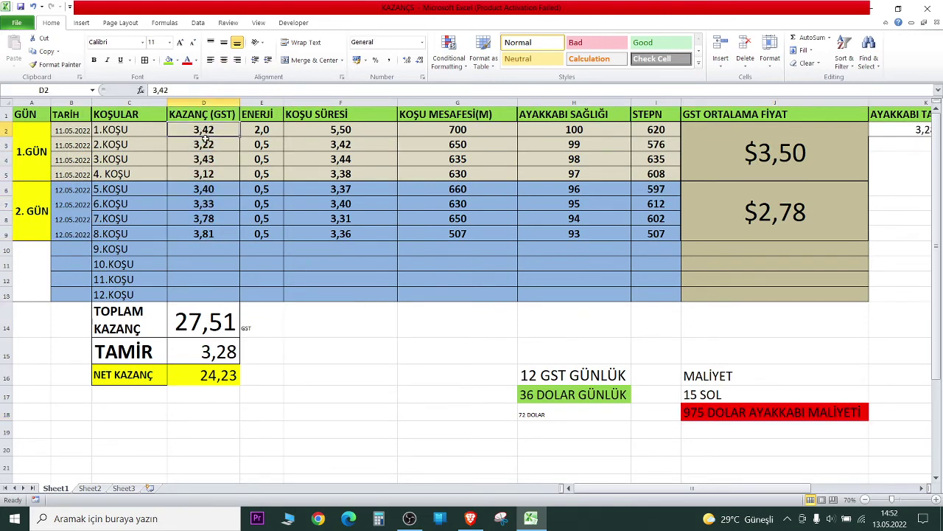
pyautogui.click(247, 271)
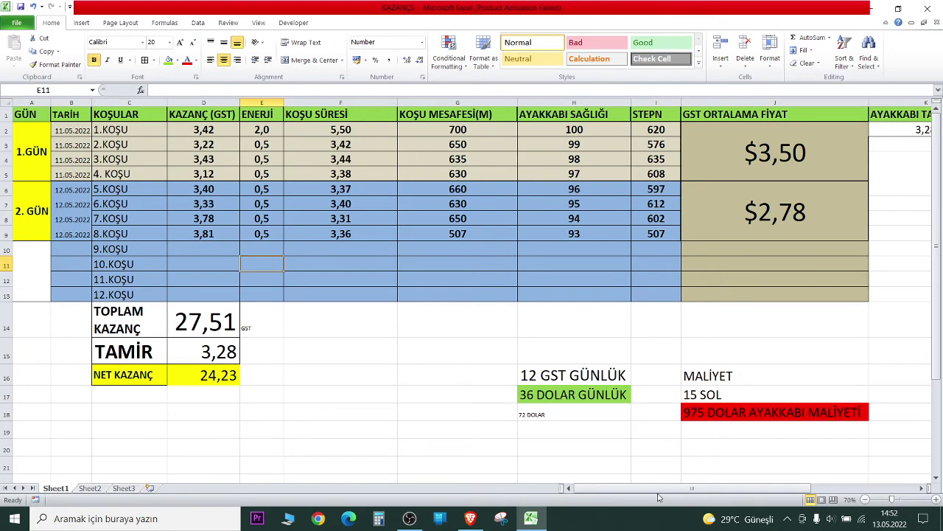
pyautogui.moveTo(779, 493)
pyautogui.mouseDown()
pyautogui.moveTo(903, 466)
pyautogui.moveTo(786, 465)
pyautogui.mouseUp()
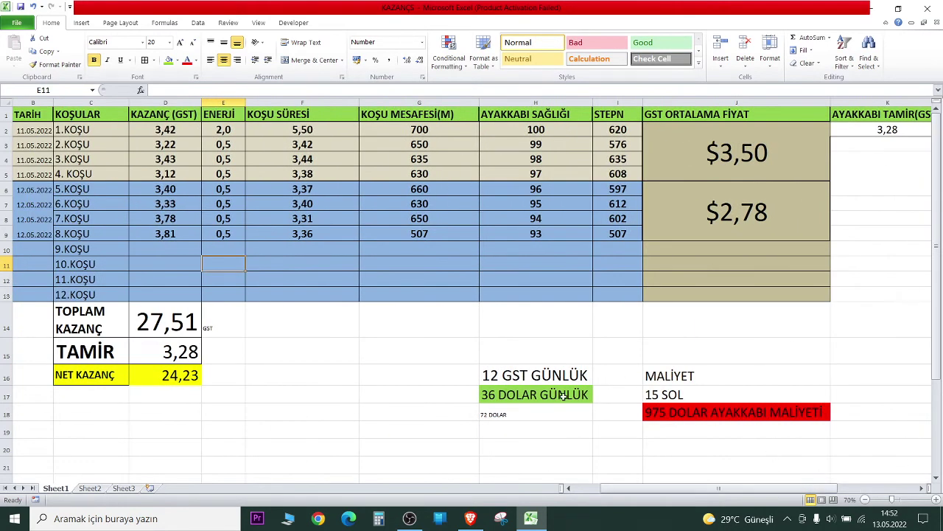
pyautogui.click(523, 377)
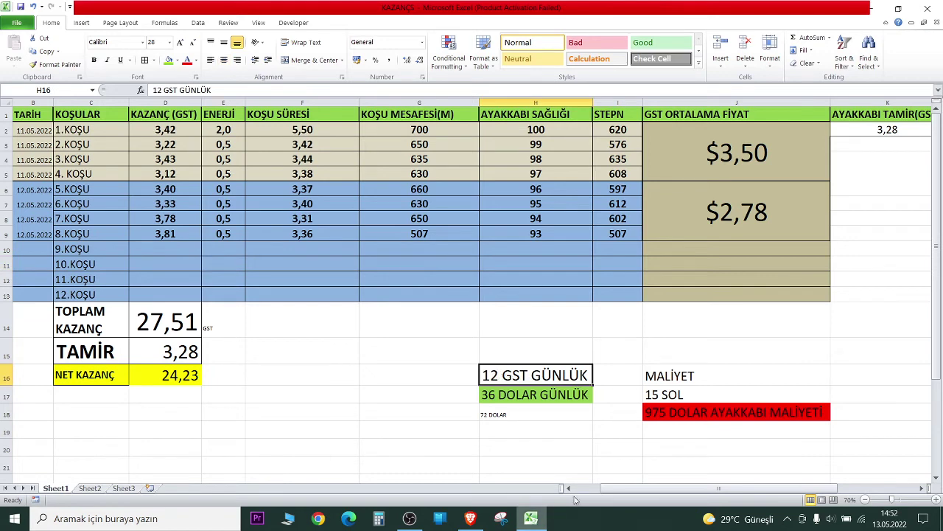
pyautogui.moveTo(649, 488); pyautogui.dragTo(612, 488)
pyautogui.click(186, 328)
pyautogui.click(186, 346)
pyautogui.click(200, 375)
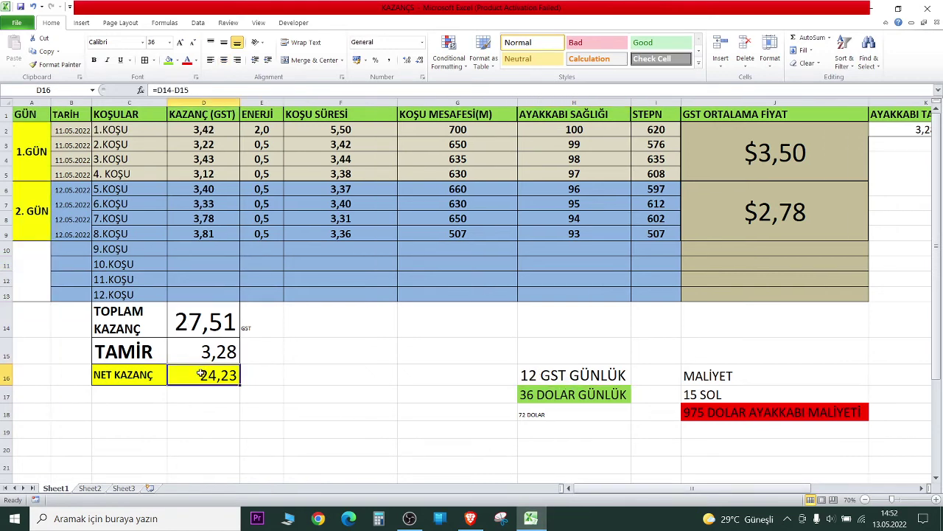
pyautogui.moveTo(203, 133); pyautogui.dragTo(208, 232)
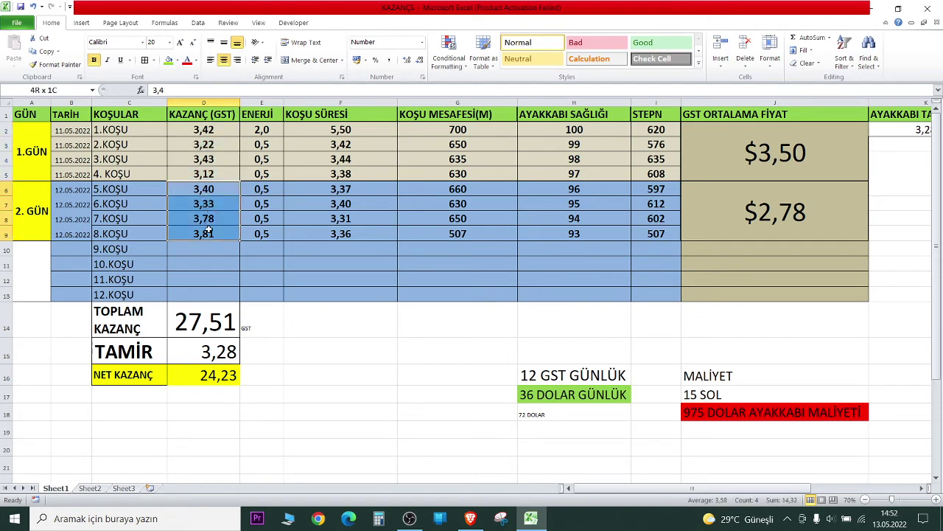
pyautogui.moveTo(203, 130); pyautogui.dragTo(240, 302)
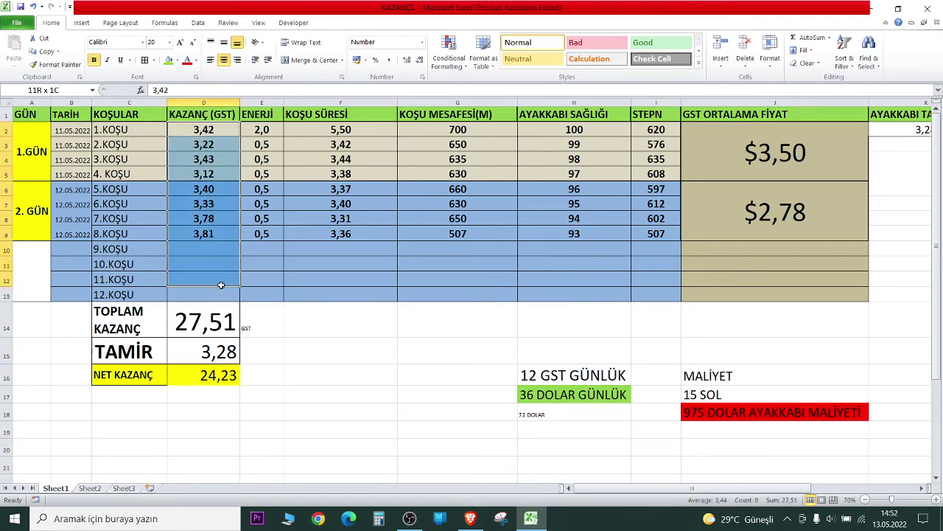
pyautogui.click(203, 219)
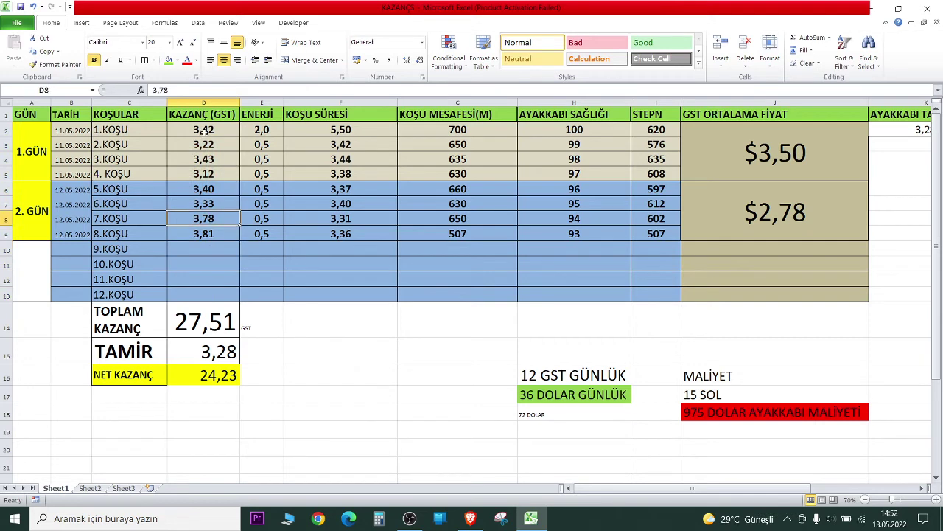
pyautogui.moveTo(203, 131); pyautogui.dragTo(210, 167)
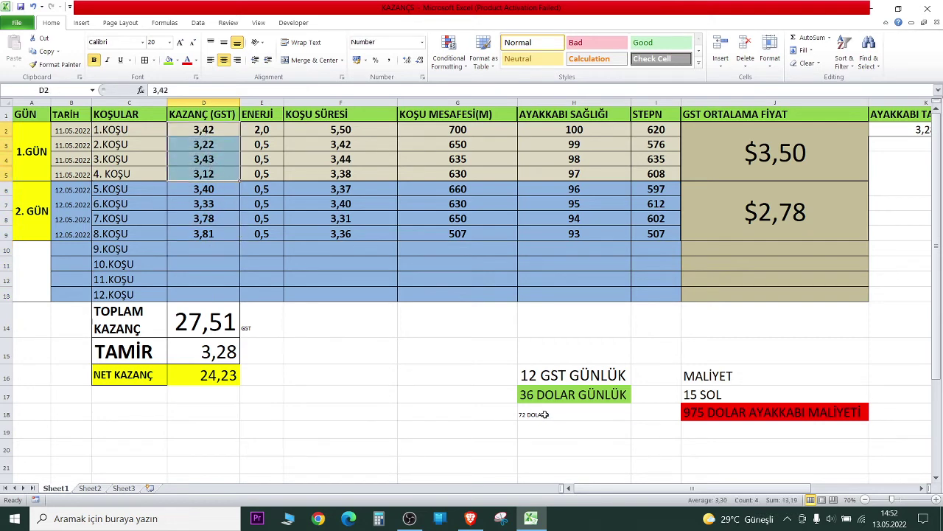
pyautogui.click(568, 377)
# - Review the 12 GST GÜNLÜK and 36 DOLAR GÜNLÜK daily notes in column H
pyautogui.click(563, 398)
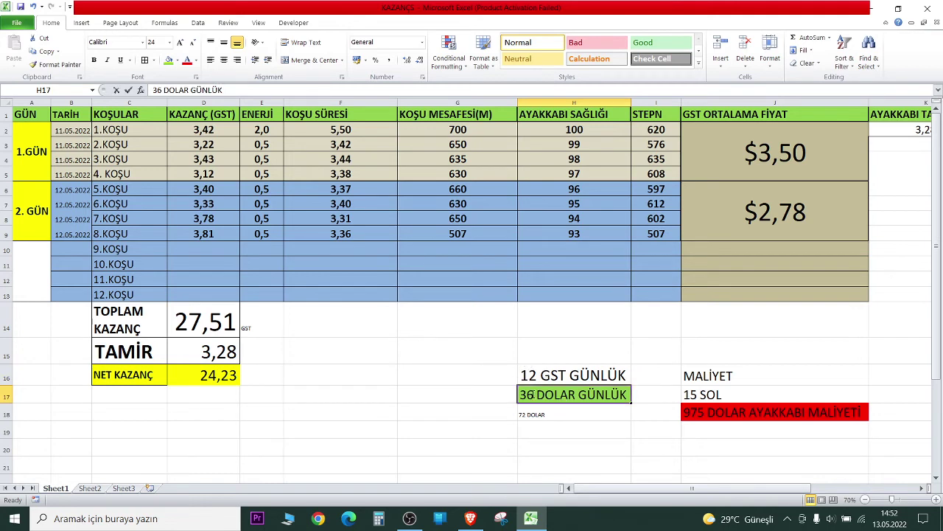
pyautogui.click(556, 374)
pyautogui.click(560, 395)
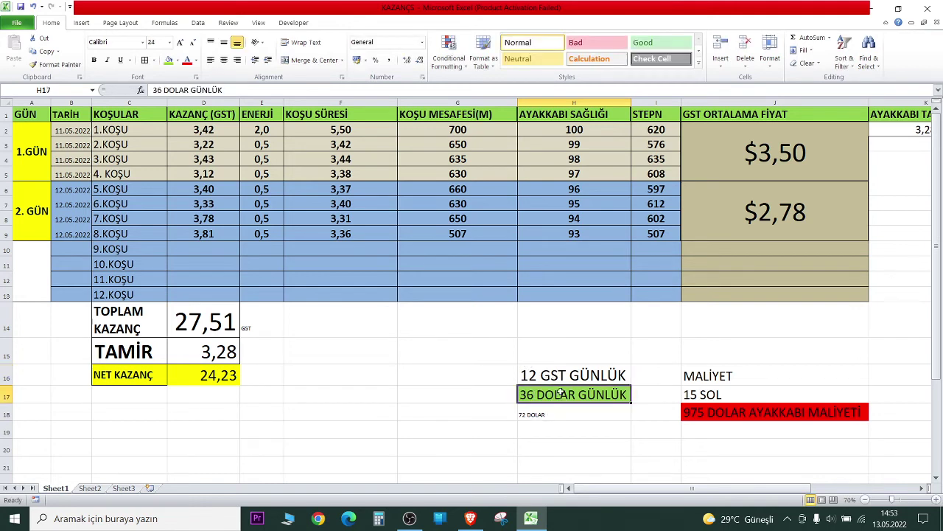
pyautogui.click(560, 377)
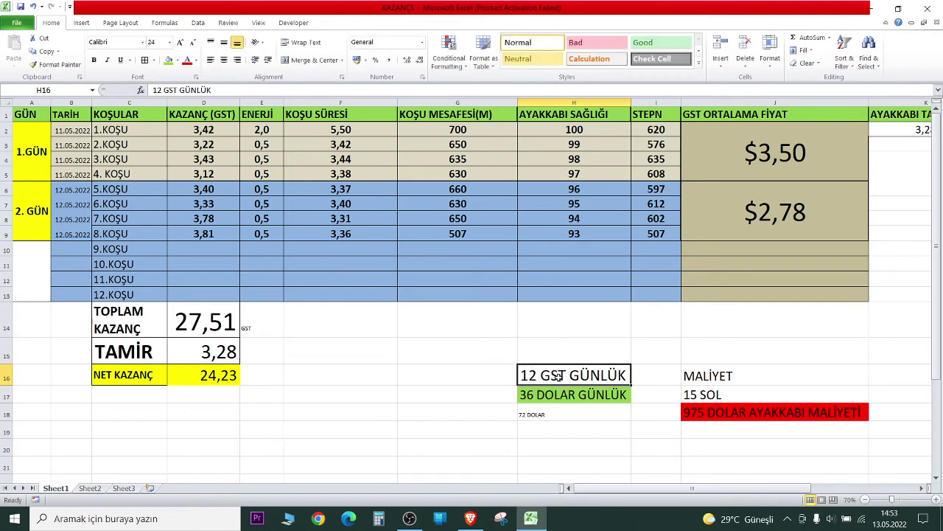
pyautogui.click(564, 398)
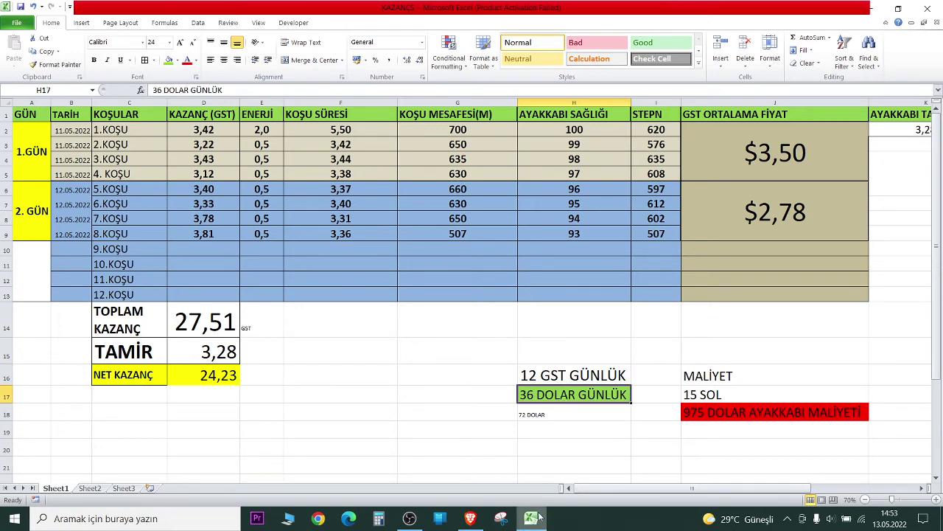
pyautogui.click(563, 360)
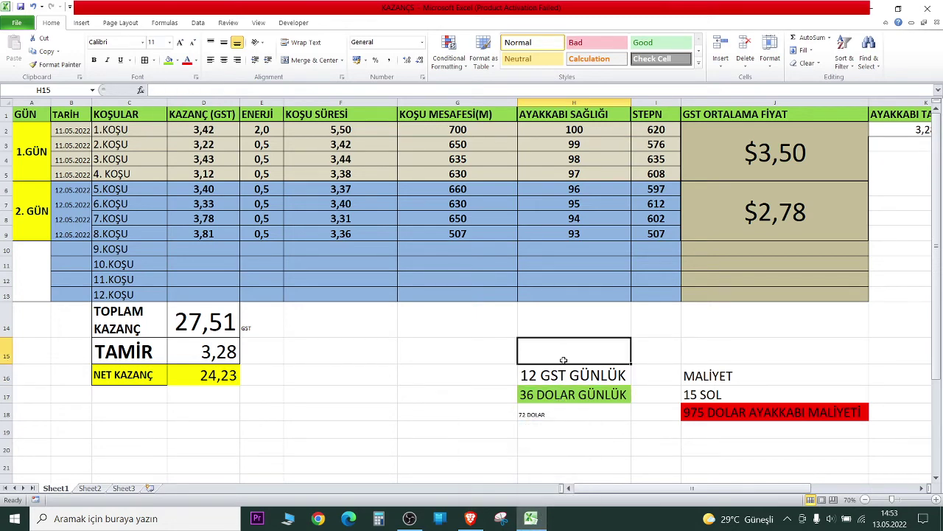
pyautogui.click(564, 367)
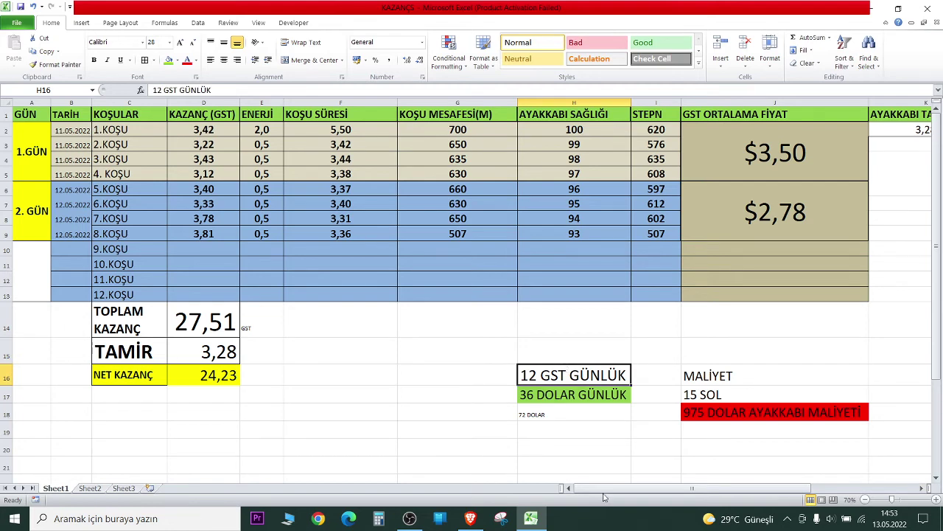
pyautogui.click(555, 406)
pyautogui.click(557, 396)
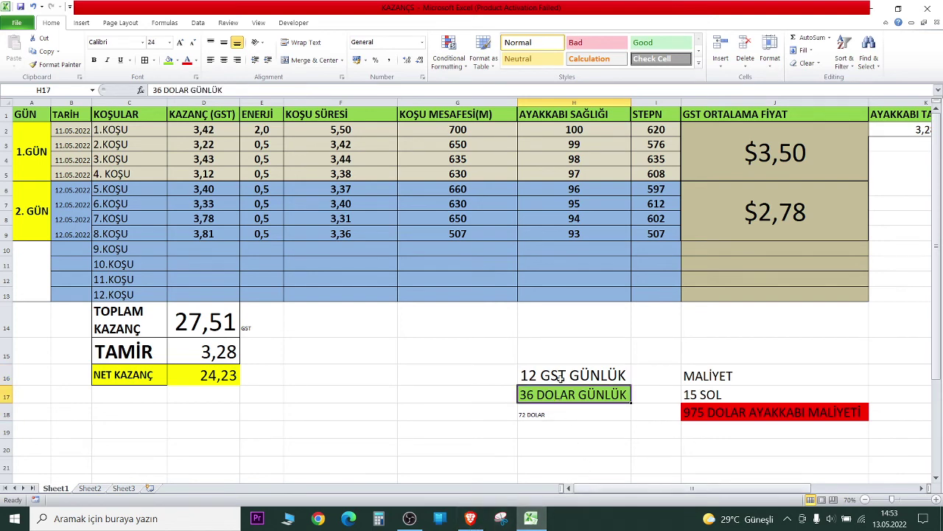
pyautogui.moveTo(531, 518)
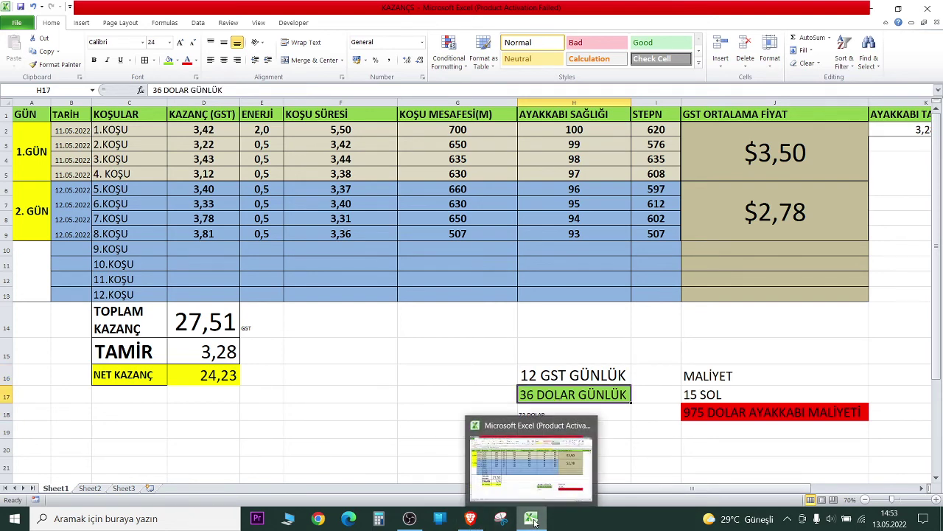
# - Pan and zoom the GST/USDT chart, sort the watchlist by Symbol, and open SOLUSDT
pyautogui.click(470, 518)
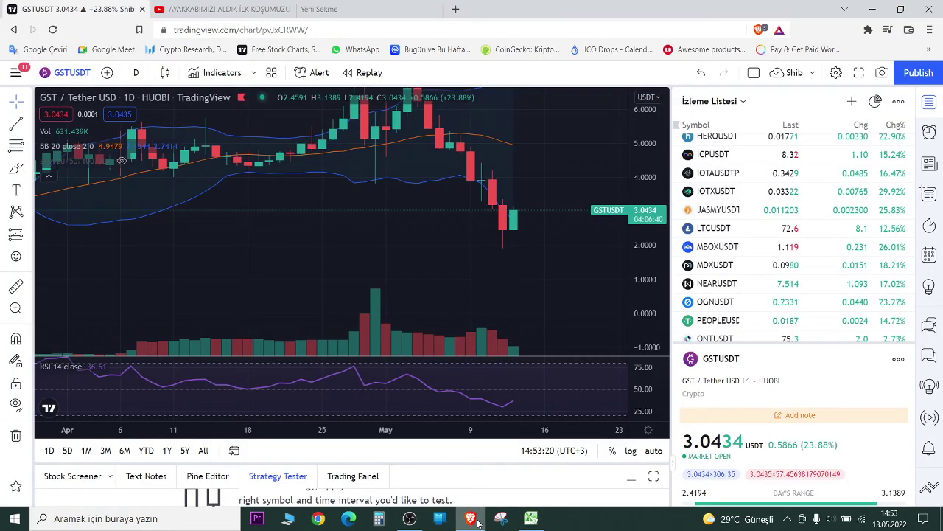
pyautogui.rightClick(435, 206)
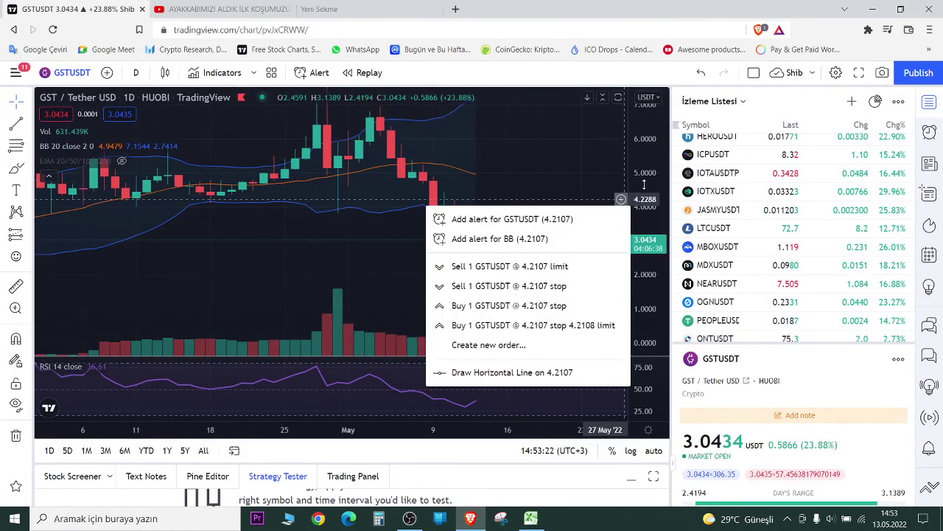
pyautogui.press('Escape')
pyautogui.moveTo(501, 241); pyautogui.dragTo(493, 246)
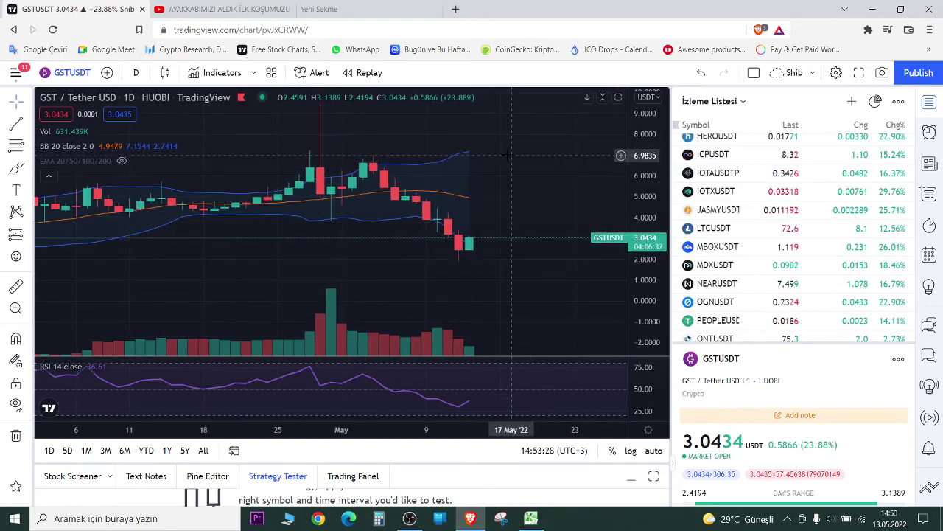
pyautogui.scroll(-3, 511, 156)
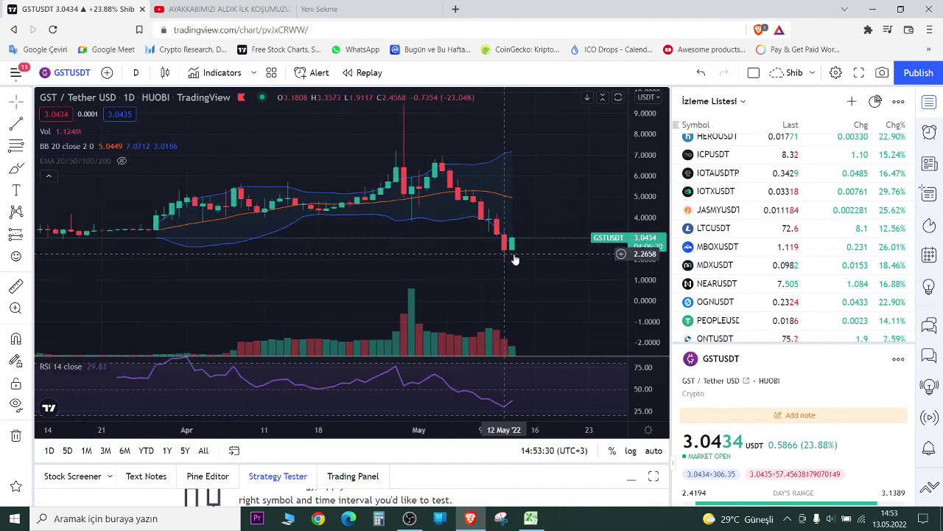
pyautogui.click(471, 520)
pyautogui.click(469, 520)
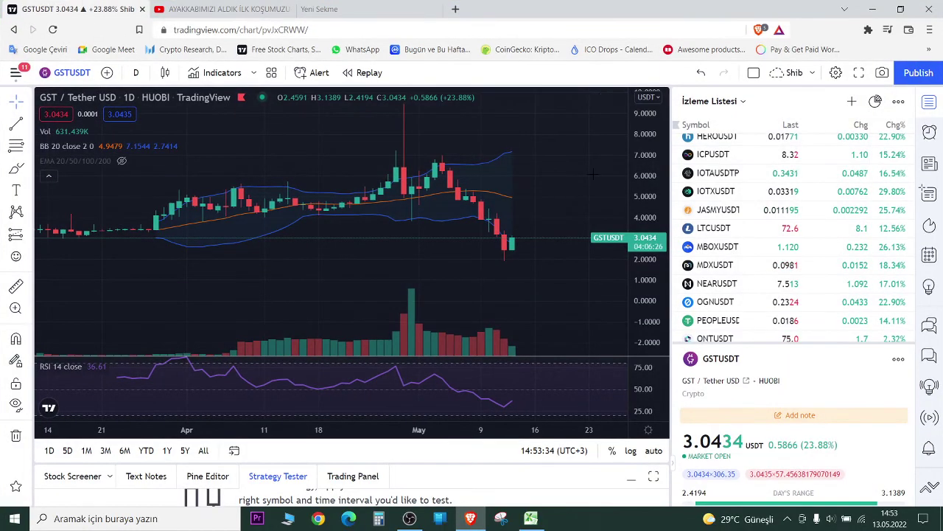
pyautogui.click(684, 125)
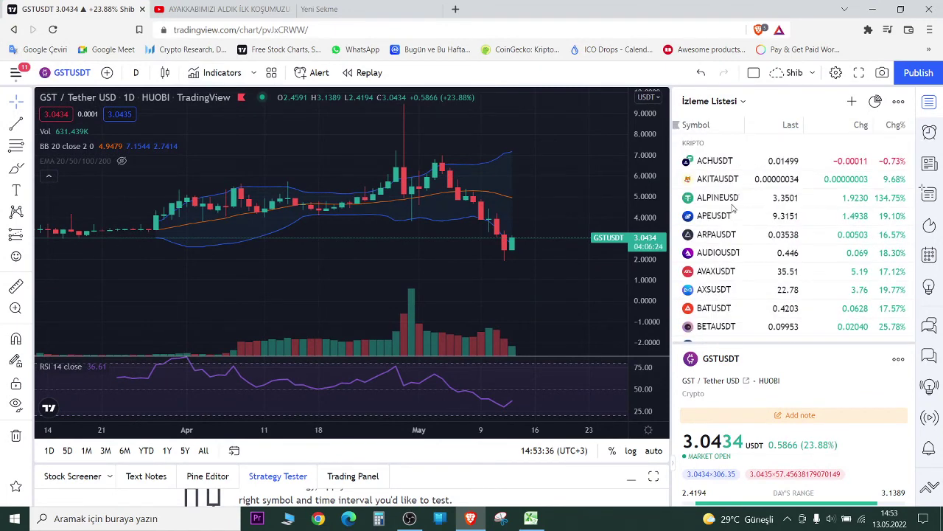
pyautogui.click(714, 234)
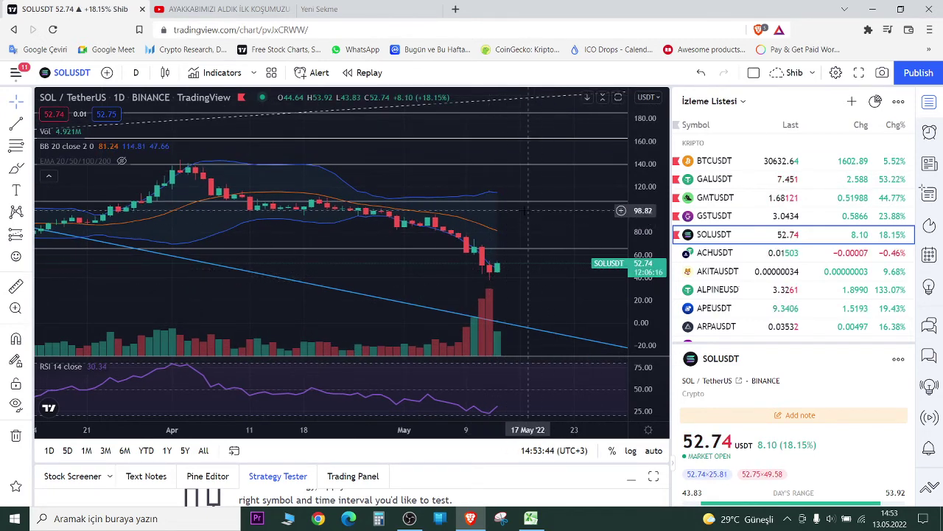
# - Check the 15 SOL and 975-dollar shoe-cost notes in the spreadsheet
pyautogui.click(541, 518)
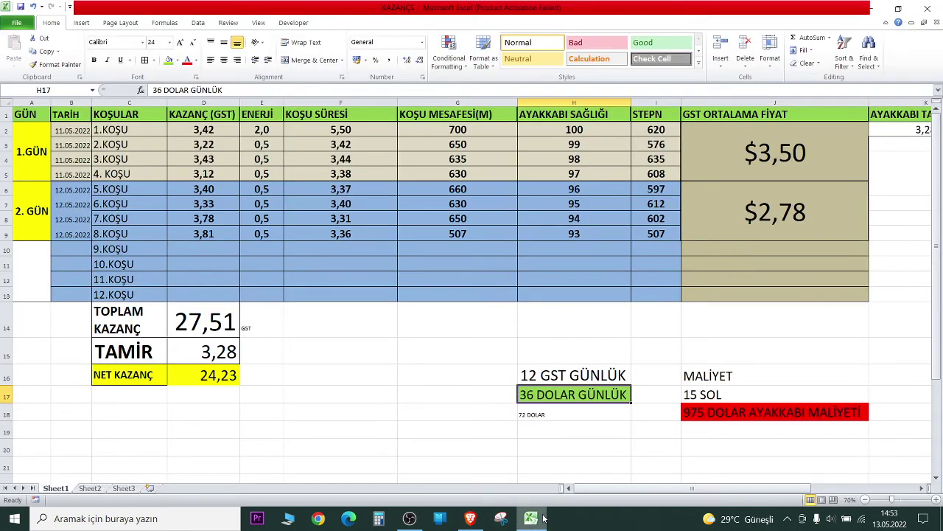
pyautogui.click(697, 398)
pyautogui.click(696, 411)
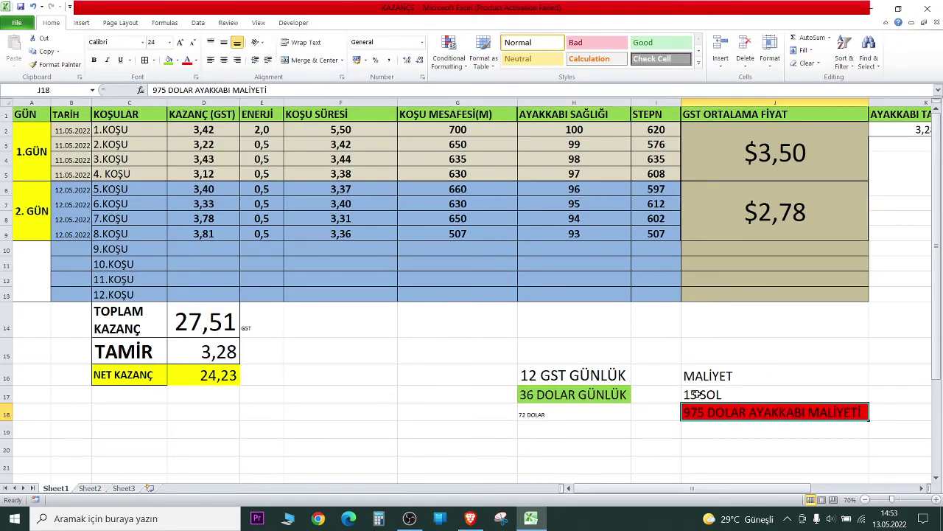
pyautogui.click(701, 402)
pyautogui.click(716, 413)
pyautogui.click(716, 400)
pyautogui.click(470, 518)
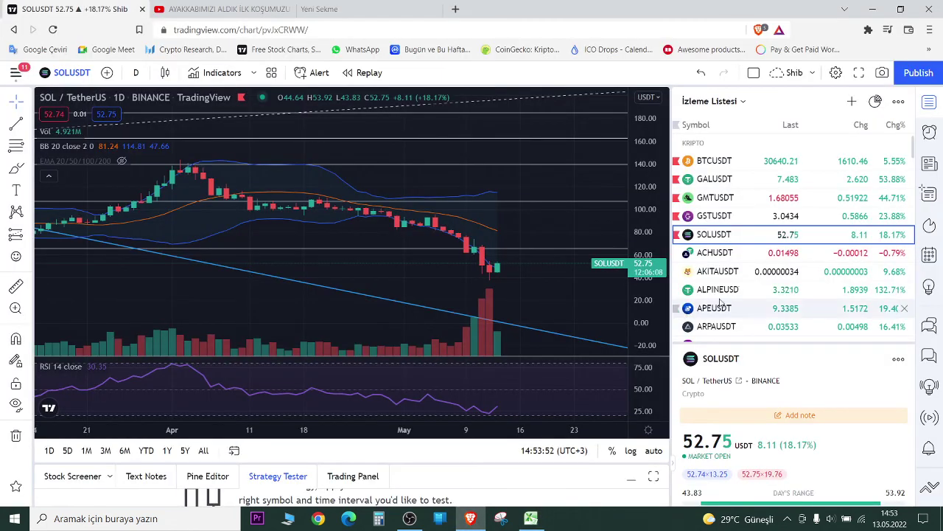
pyautogui.moveTo(789, 234)
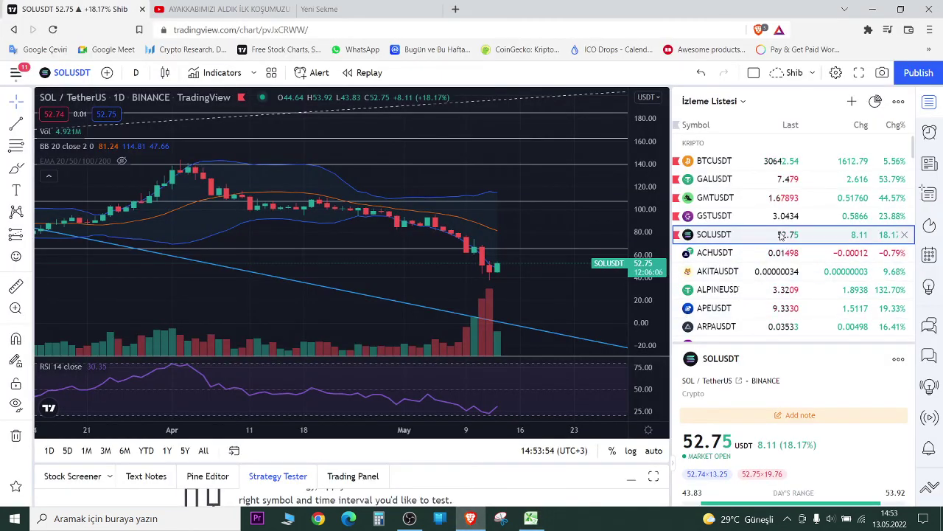
# - Compress the SOL/USDT price scale for a wider range, then return to the Excel earnings sheet
pyautogui.moveTo(647, 185); pyautogui.dragTo(647, 203)
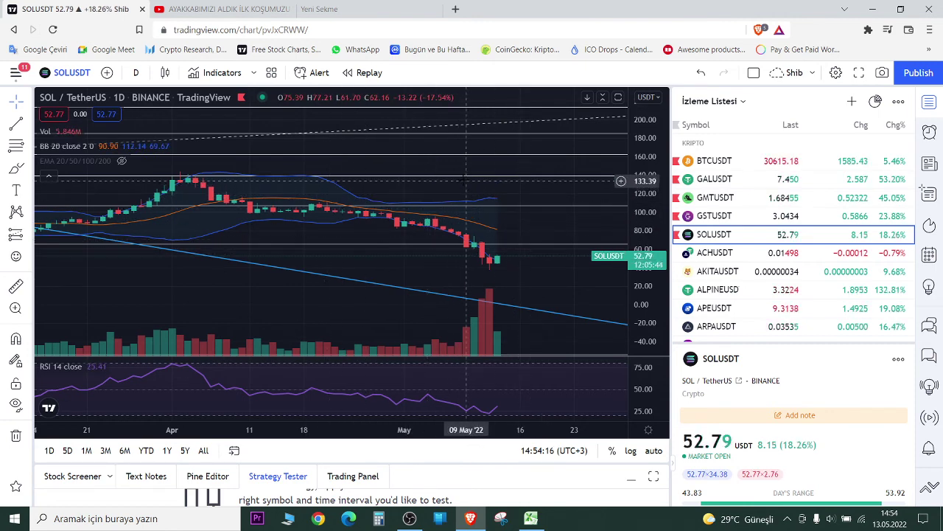
pyautogui.click(529, 518)
# - Select the run table D2:J10, then the run earnings D2:D9 to see their sum
pyautogui.click(546, 396)
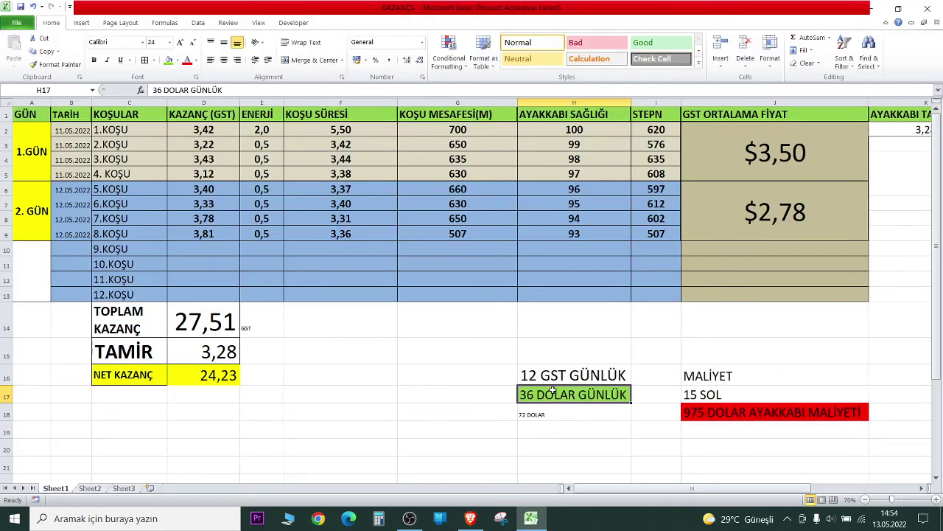
pyautogui.click(551, 376)
pyautogui.moveTo(211, 130)
pyautogui.mouseDown()
pyautogui.moveTo(689, 243)
pyautogui.moveTo(781, 230)
pyautogui.mouseUp()
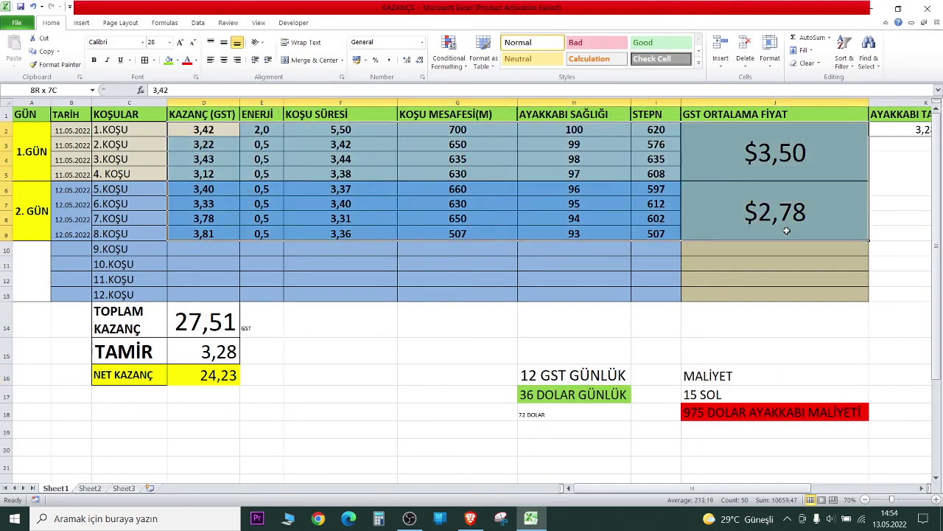
pyautogui.click(781, 230)
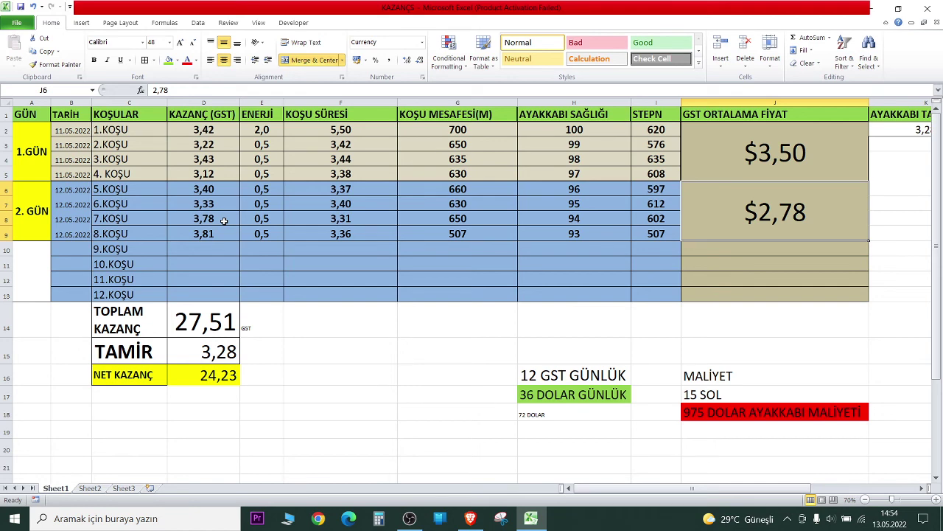
pyautogui.moveTo(224, 130); pyautogui.dragTo(229, 233)
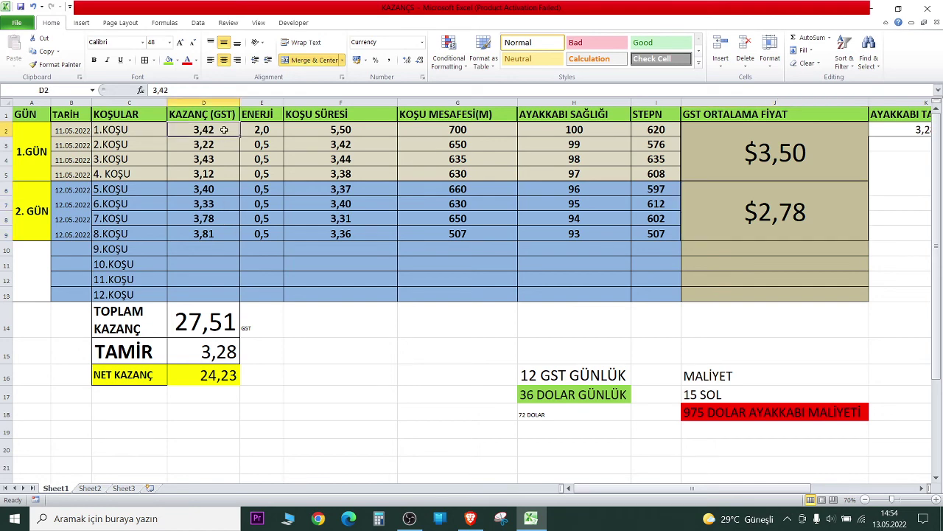
pyautogui.click(229, 234)
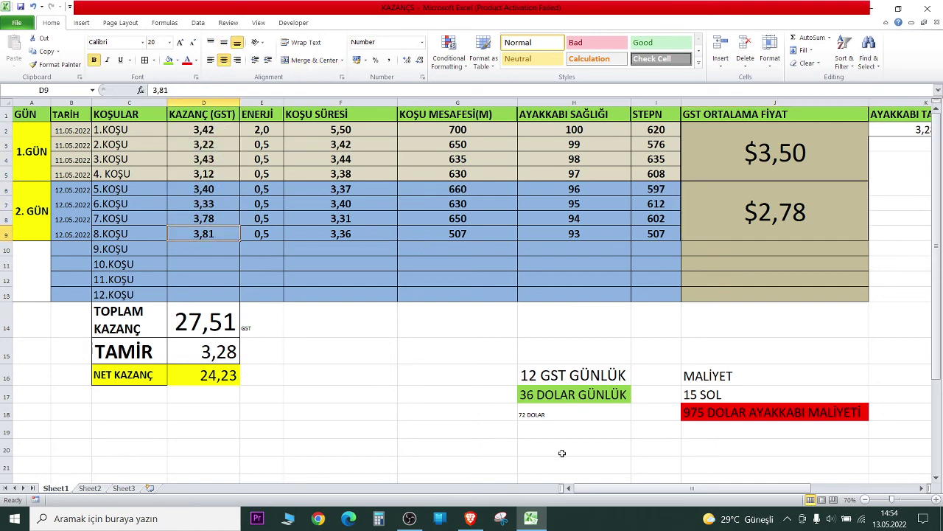
# - Reselect D2:D9 to confirm the 27,51 total, inspect empty run cells, then return to the SOL chart
pyautogui.hscroll(3, 564, 453)
pyautogui.hscroll(-3, 566, 454)
pyautogui.scroll(-1, 238, 337)
pyautogui.scroll(1, 246, 336)
pyautogui.moveTo(203, 131); pyautogui.dragTo(191, 240)
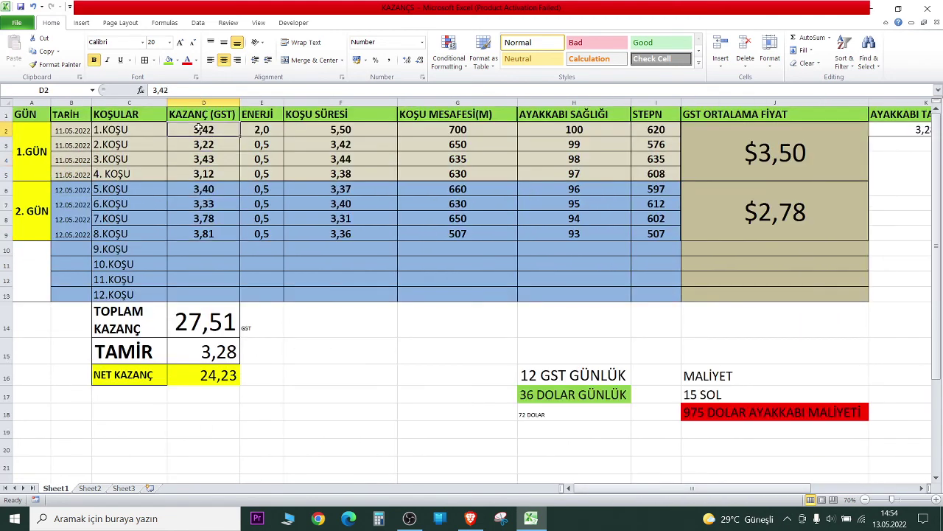
pyautogui.click(186, 246)
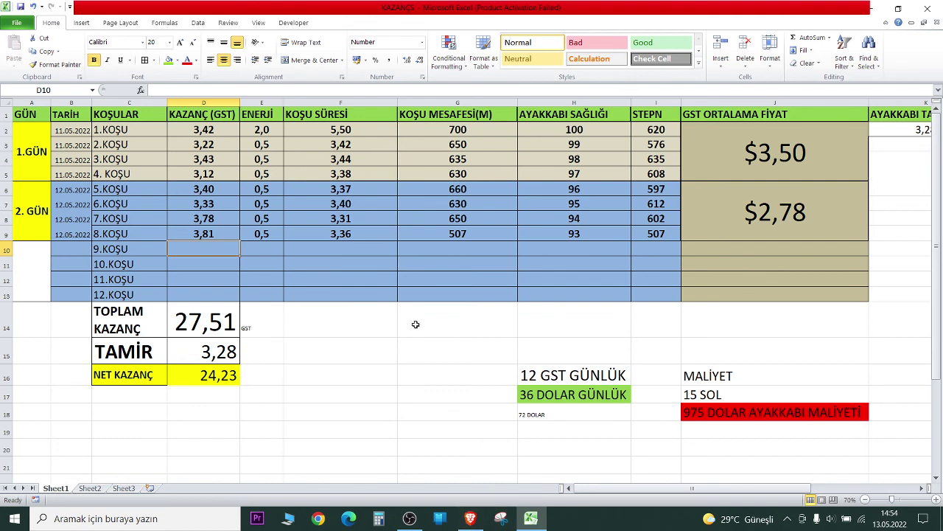
pyautogui.click(350, 293)
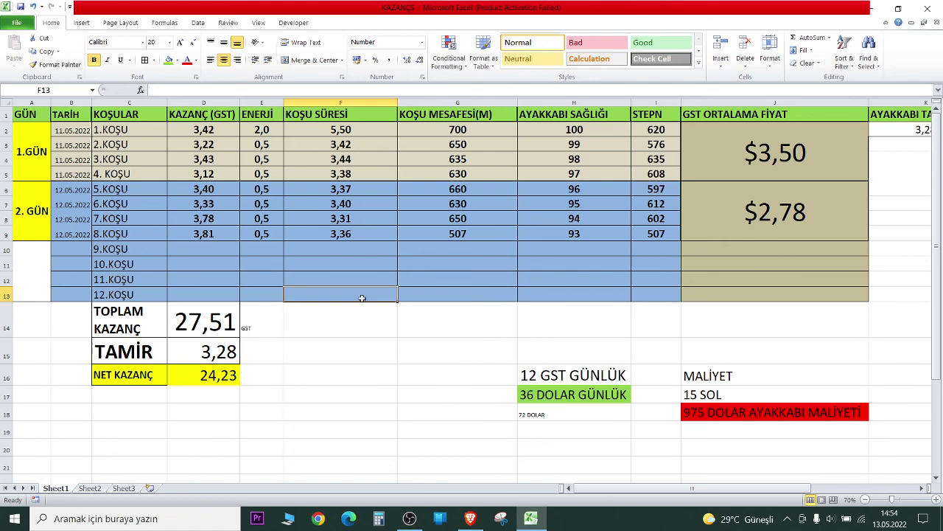
pyautogui.click(470, 519)
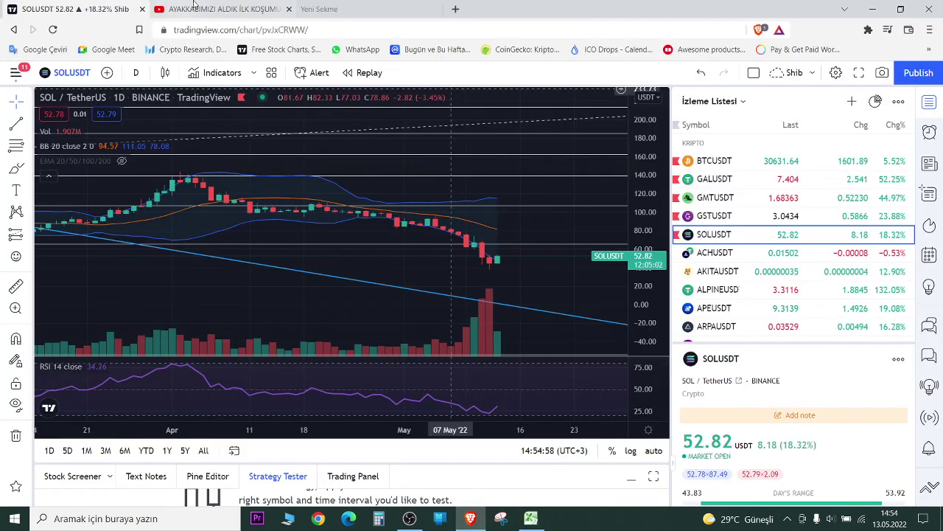
# - Show the 'AYAKKABIMIZI ALDIK İLK KOŞUMUZU YAPTIK' video page scrolled back to the top
pyautogui.click(194, 5)
pyautogui.scroll(-3, 810, 309)
pyautogui.scroll(-2, 839, 328)
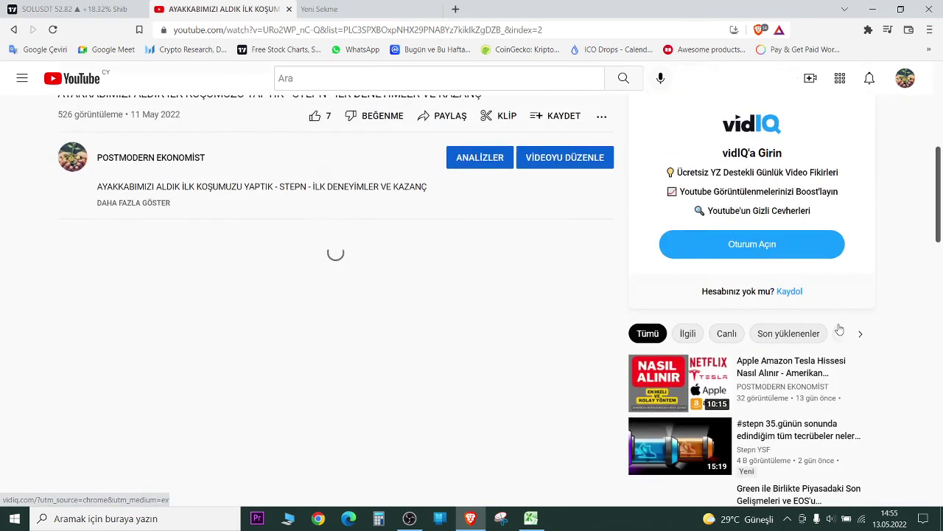
pyautogui.scroll(5, 840, 329)
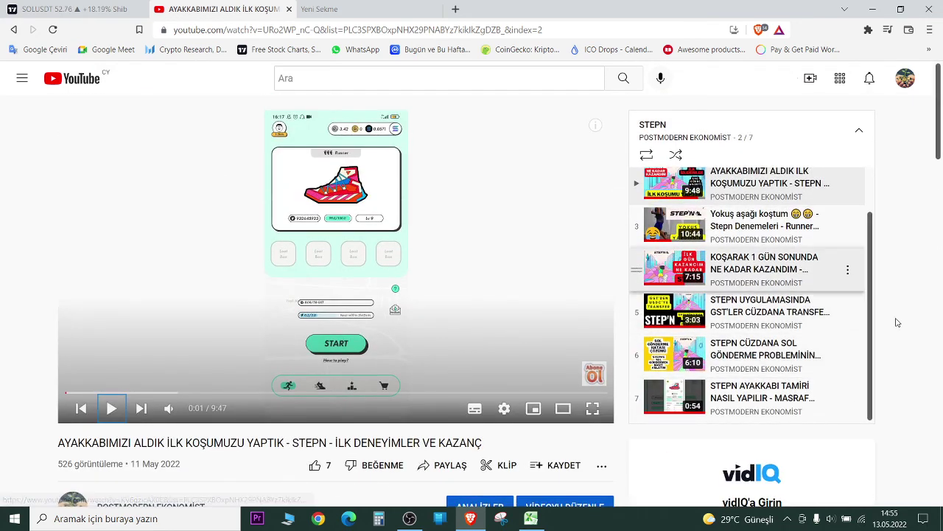
pyautogui.scroll(2, 744, 346)
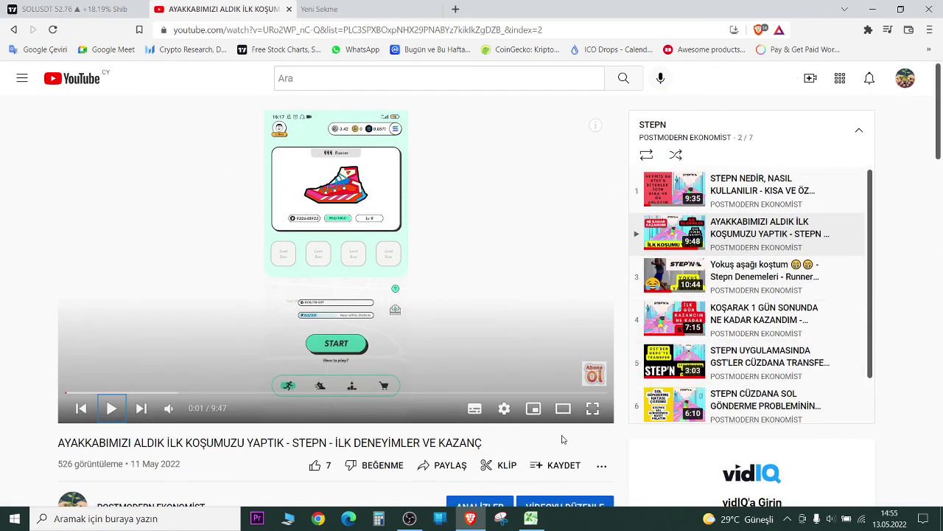